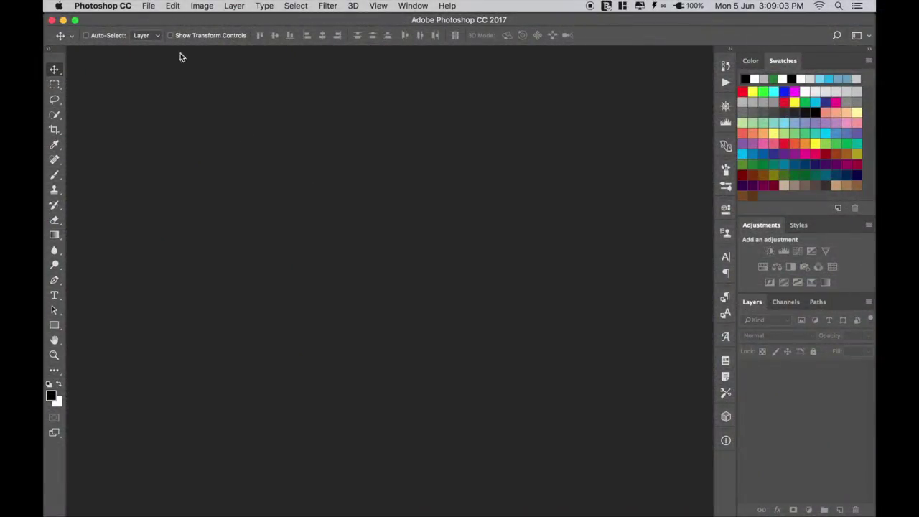
Step: Create a new 5120×2880 transparent document
left_click(149, 7)
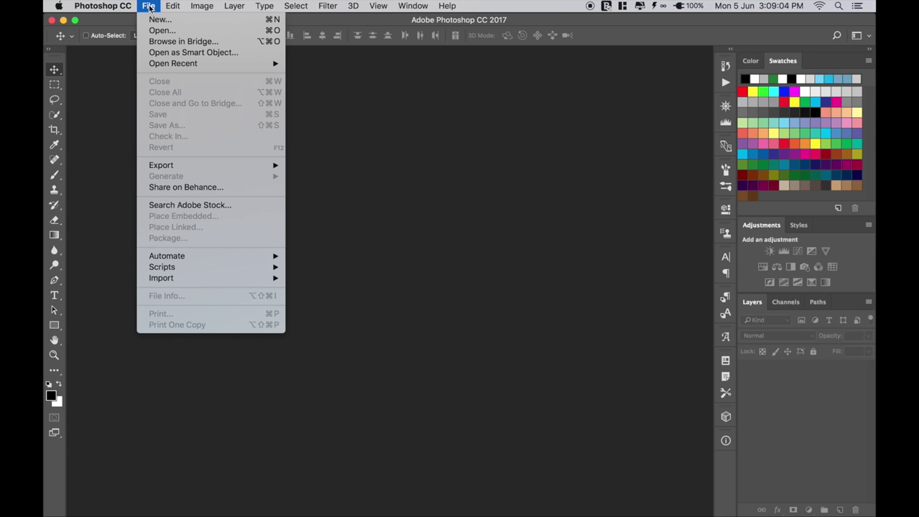
left_click(211, 22)
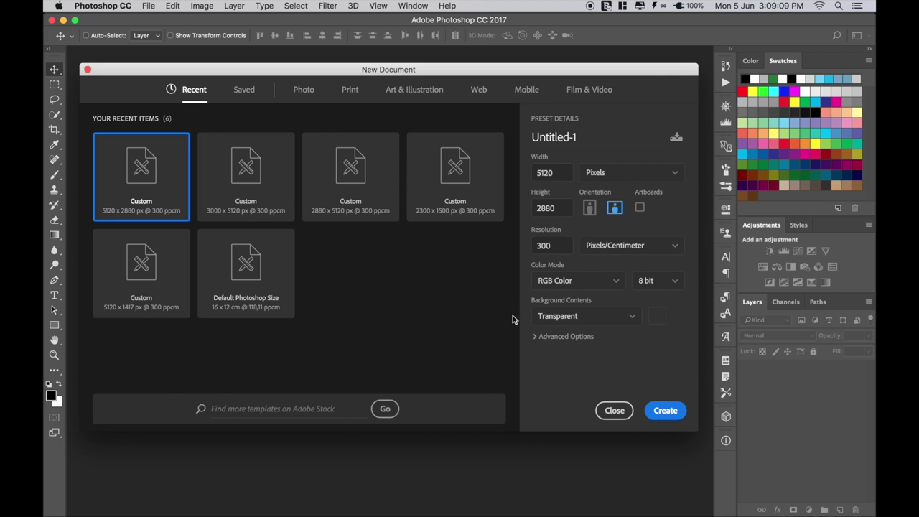
left_click(664, 410)
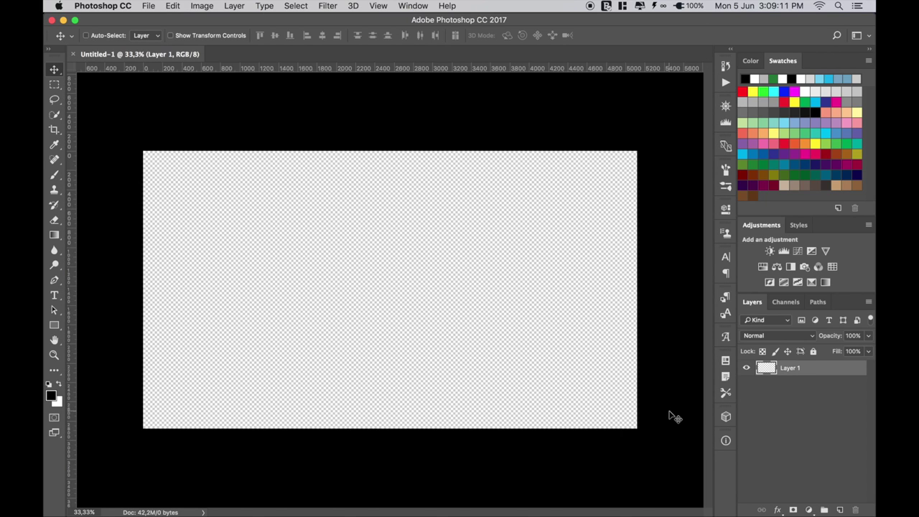
Step: Open the cobblestone plaza photo and move it into Untitled-1
right_click(266, 55)
left_click(289, 109)
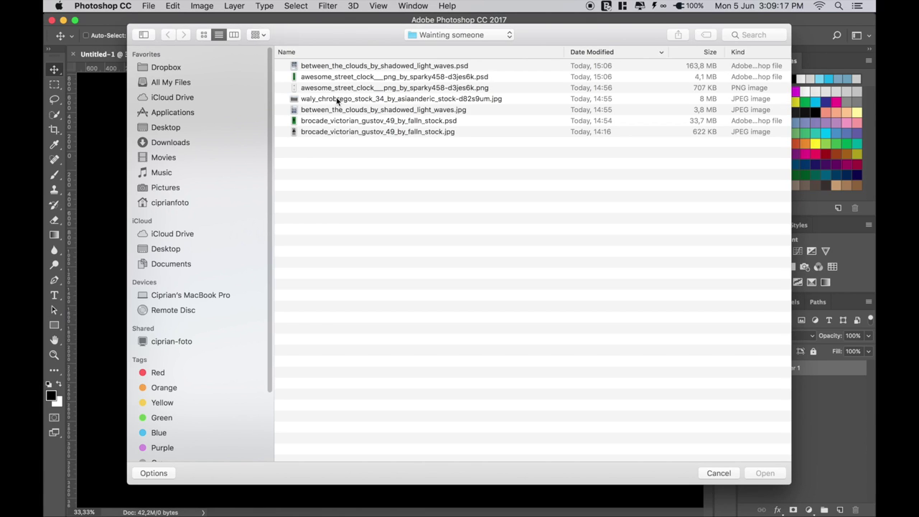
double_click(336, 100)
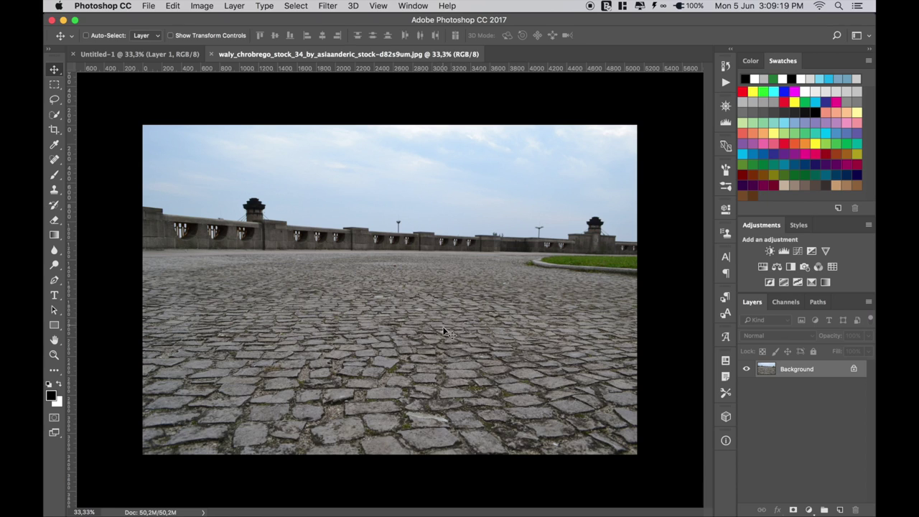
mouse_move(445, 332)
left_mouse_down()
mouse_move(368, 256)
mouse_move(449, 300)
left_mouse_up()
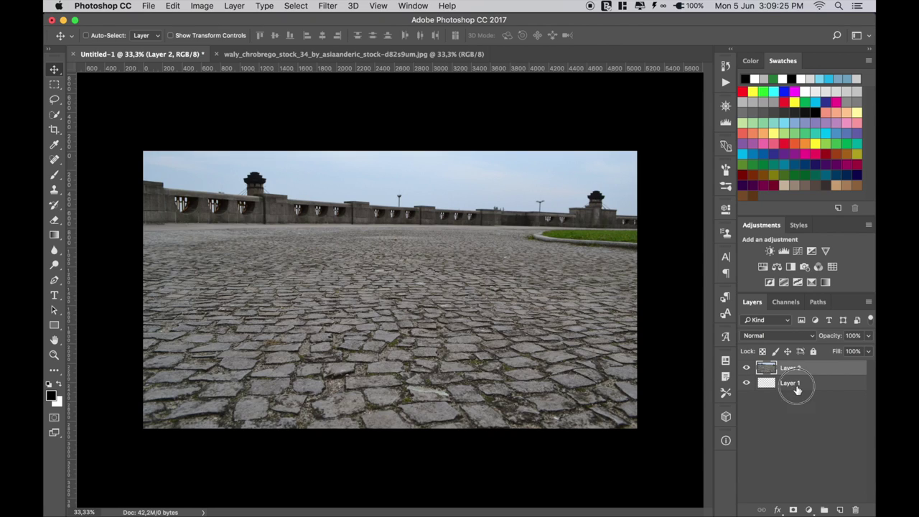
Step: Delete the empty Layer 1 and rename the photo layer 'sidewalk'
left_click(790, 382)
key("Delete")
double_click(790, 368)
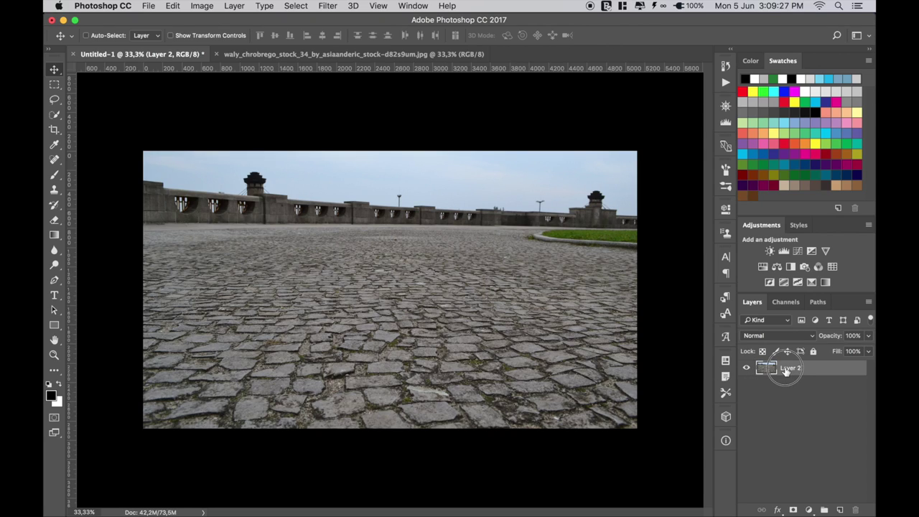
type("c")
type("sidewalk")
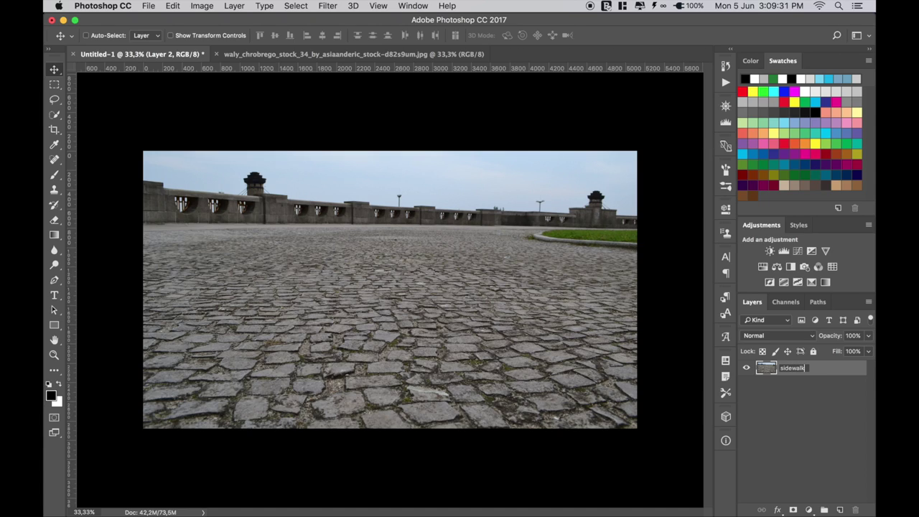
key("Return")
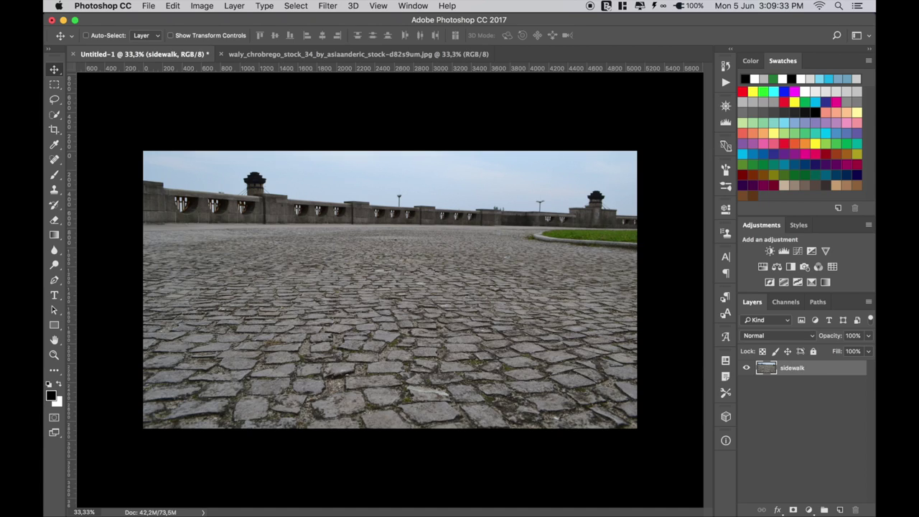
Step: Start a perspective transform on sidewalk, spreading the bottom corners outward and lowering it
key("ctrl+t")
right_click(478, 314)
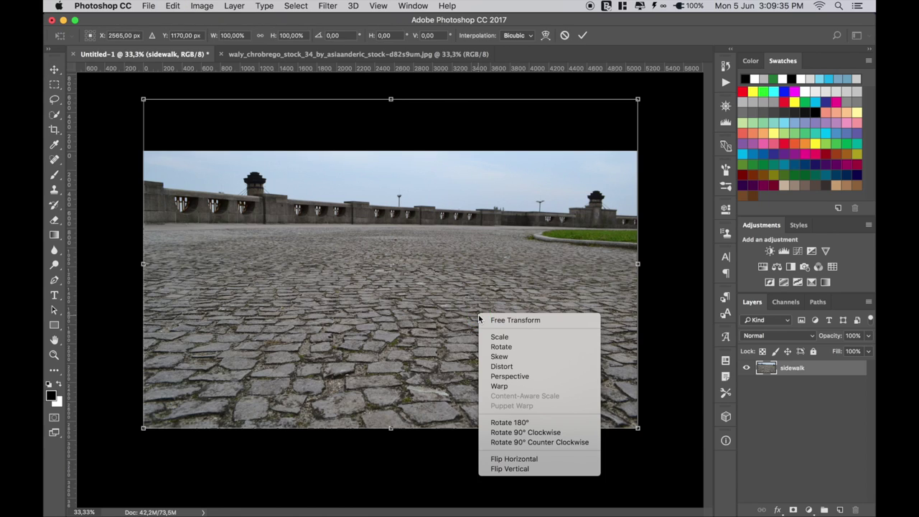
left_click(514, 377)
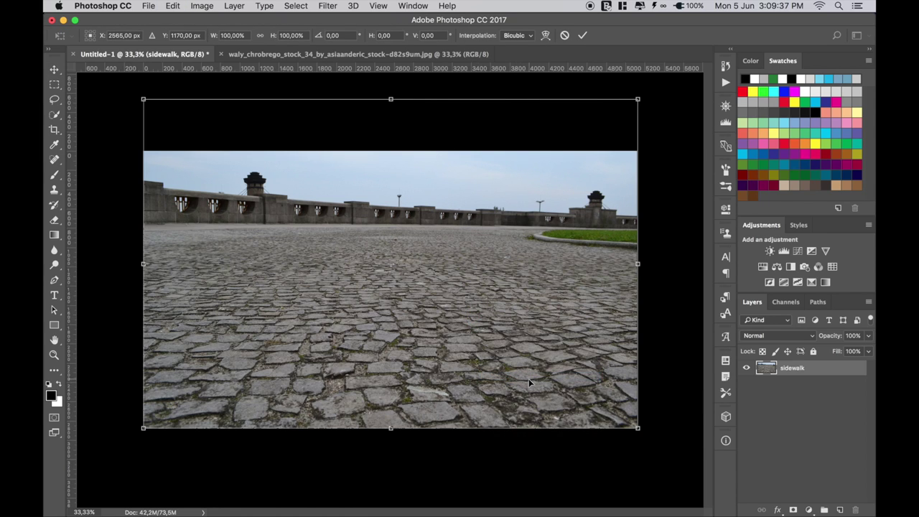
left_click_drag(640, 429, 691, 460)
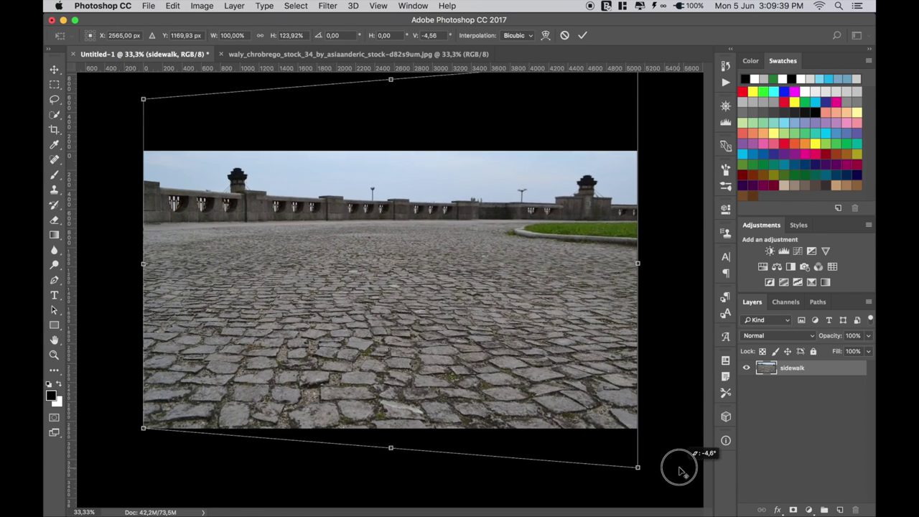
left_click_drag(474, 349, 481, 381)
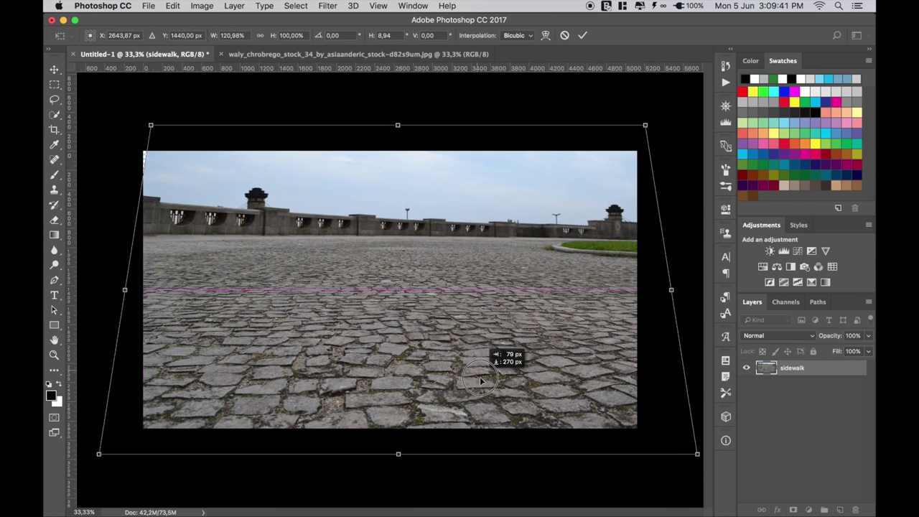
Step: Widen the bottom corners further, shift the photo lower, and commit the perspective transform
key("super+minus")
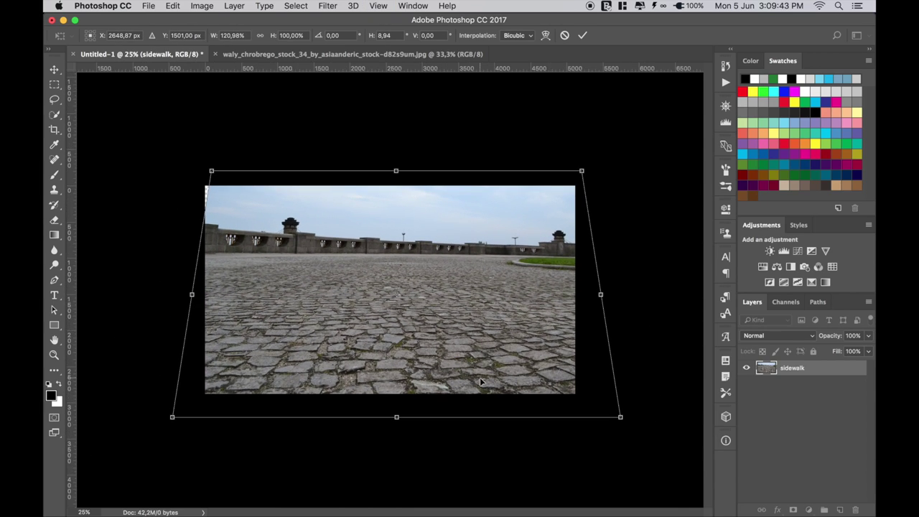
left_click_drag(626, 427, 688, 467)
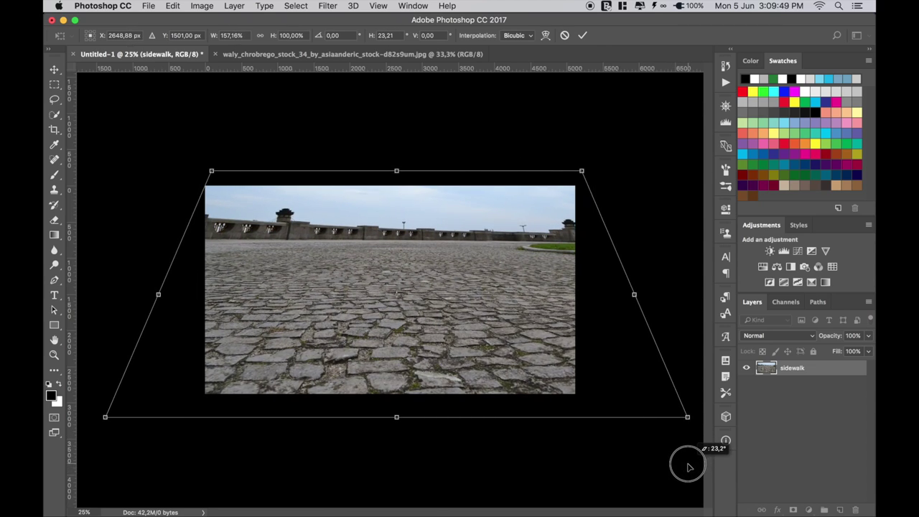
left_click_drag(458, 319, 463, 390)
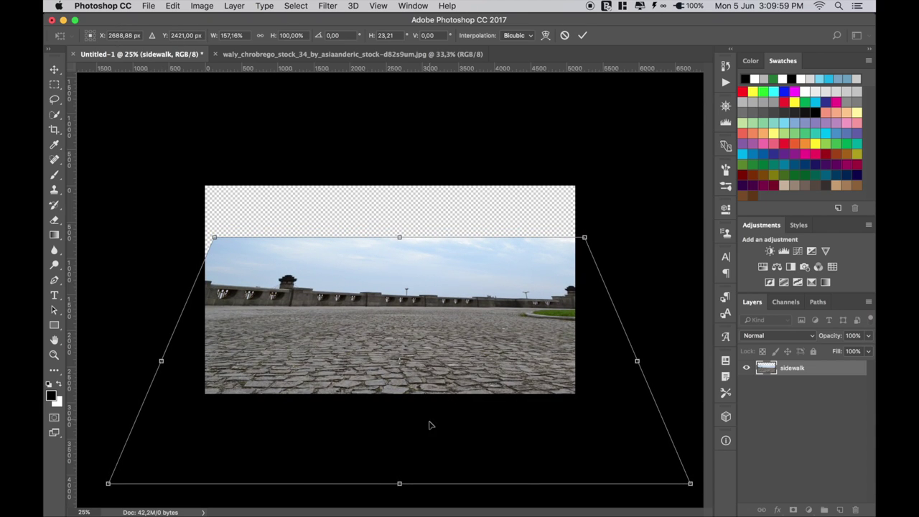
left_click_drag(690, 484, 706, 498)
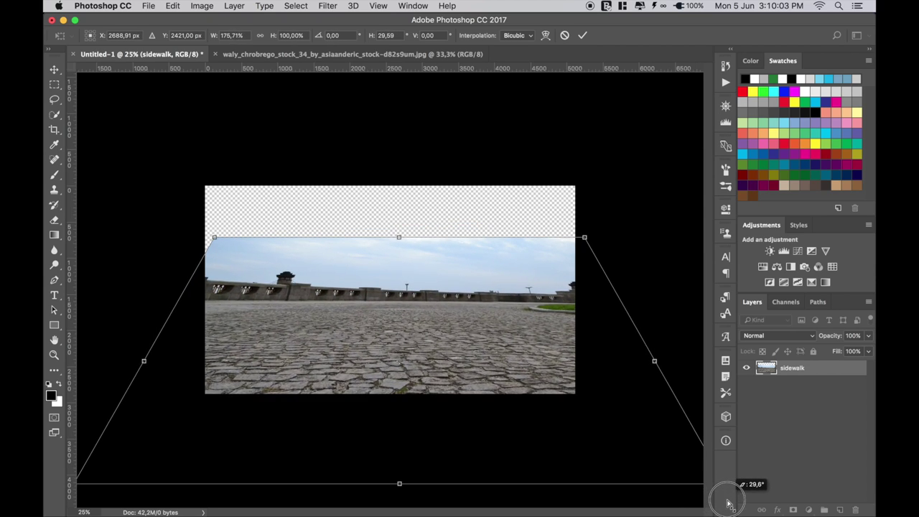
left_click_drag(706, 498, 728, 502)
left_click_drag(506, 416, 509, 421)
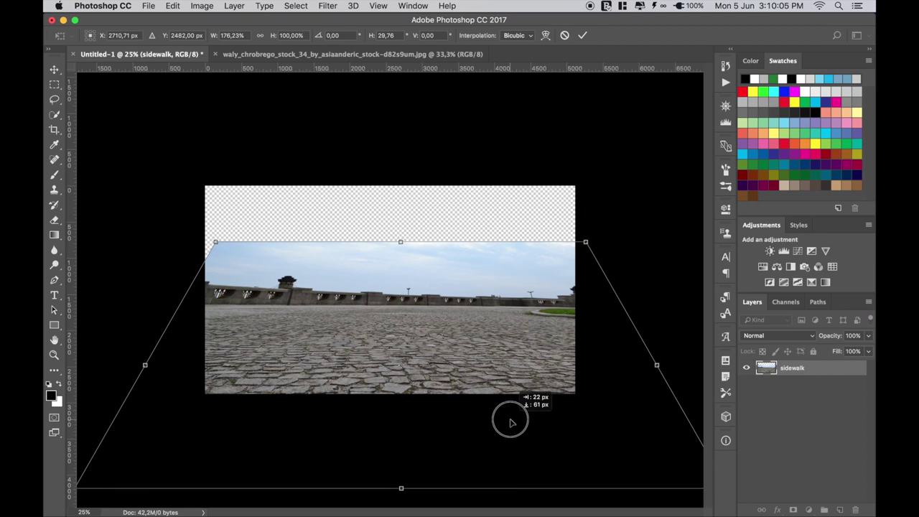
left_click(582, 36)
key("super+0")
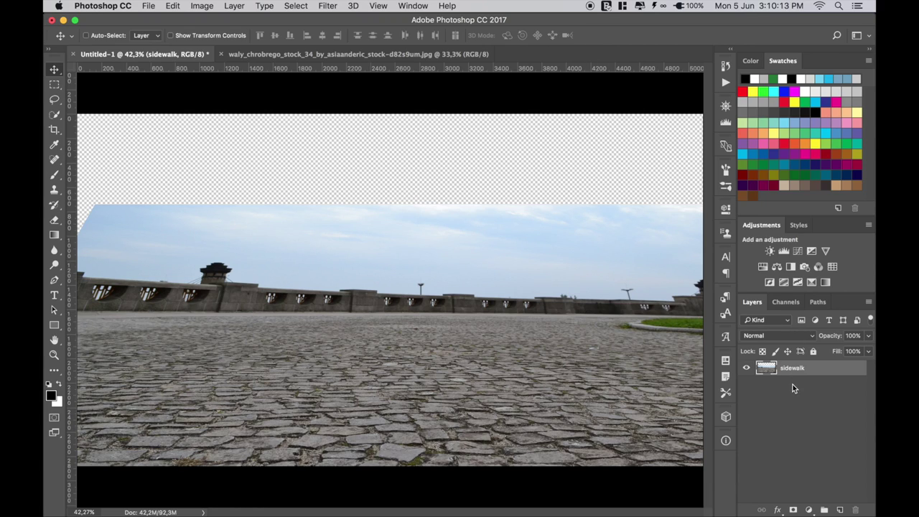
Step: Add a new layer beneath sidewalk named 'background'
left_click(840, 511)
left_click_drag(792, 369, 794, 394)
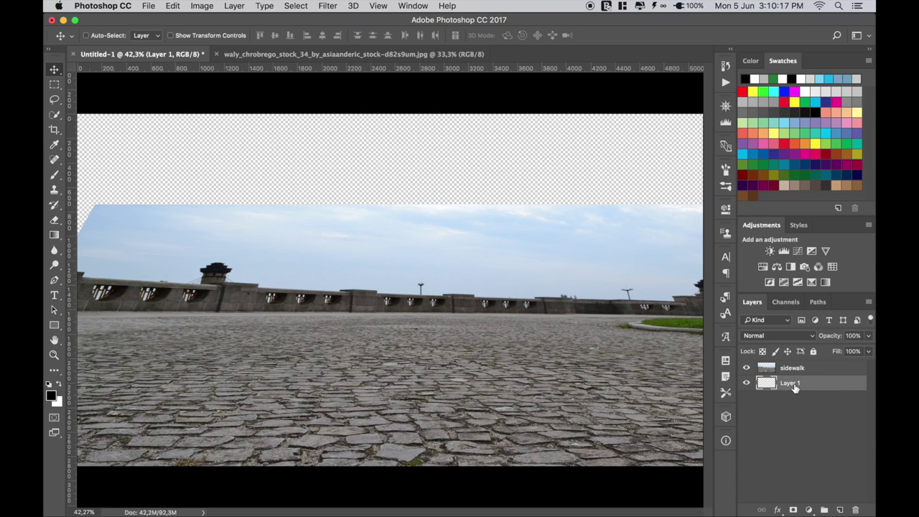
double_click(789, 383)
type("background")
key("Return")
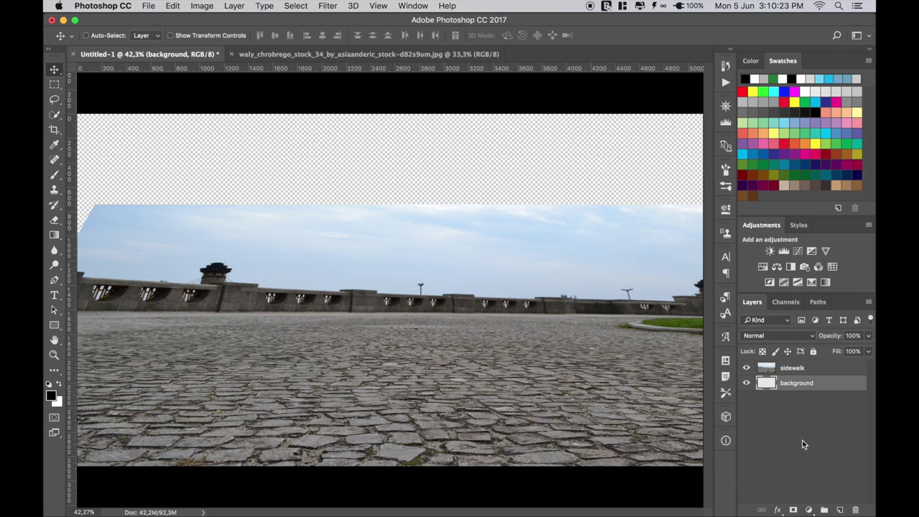
Step: Fill the background layer with light blue using the Paint Bucket
left_click(827, 76)
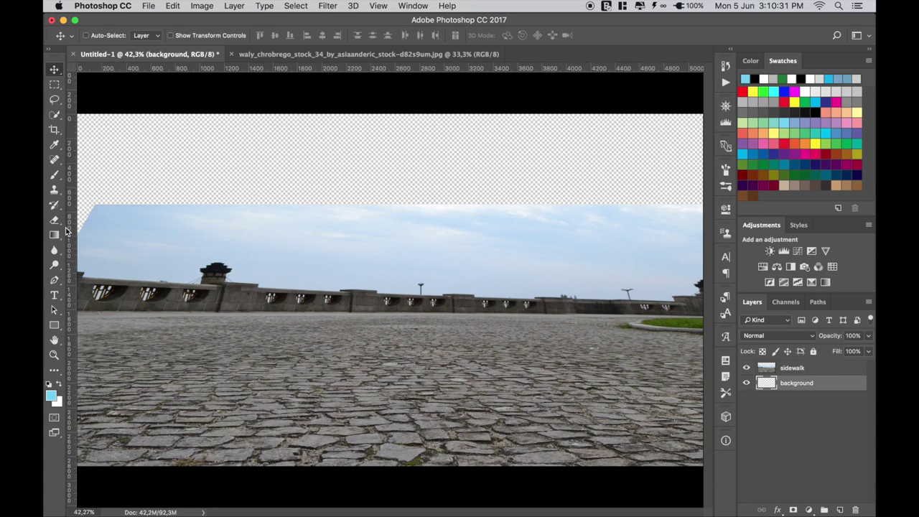
left_click_drag(54, 235, 108, 247)
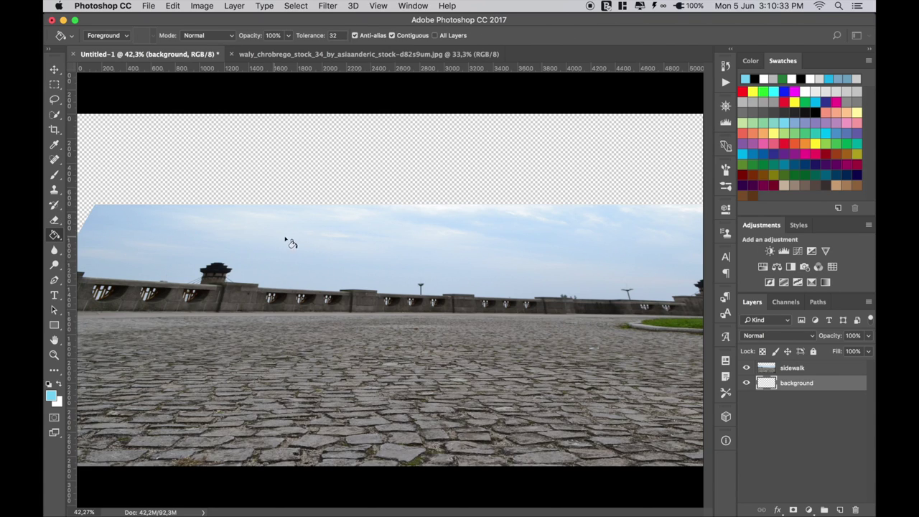
left_click(338, 250)
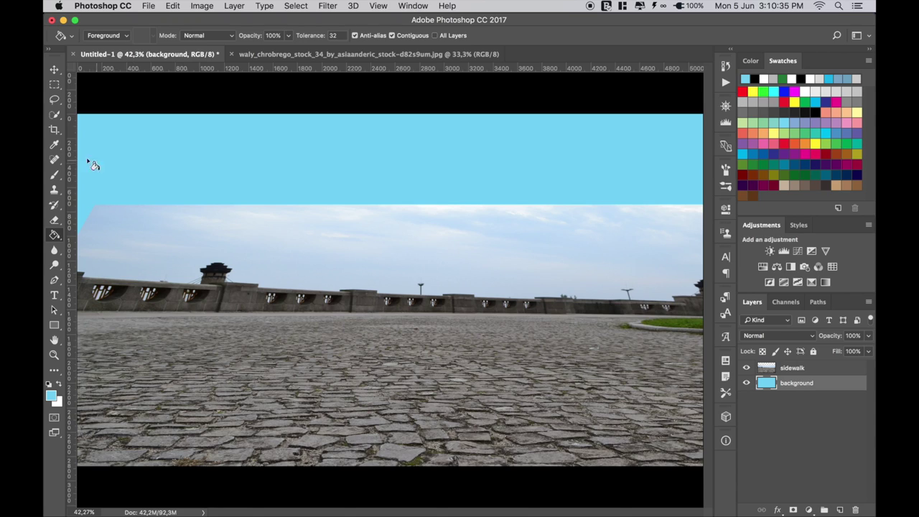
left_click(54, 70)
Step: Add a layer mask to sidewalk and set up a black-to-white Gradient tool
left_click(793, 369)
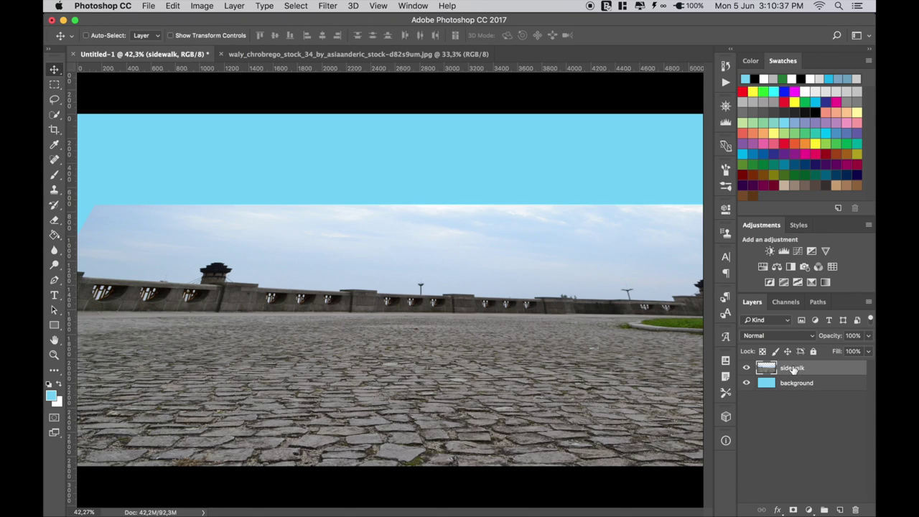
left_click(792, 510)
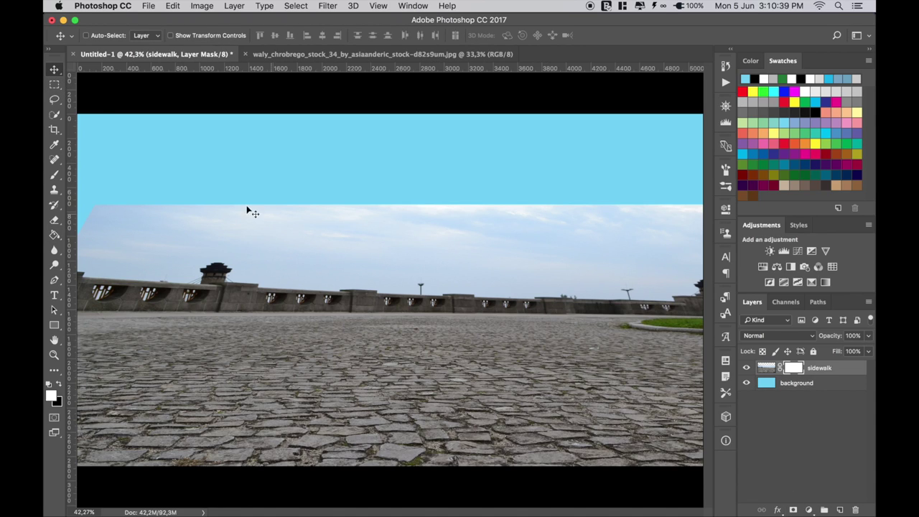
left_click(54, 235)
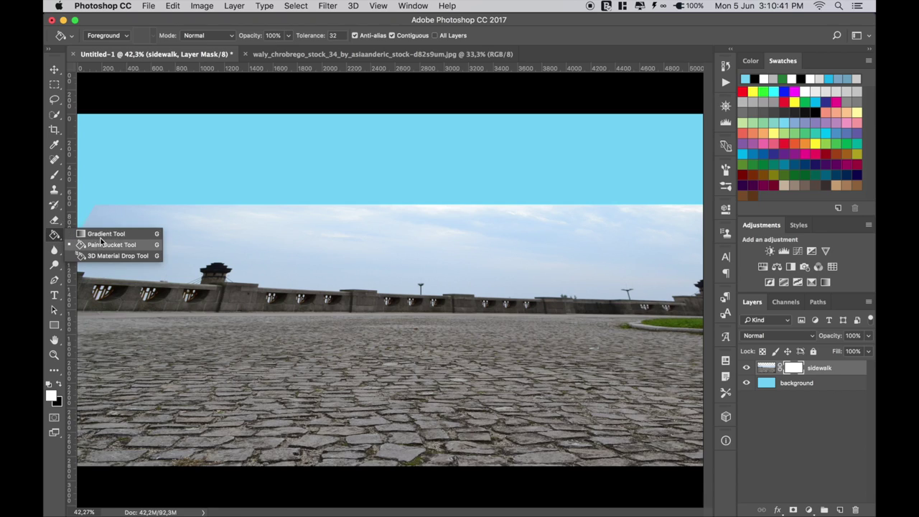
left_click(102, 234)
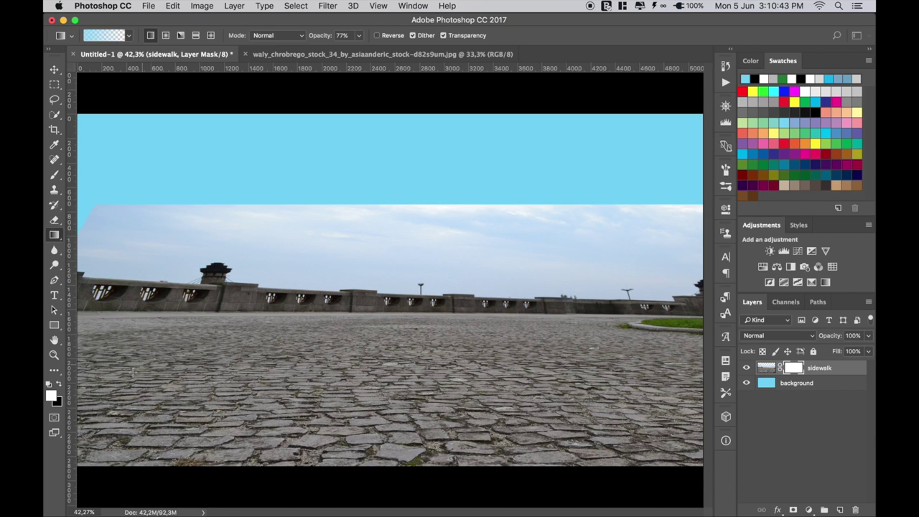
left_click(59, 386)
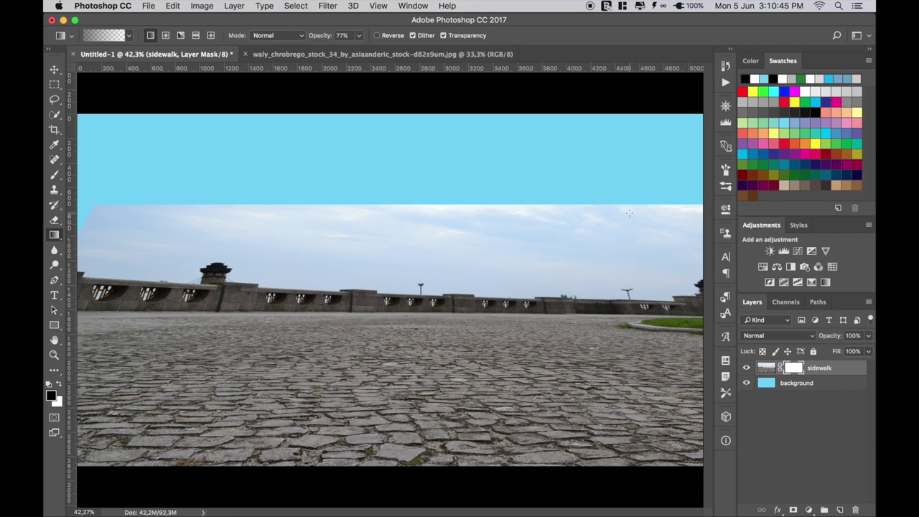
key("super+minus")
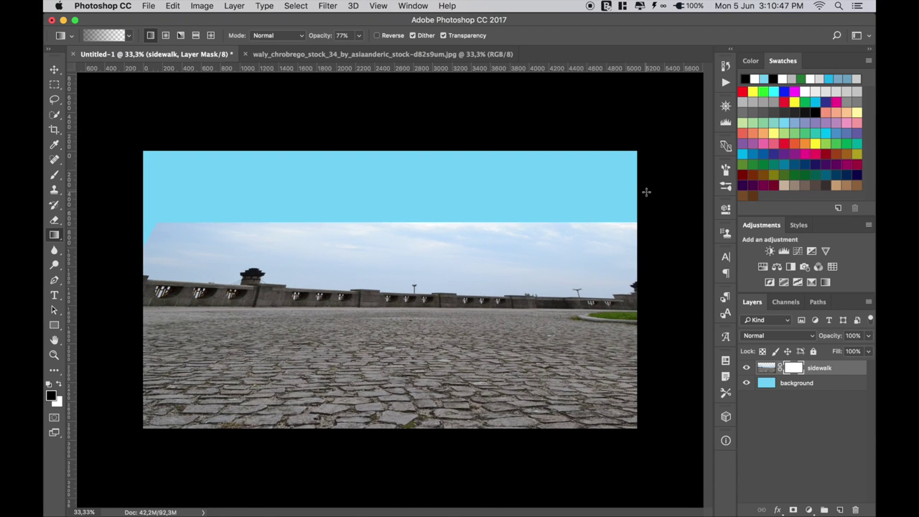
Step: Drag upward gradients on the mask to fade the distant wall into the sky
left_click_drag(396, 205, 395, 280)
left_click_drag(391, 237, 393, 311)
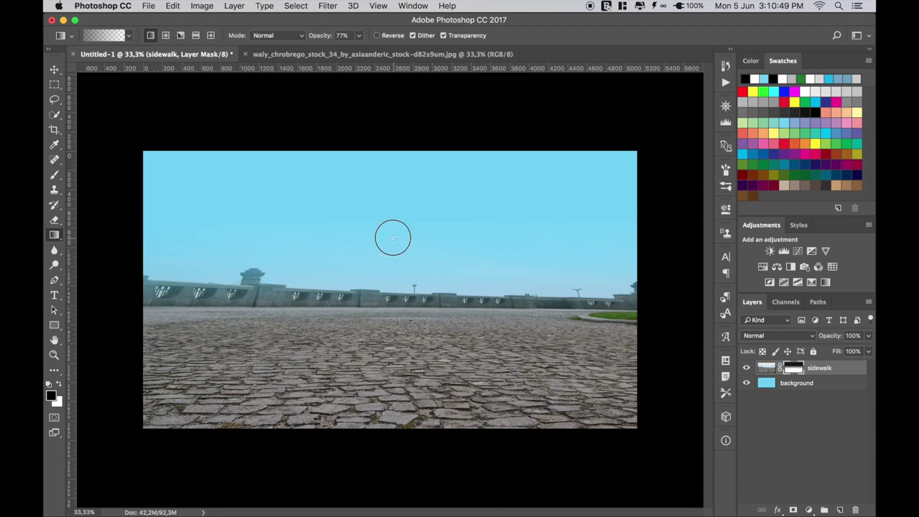
left_click_drag(398, 272, 403, 314)
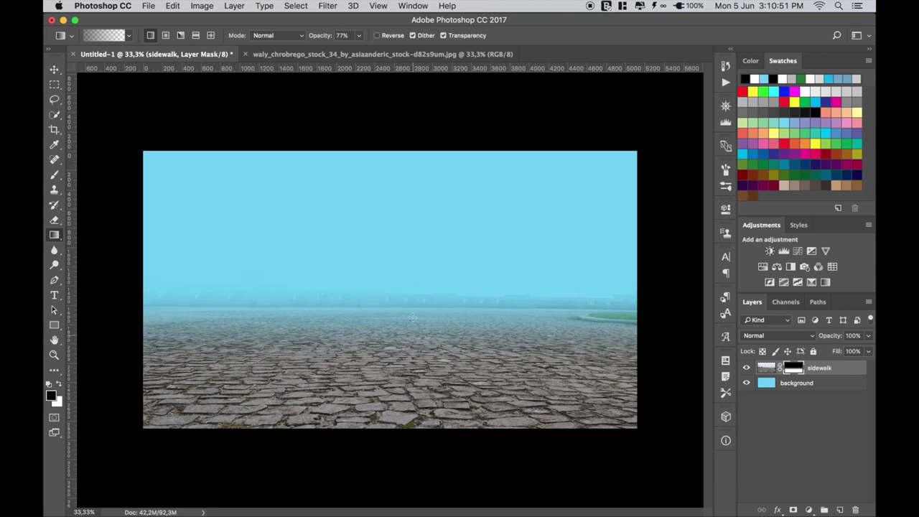
left_click_drag(404, 275, 413, 356)
left_click_drag(415, 294, 415, 336)
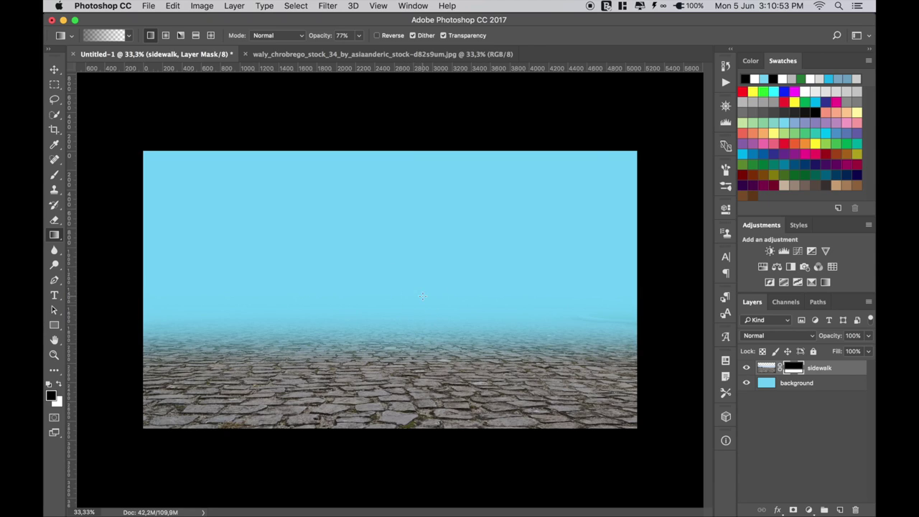
left_click_drag(609, 301, 610, 338)
left_click(54, 69)
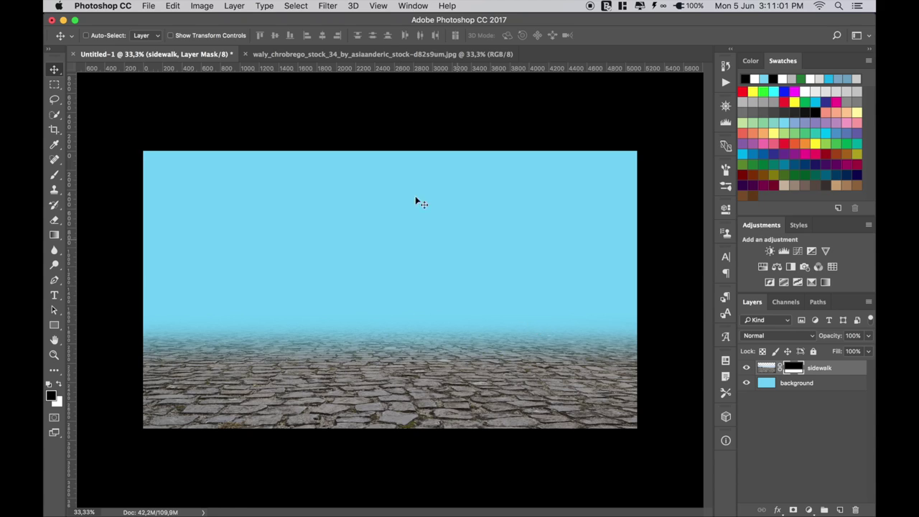
Step: Close the sidewalk source photo and drag the between_the_clouds sky image into Untitled-1
left_click(245, 53)
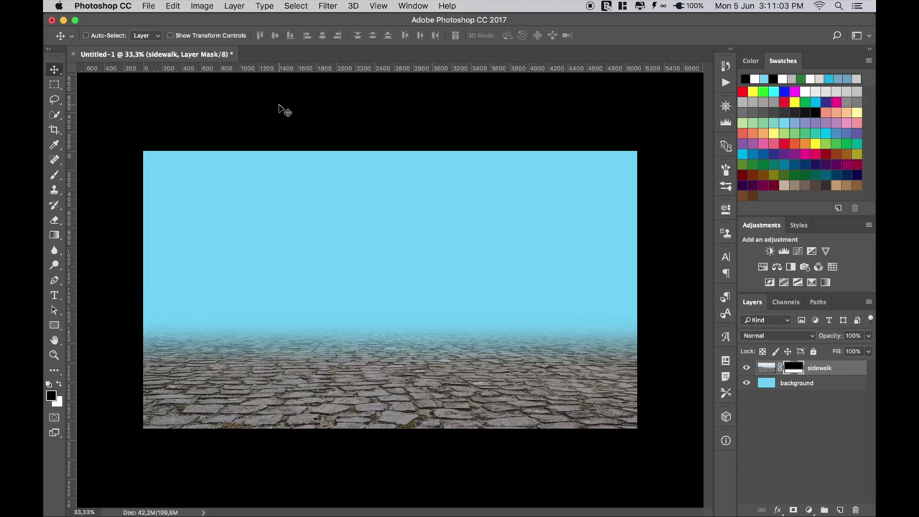
right_click(290, 52)
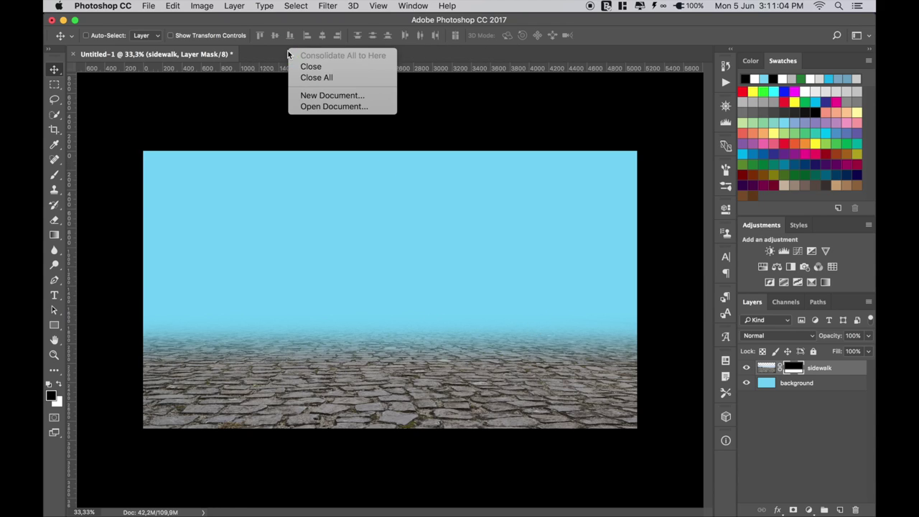
left_click(314, 106)
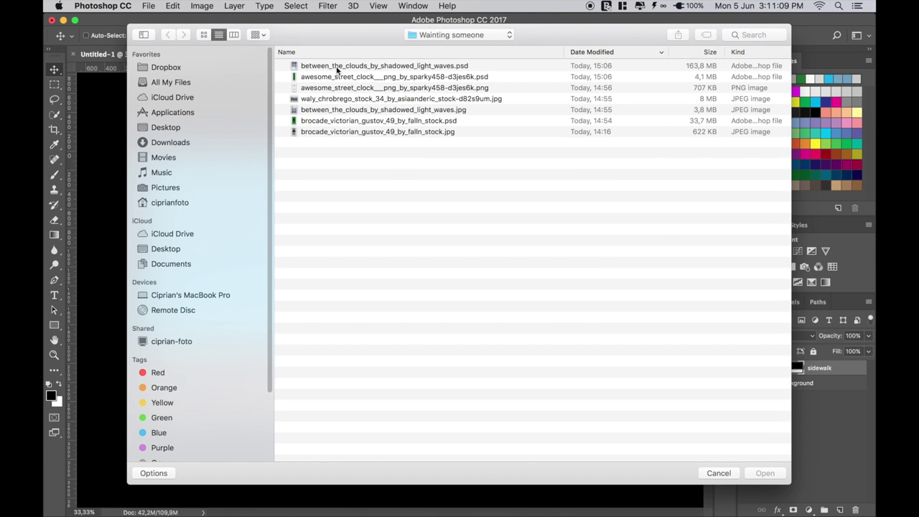
double_click(336, 66)
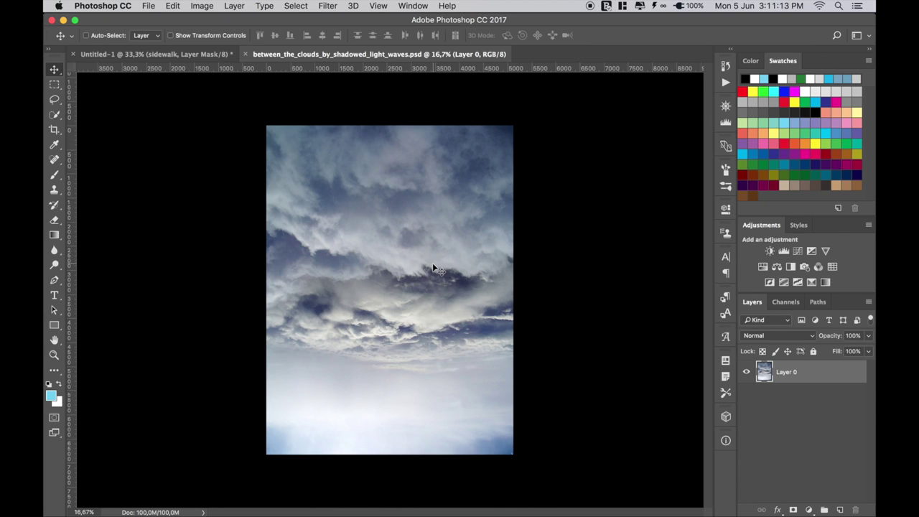
mouse_move(432, 262)
left_mouse_down()
mouse_move(230, 57)
mouse_move(464, 270)
mouse_move(455, 240)
mouse_move(452, 273)
mouse_move(447, 242)
mouse_move(447, 257)
left_mouse_up()
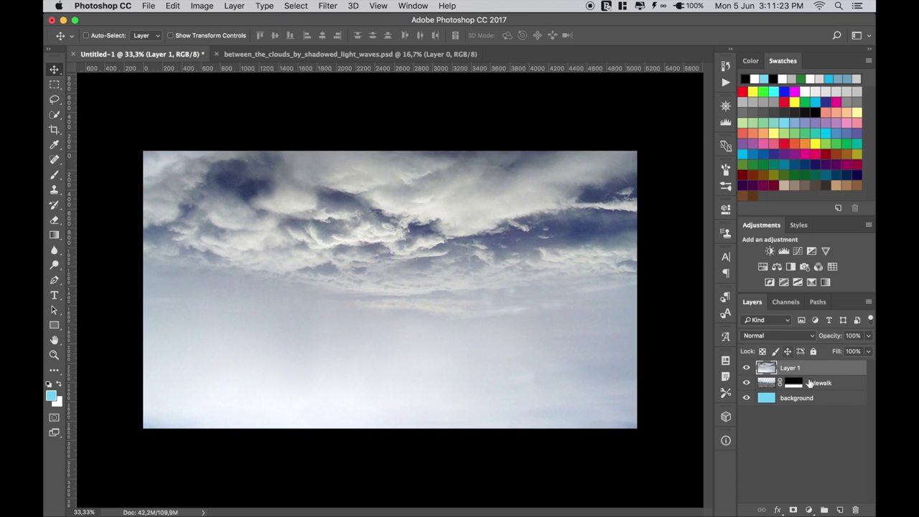
Step: Rename the new sky layer 'clouds'
double_click(794, 368)
type("cl")
type("ouds")
key("Return")
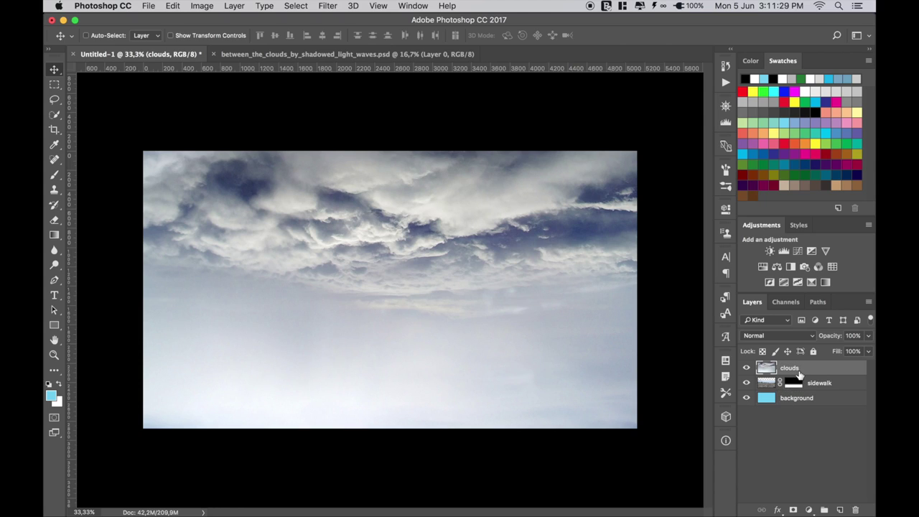
Step: Mask the clouds layer with gradients so its bottom fades into the horizon
left_click(793, 509)
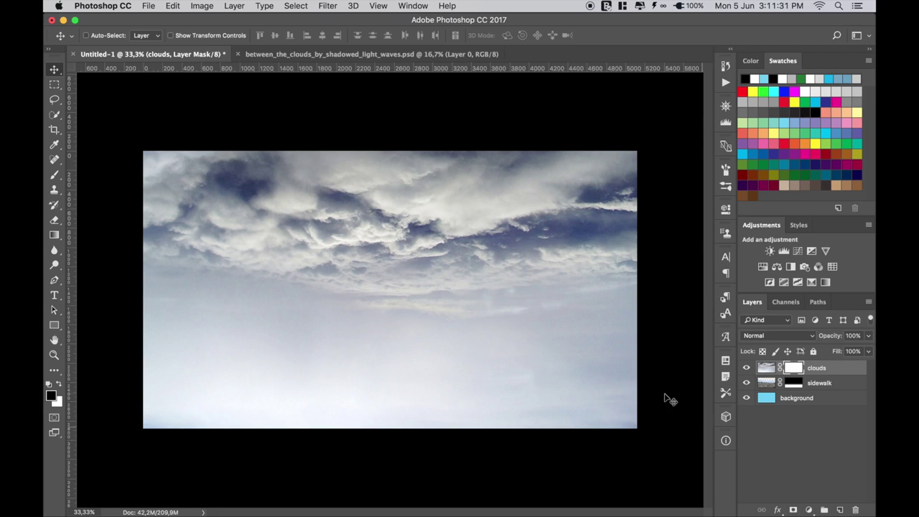
left_click(54, 235)
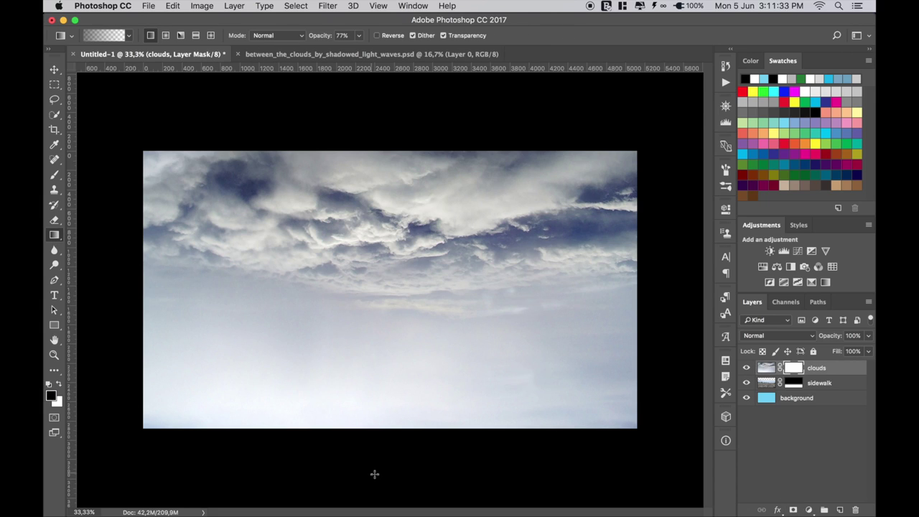
left_click_drag(379, 371, 380, 323)
left_click_drag(386, 364, 388, 270)
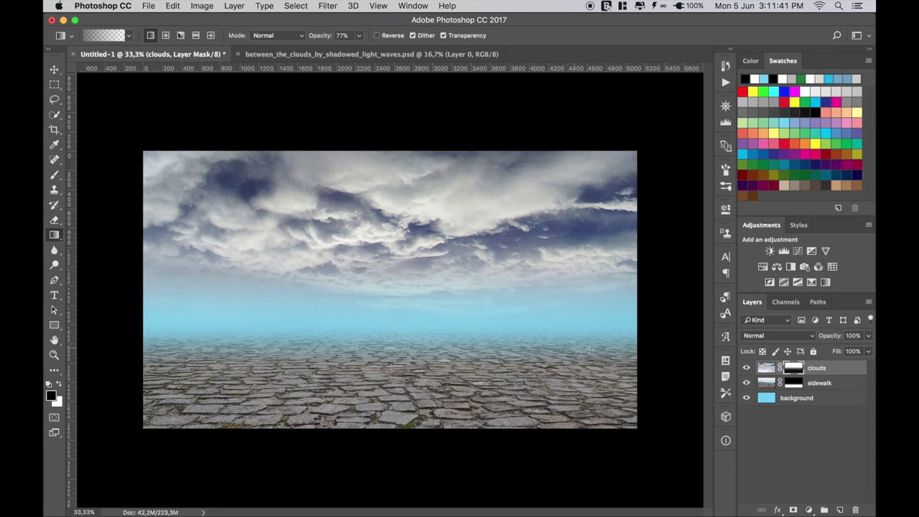
left_click(54, 69)
left_click(767, 400)
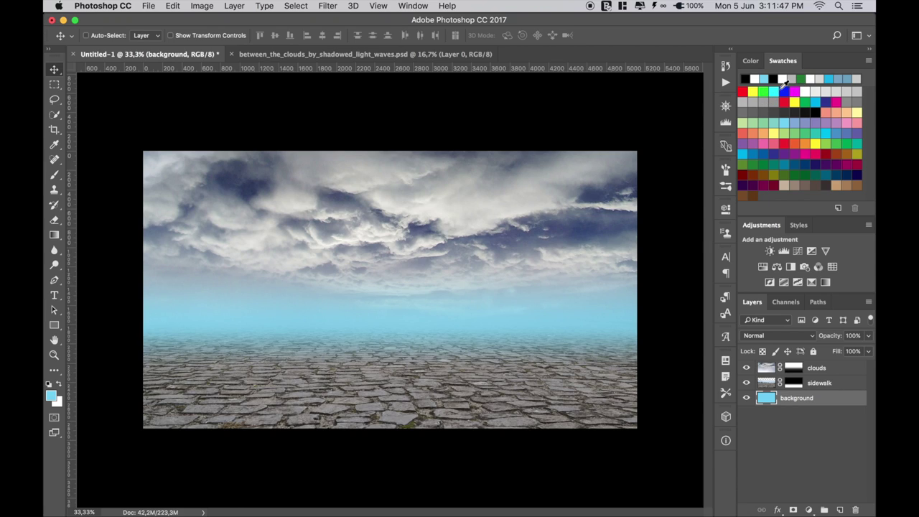
Step: Fill the background layer with light grey using the Paint Bucket
left_click(743, 101)
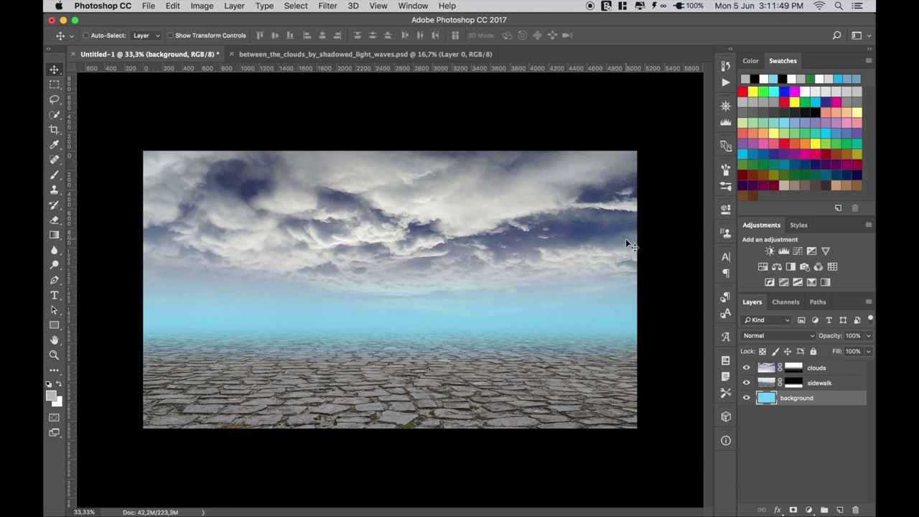
key("g")
right_click(53, 234)
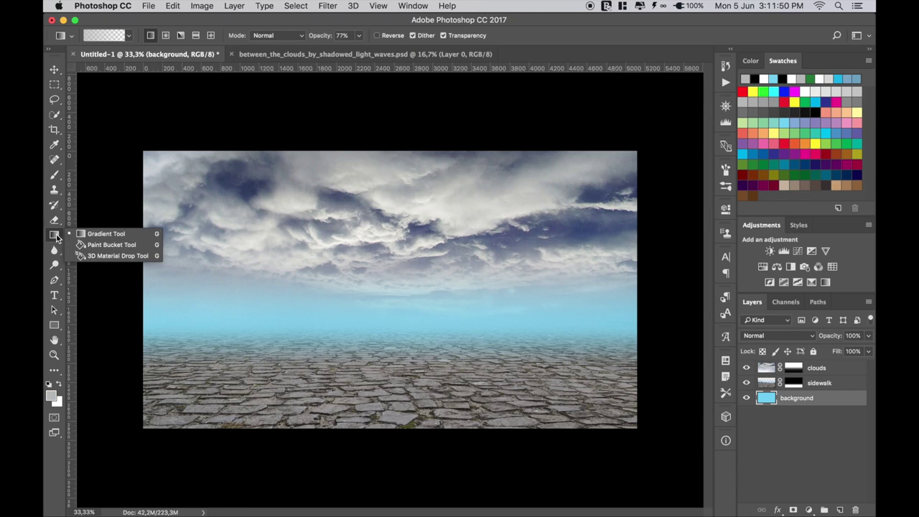
left_click(108, 245)
left_click(298, 324)
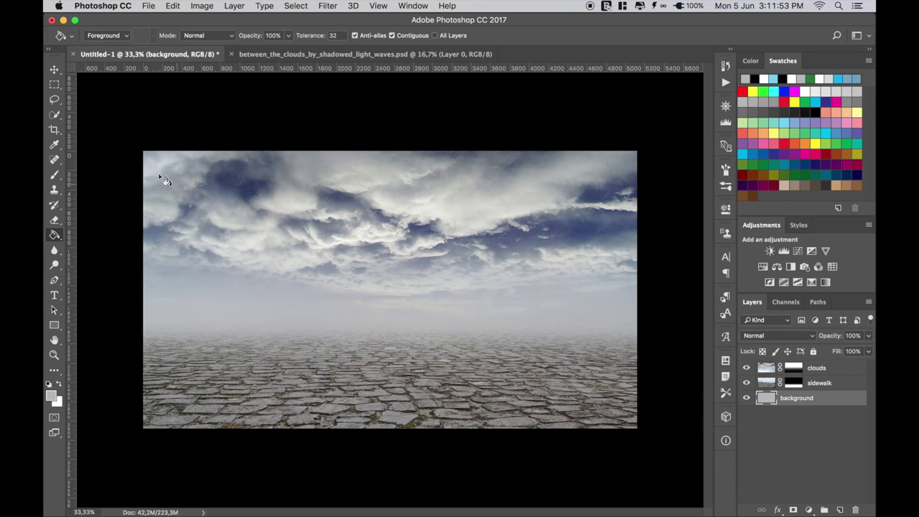
left_click(56, 71)
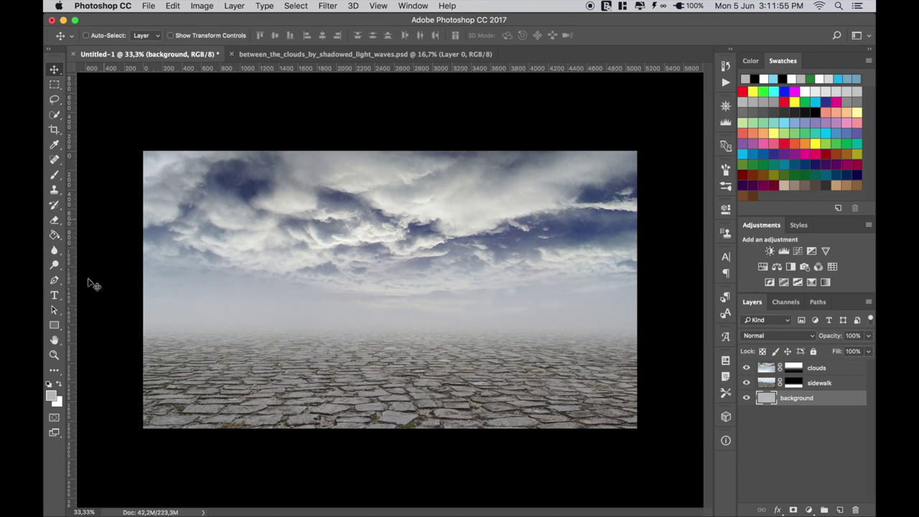
Step: Reset the colours to default white and black, then select the clouds layer
left_click(59, 384)
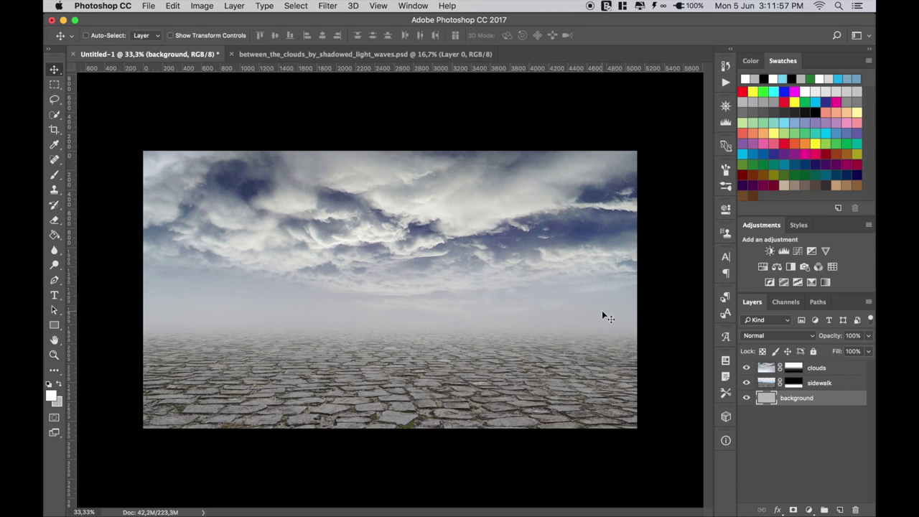
left_click(48, 383)
left_click(60, 382)
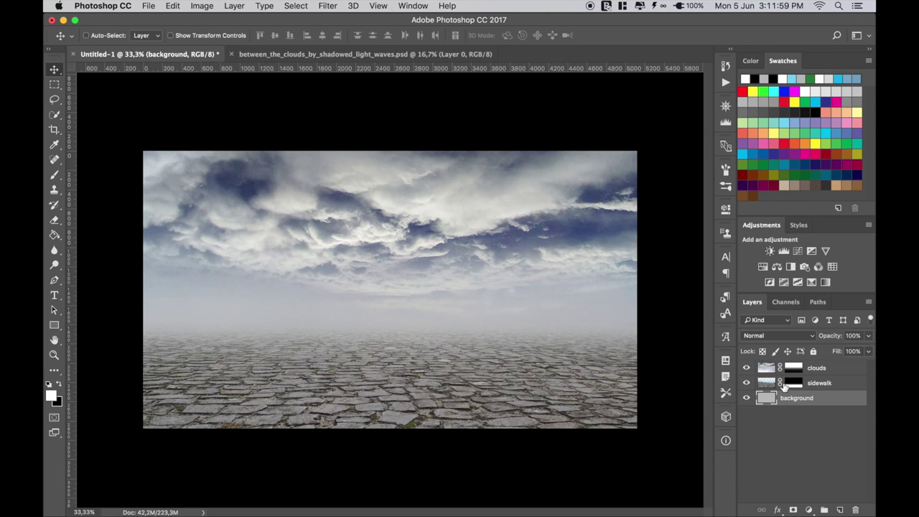
left_click(765, 369)
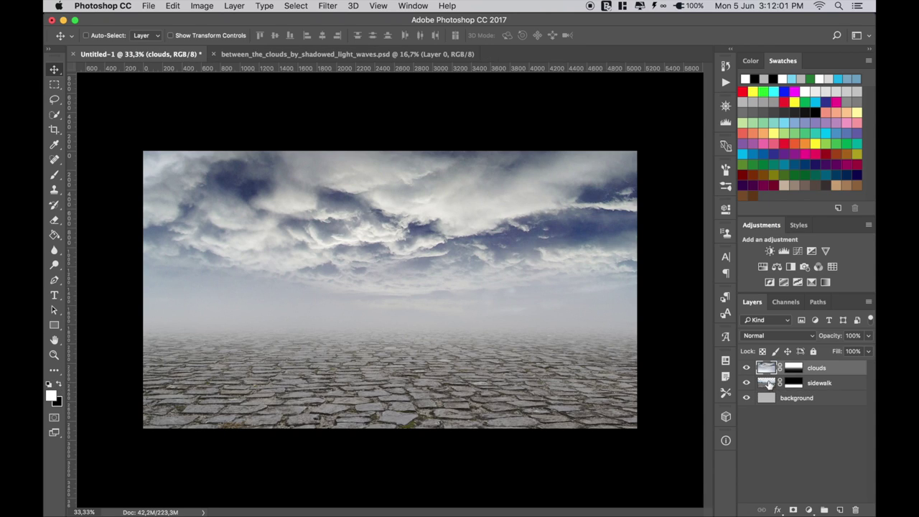
Step: Add a clipped Hue/Saturation layer to clouds with Saturation about -37
left_click(762, 267)
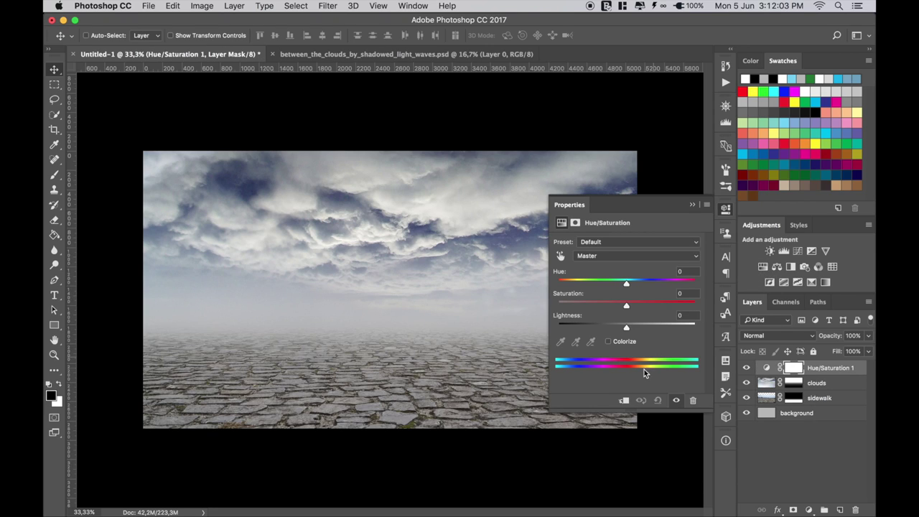
left_click(624, 400)
left_click_drag(626, 305, 600, 306)
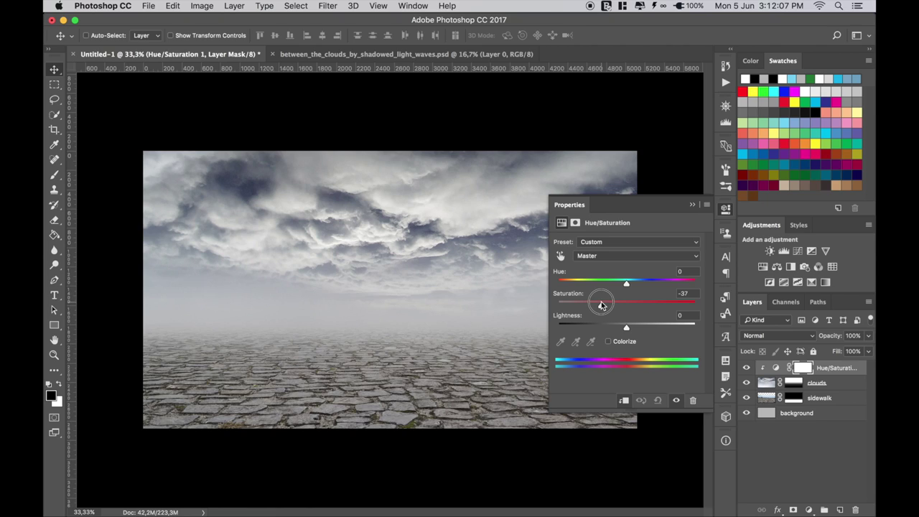
left_click(693, 207)
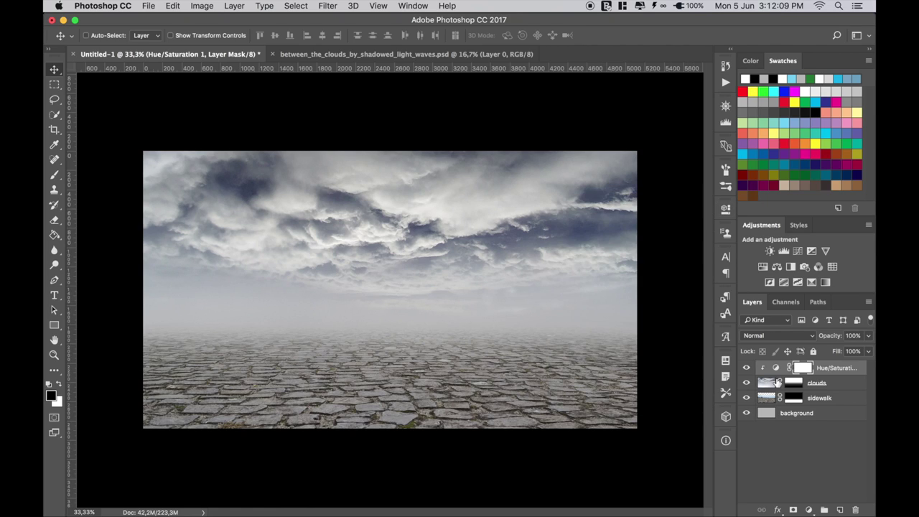
Step: Add a clipped Hue/Saturation layer to sidewalk with Saturation -51, Lightness -14
left_click(768, 398)
left_click(762, 267)
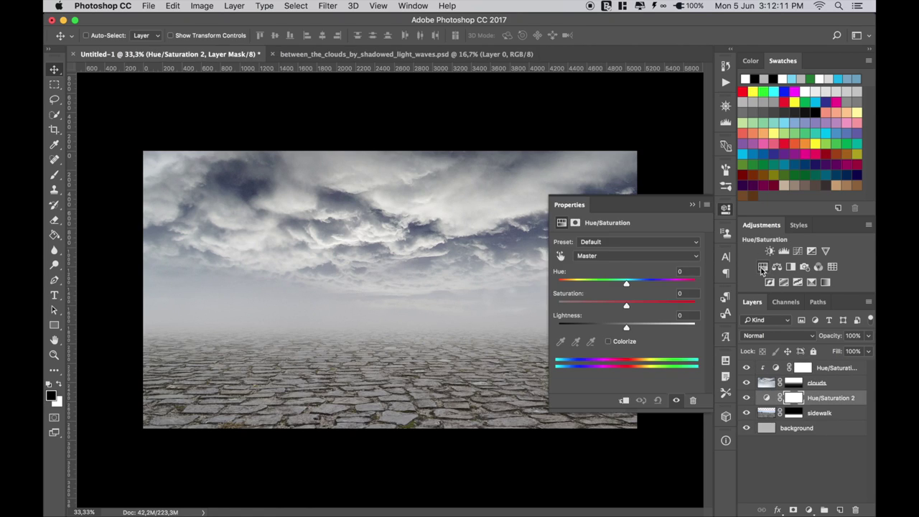
left_click(623, 399)
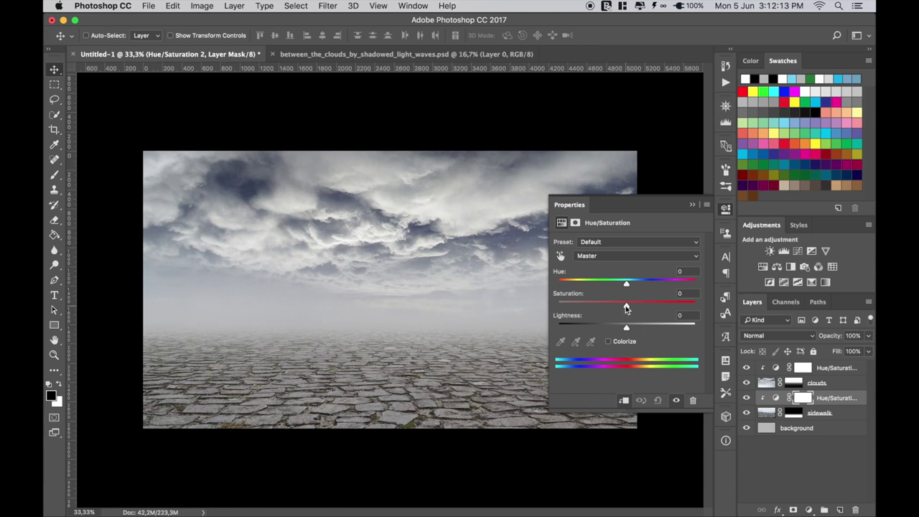
mouse_move(626, 307)
left_mouse_down()
mouse_move(593, 309)
mouse_move(615, 327)
left_mouse_up()
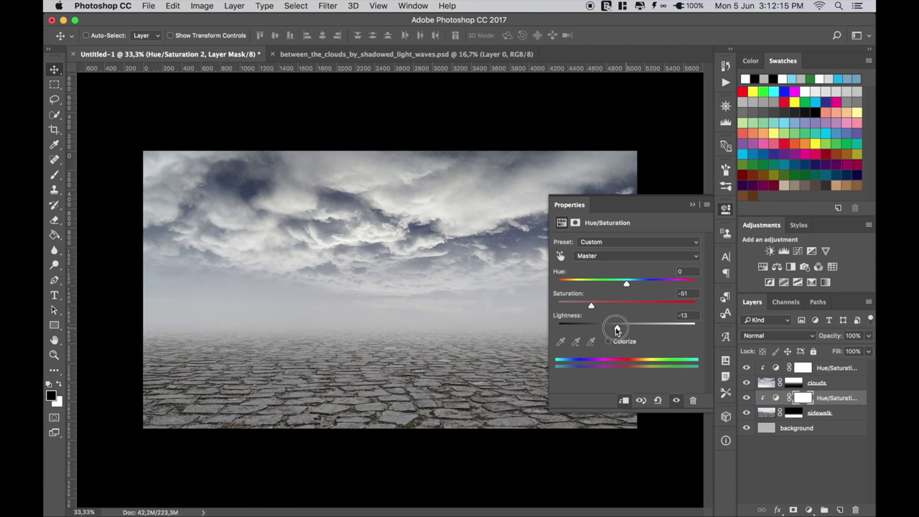
left_click(692, 205)
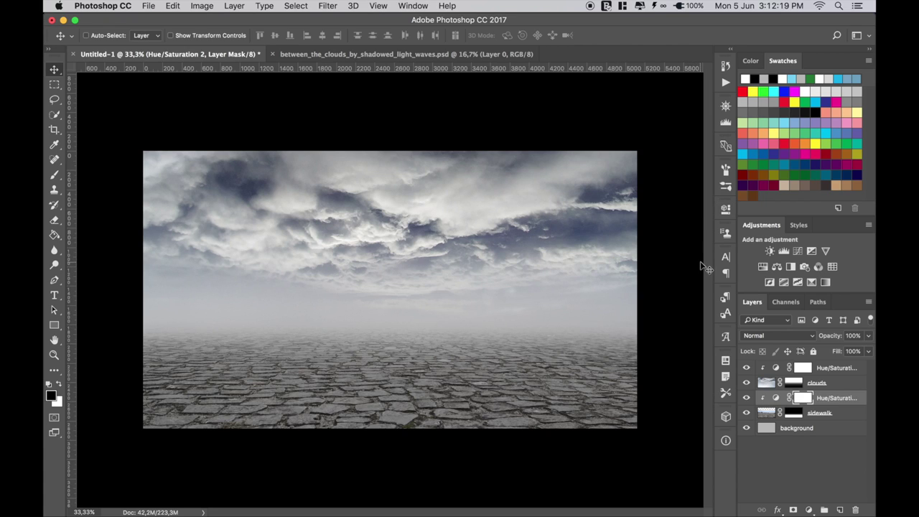
Step: Fit the image to the window and close the cloud source file
key("ctrl+0")
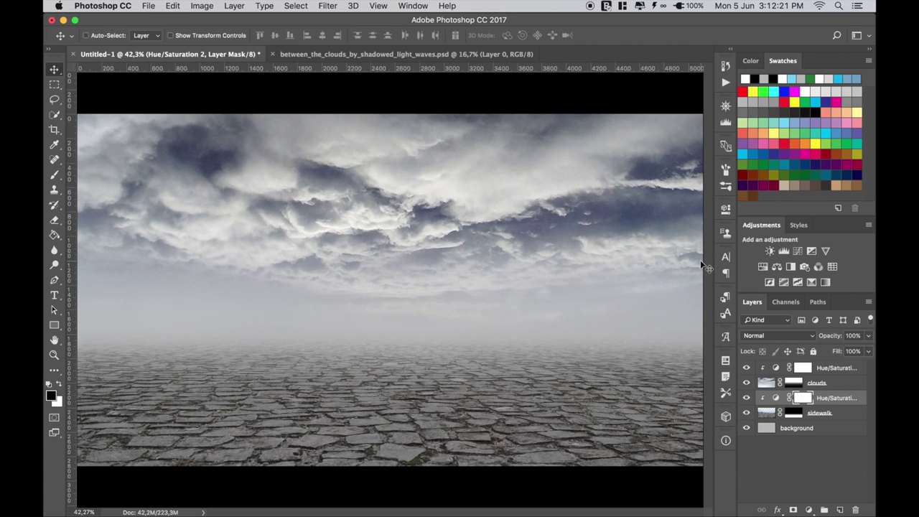
left_click(272, 55)
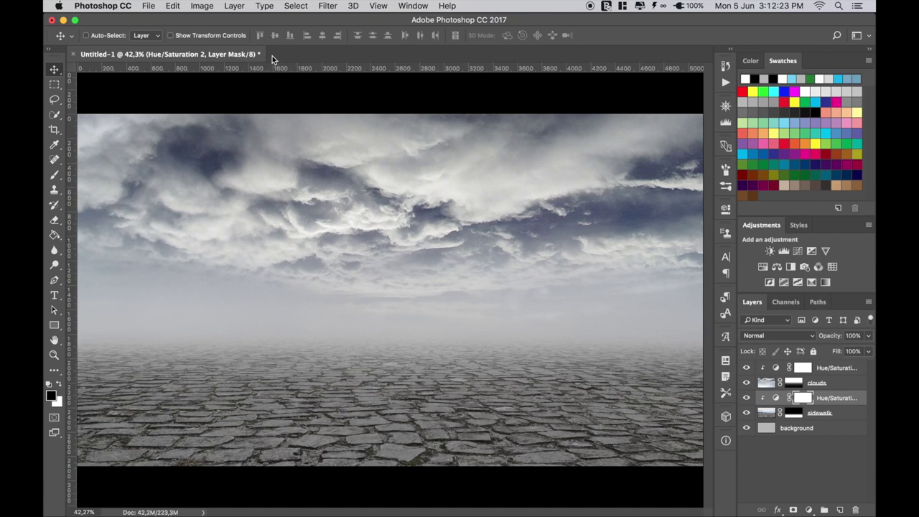
left_click(772, 369)
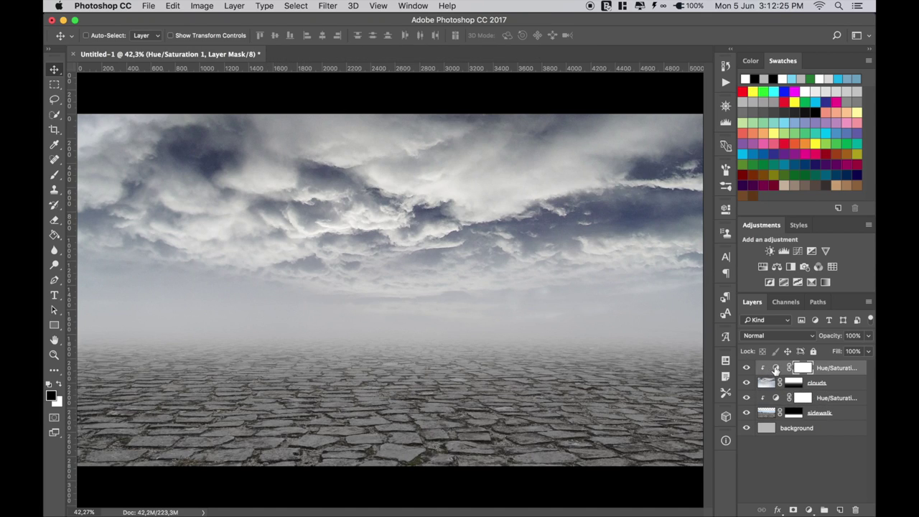
Step: Open the street clock PSD and drag centre guides onto the plaza canvas
right_click(362, 54)
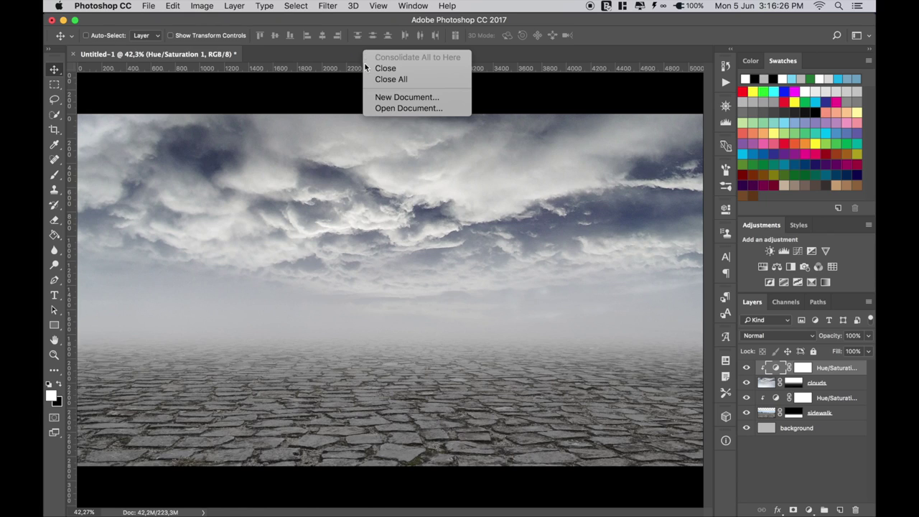
left_click(381, 106)
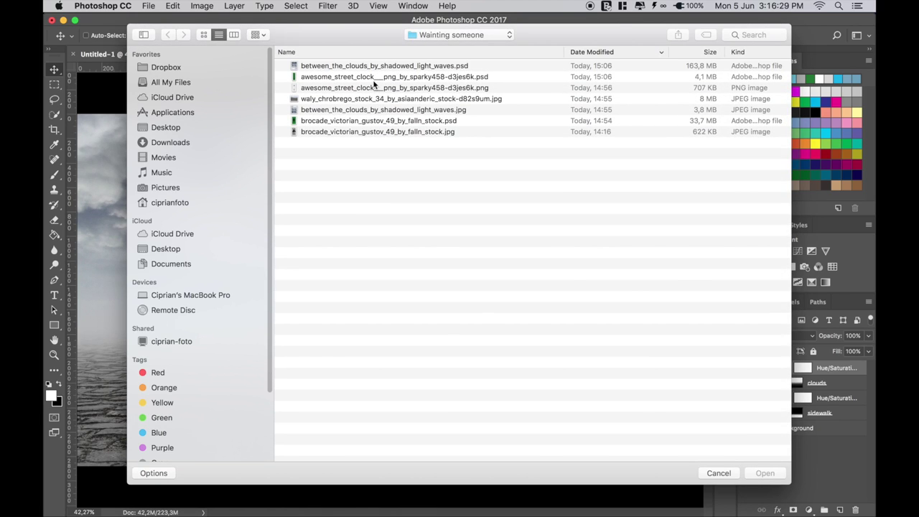
double_click(372, 77)
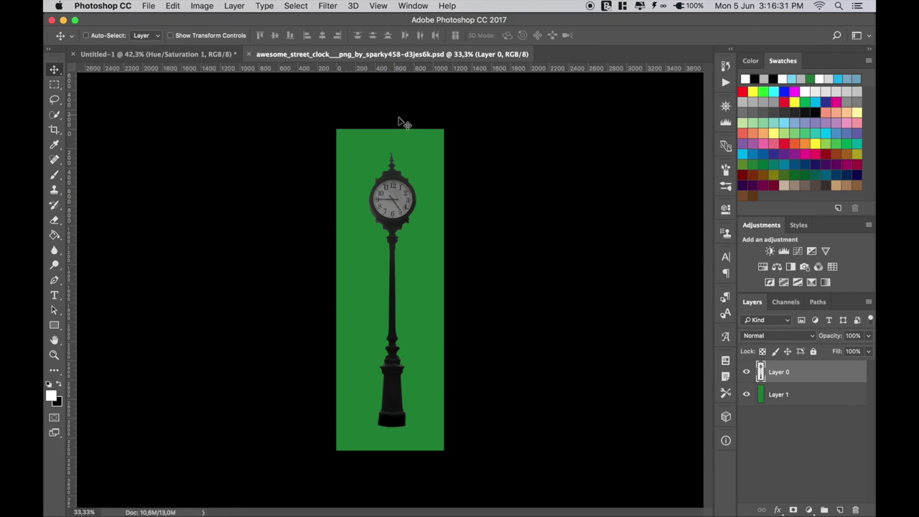
left_click(216, 54)
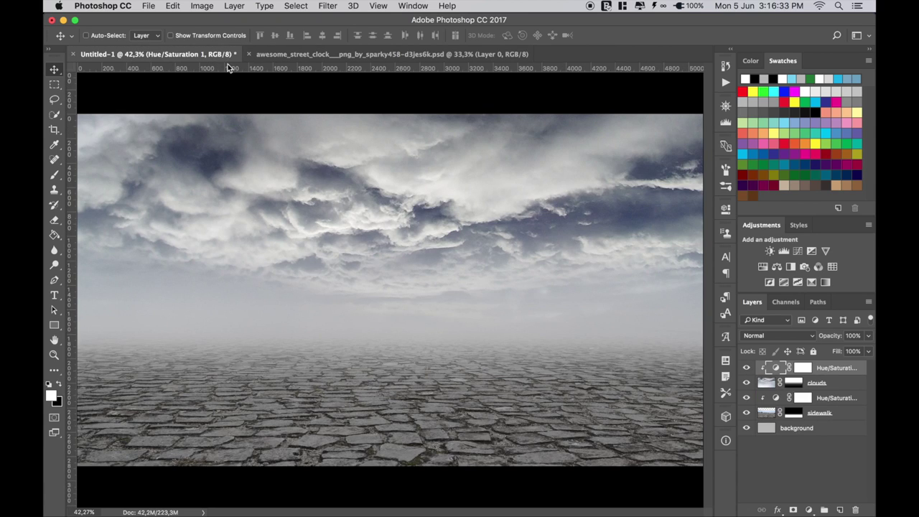
left_click_drag(74, 217, 392, 246)
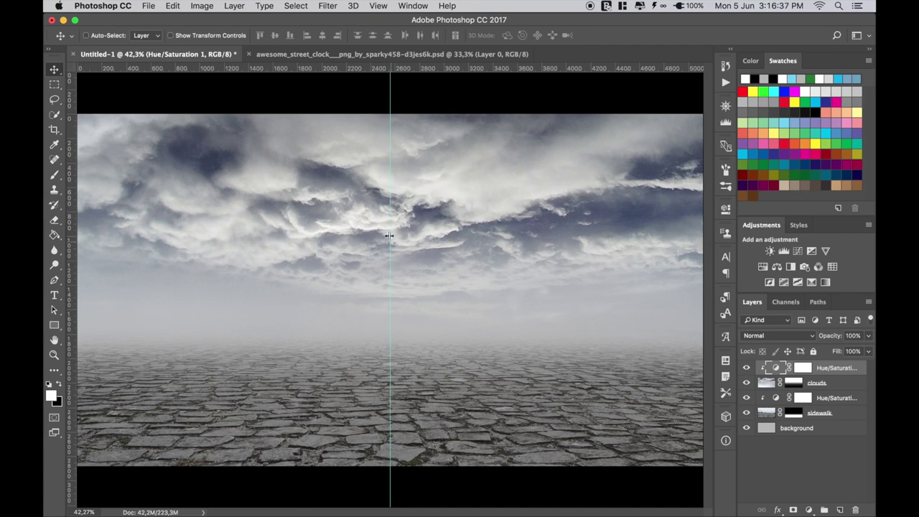
mouse_move(332, 69)
left_mouse_down()
mouse_move(341, 231)
mouse_move(355, 288)
left_mouse_up()
Step: Bring the clock layer into the plaza and scale it to about 84%
left_click(345, 54)
mouse_move(395, 372)
left_mouse_down()
mouse_move(204, 56)
mouse_move(390, 275)
mouse_move(388, 369)
left_mouse_up()
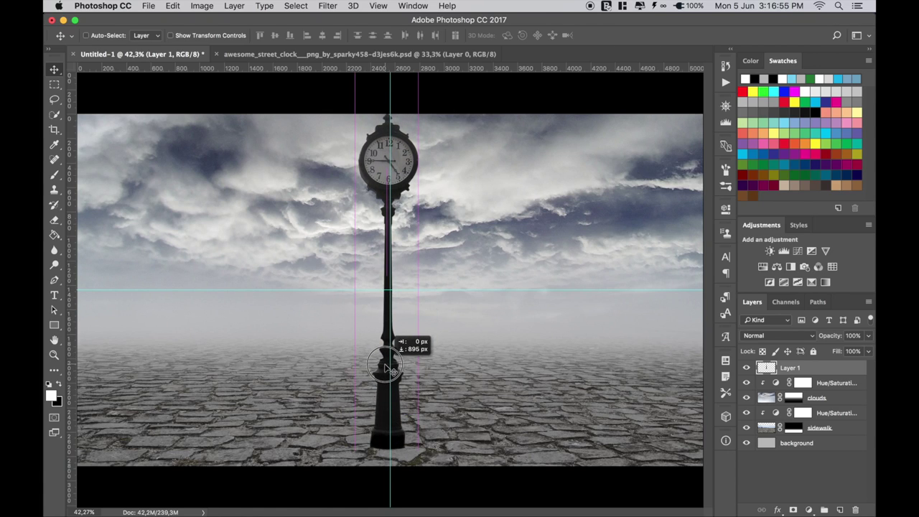
key("ctrl+t")
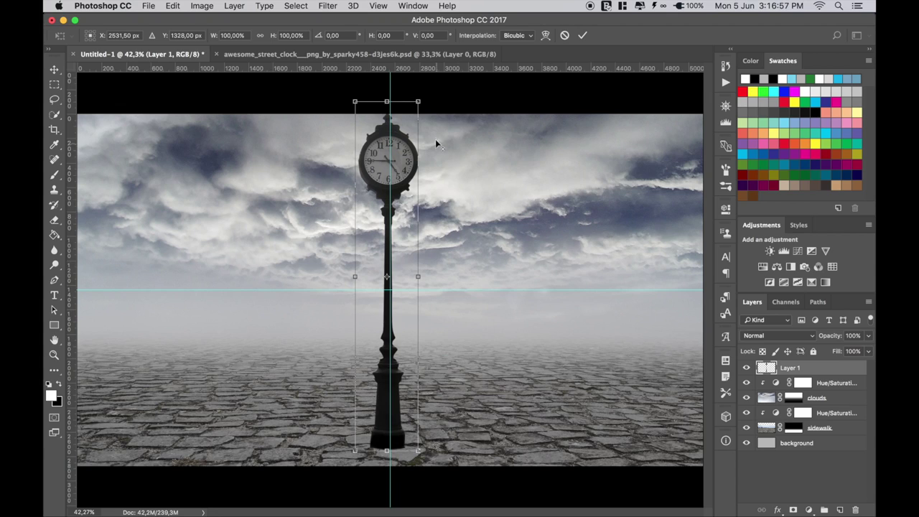
left_click_drag(418, 102, 420, 133)
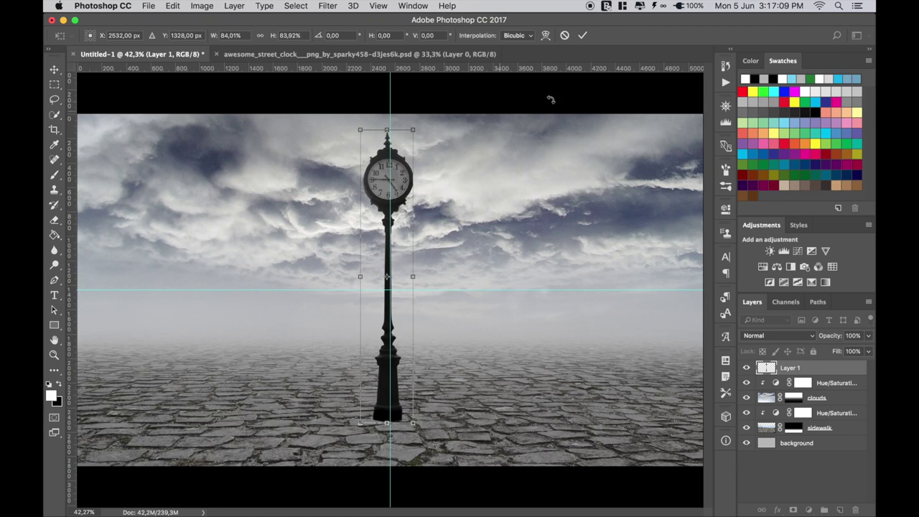
left_click(582, 35)
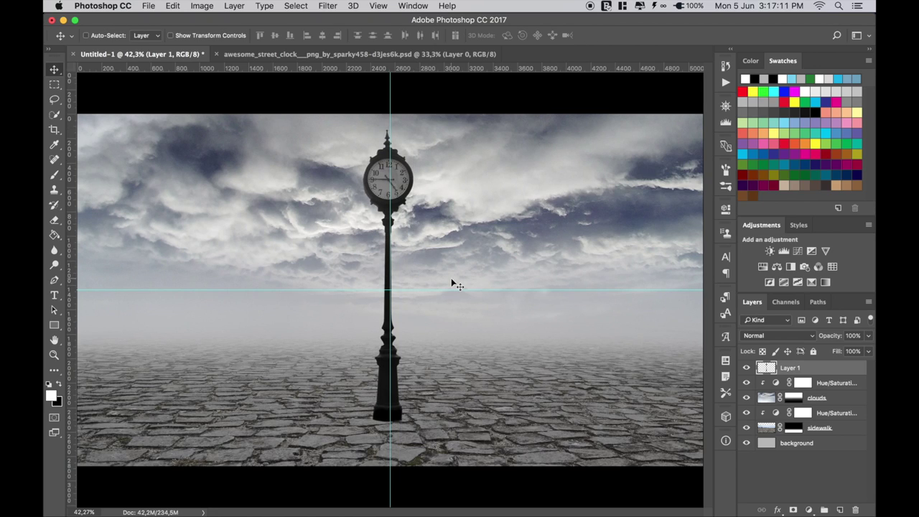
Step: Nudge the clock with arrow keys onto the vertical centre line and hide guides
key("Right")
key("Right")
key("Right")
key("Right")
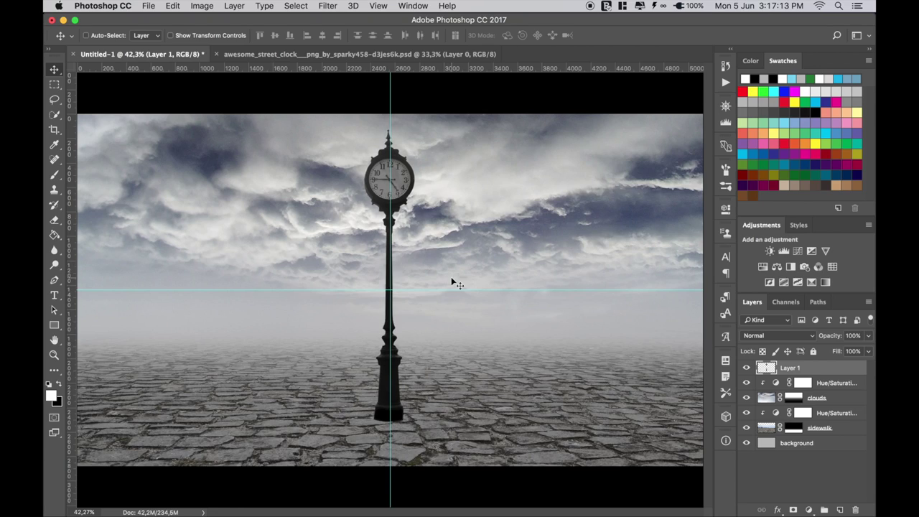
key("Right")
key("Right")
key("Right")
key("Right")
key("Right")
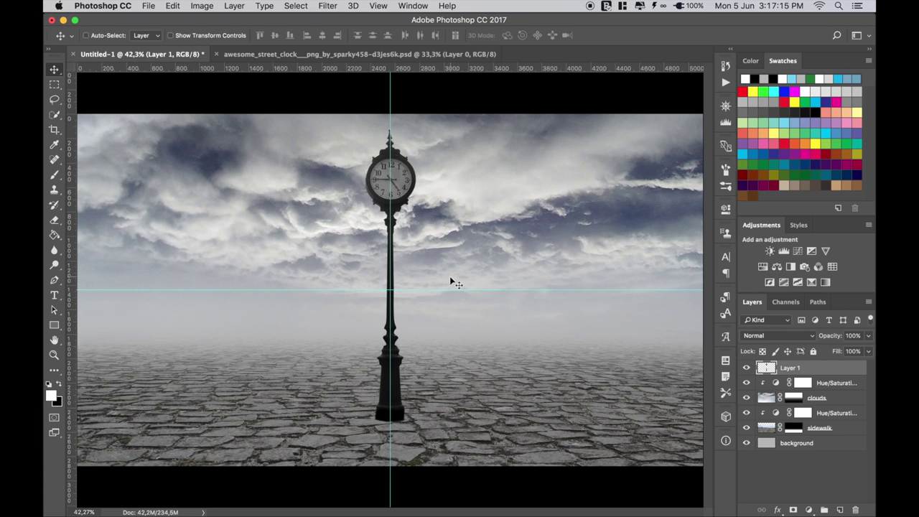
key("Right")
key("Right")
key("Left")
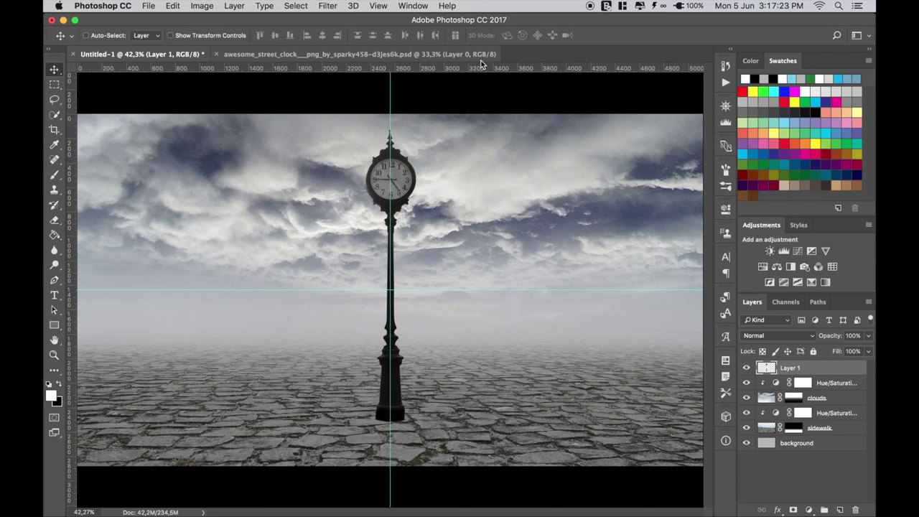
key("super+semicolon")
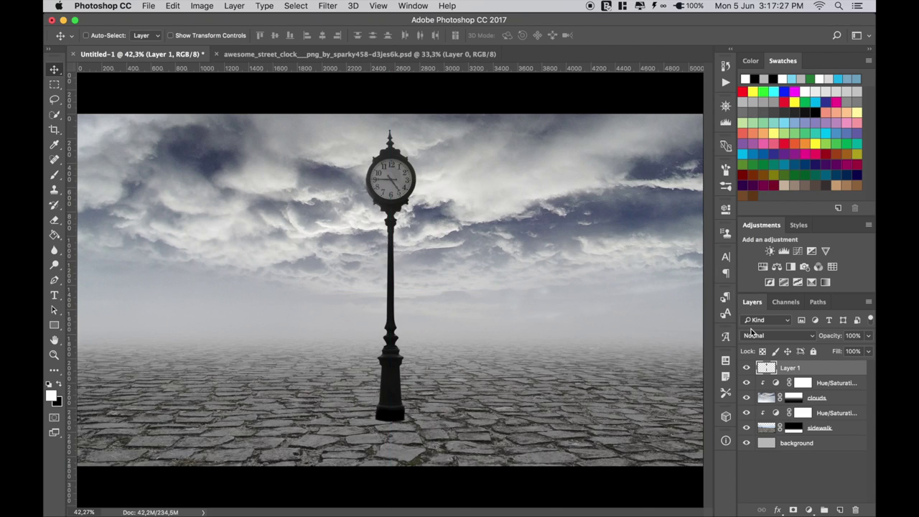
Step: Rename Layer 1 to 'clock 1' and make two duplicates of it
double_click(791, 366)
type("clock")
key("Return")
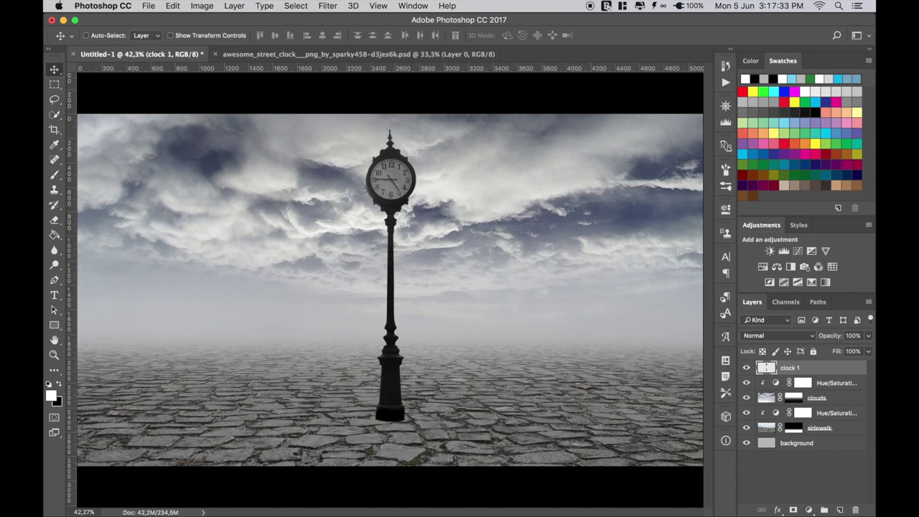
left_click_drag(766, 368, 842, 510)
left_click_drag(765, 367, 839, 509)
Step: Rename the two copies to 'clock 2' and 'clock 3'
double_click(805, 385)
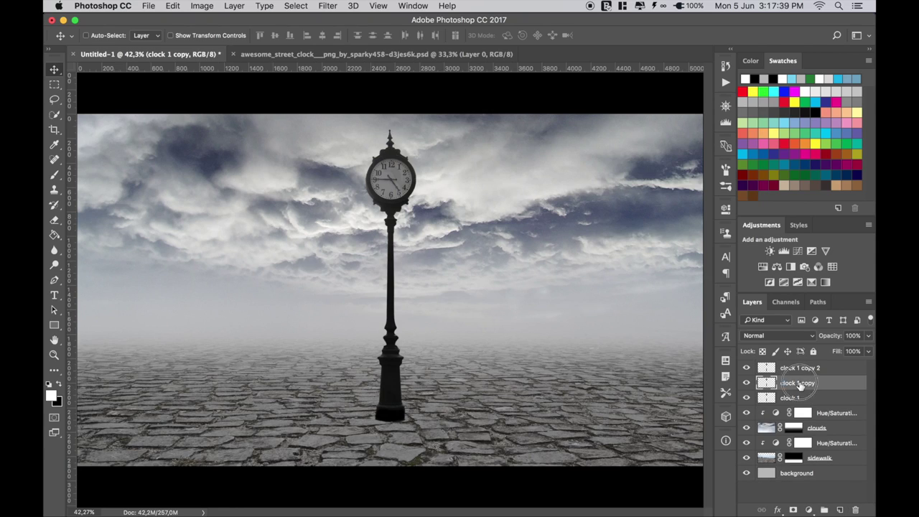
left_click_drag(795, 384, 829, 384)
type("2")
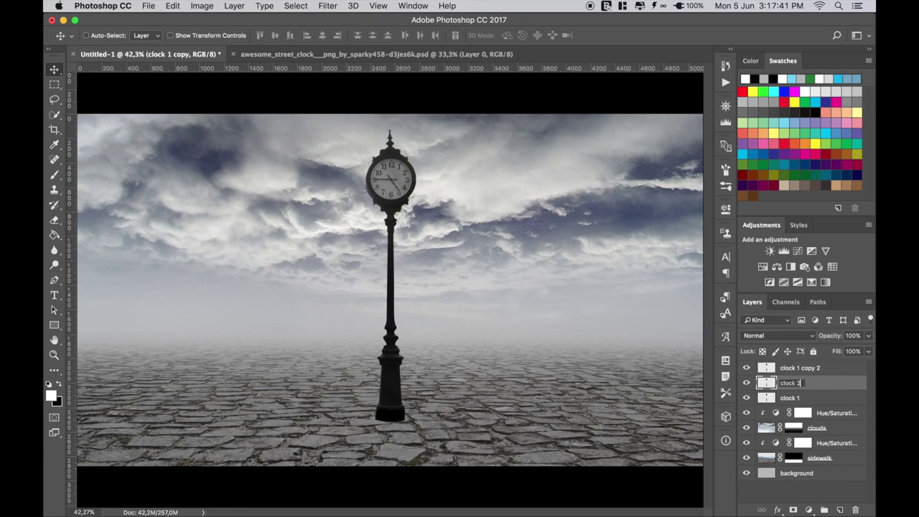
key("Return")
double_click(798, 368)
left_click_drag(800, 368, 825, 367)
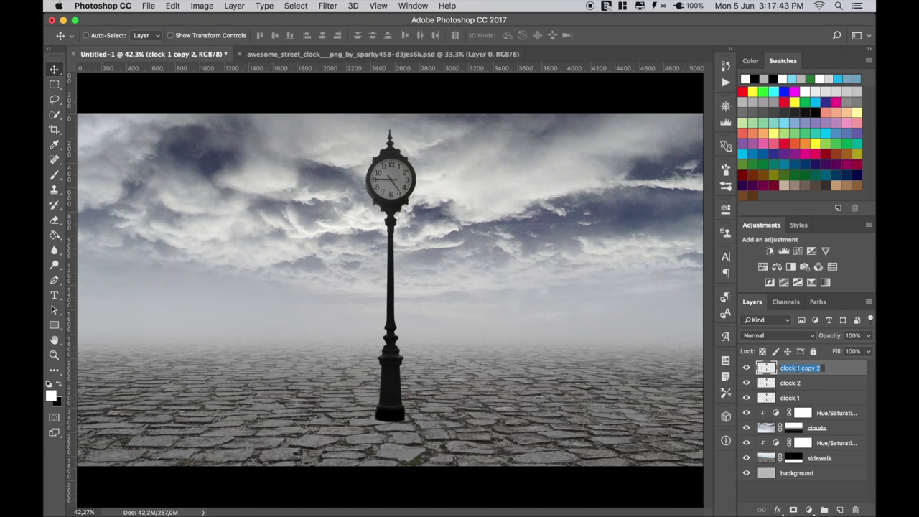
type("3")
key("Return")
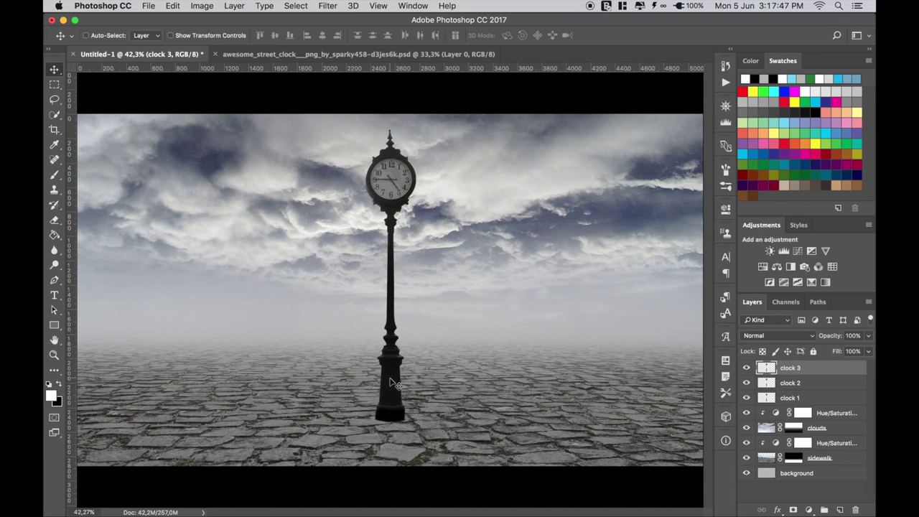
Step: Move clock 2 to the plaza's left side and clock 3 to its right, flanking clock 1
left_click(761, 385)
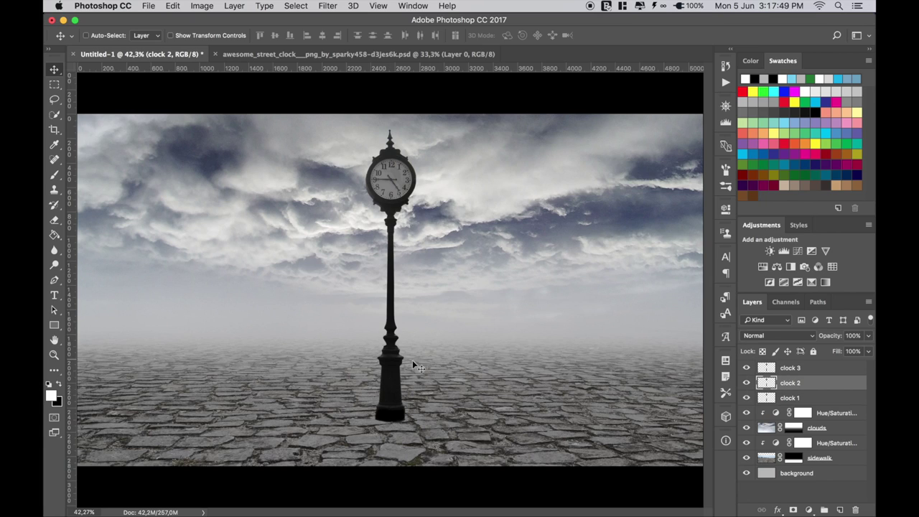
mouse_move(388, 369)
left_mouse_down()
mouse_move(170, 368)
mouse_move(184, 368)
left_mouse_up()
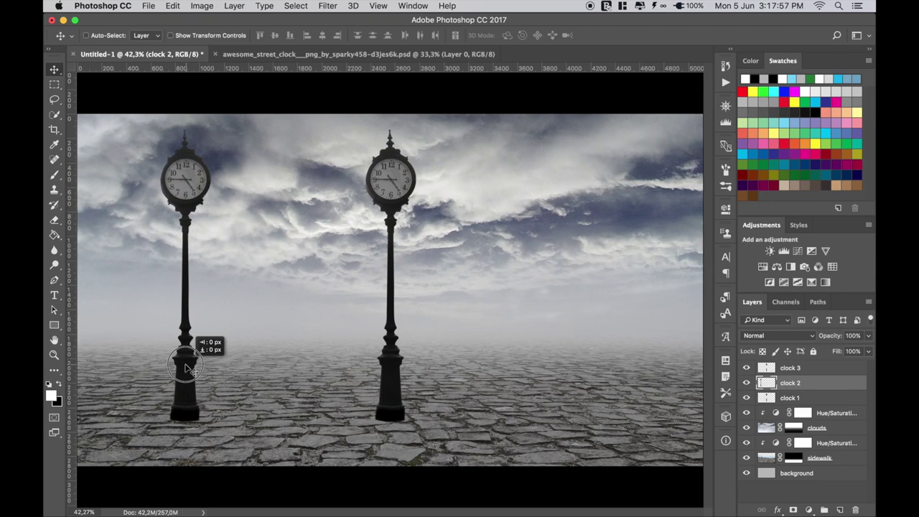
left_click(760, 372)
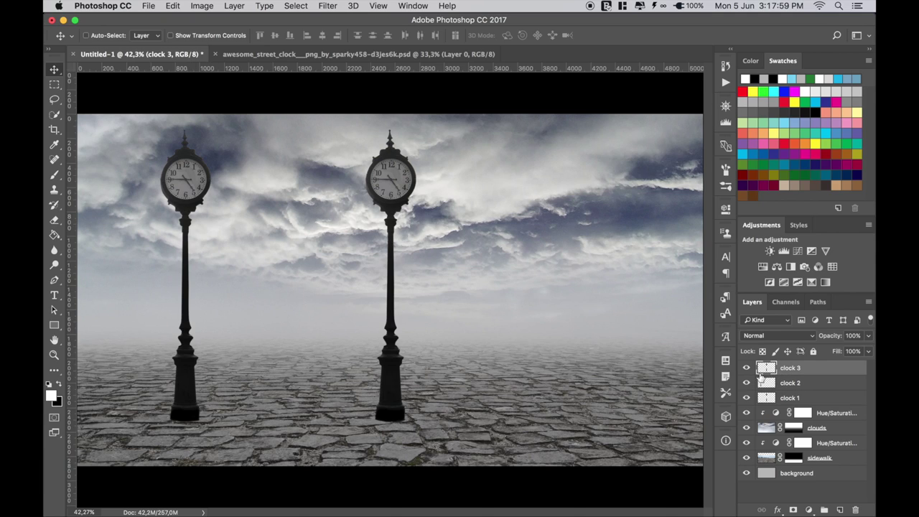
left_click_drag(388, 373, 617, 373)
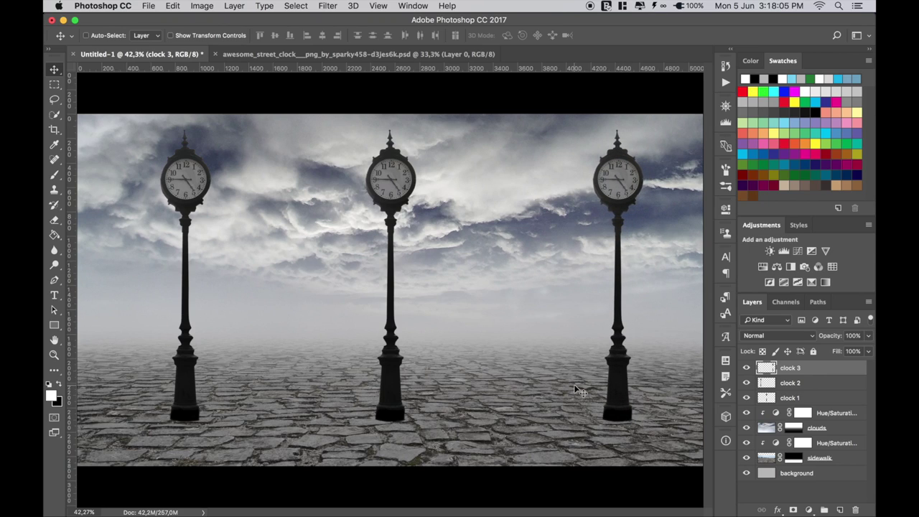
right_click(615, 381)
left_click(617, 384)
left_click_drag(617, 384, 622, 381)
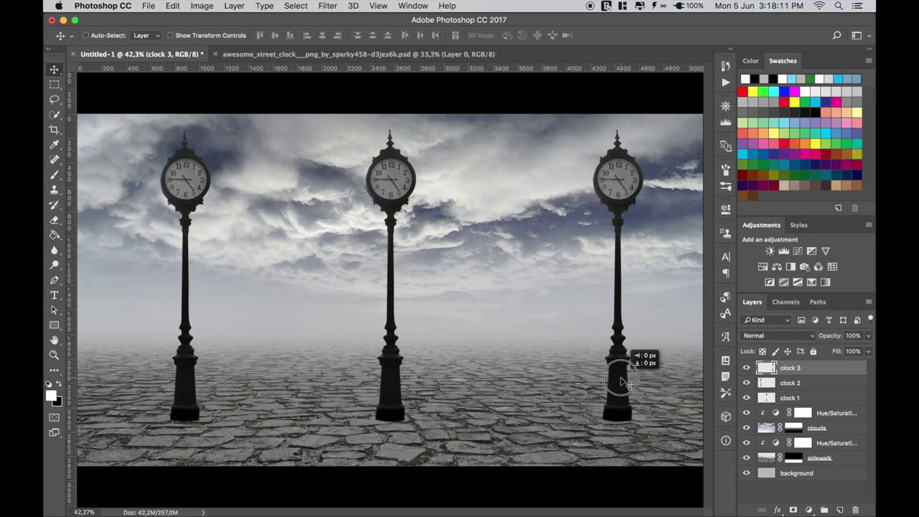
left_click(178, 359)
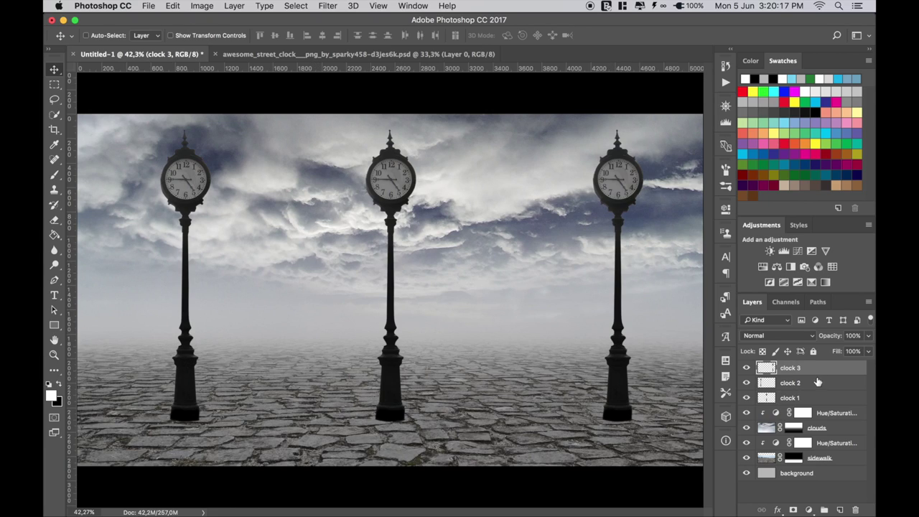
left_click(817, 385, "shift")
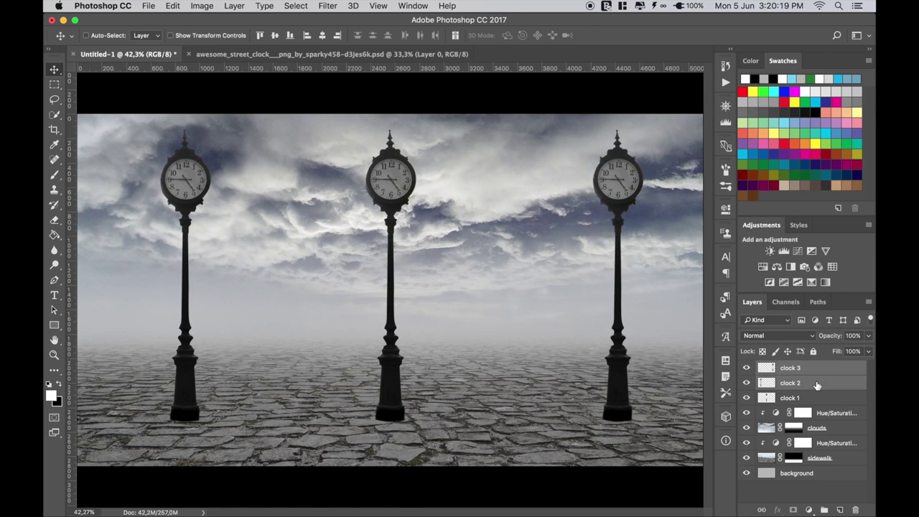
Step: Duplicate clocks 2 and 3, stack the copies beneath clock 1, and scale them down
key("ctrl+j")
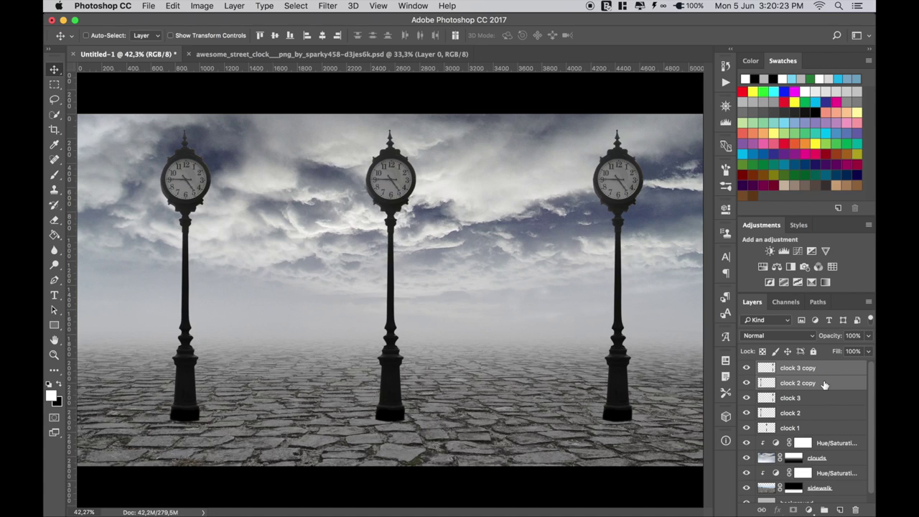
left_click_drag(824, 384, 821, 439)
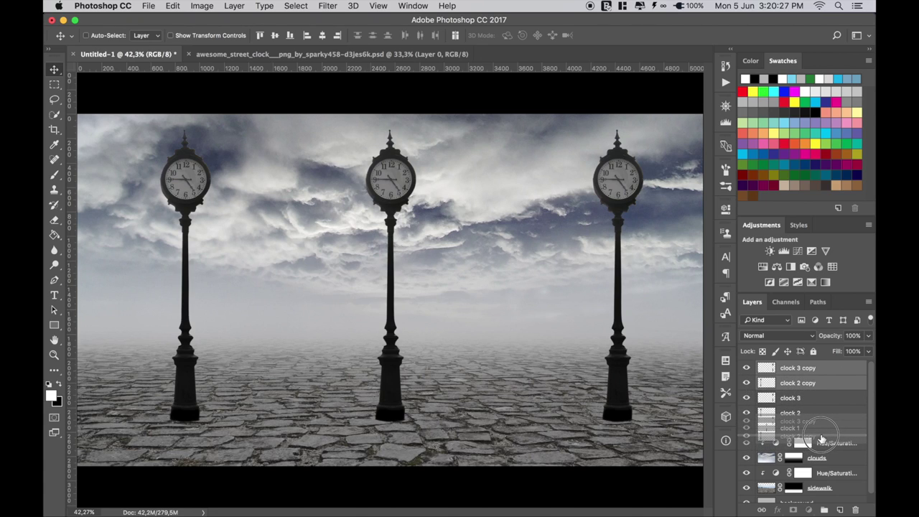
left_click_drag(821, 439, 820, 427)
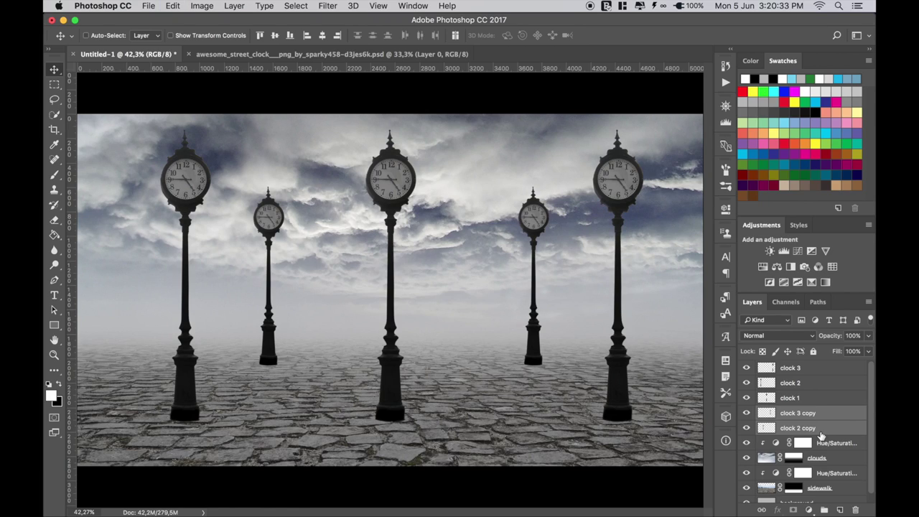
key("super+t")
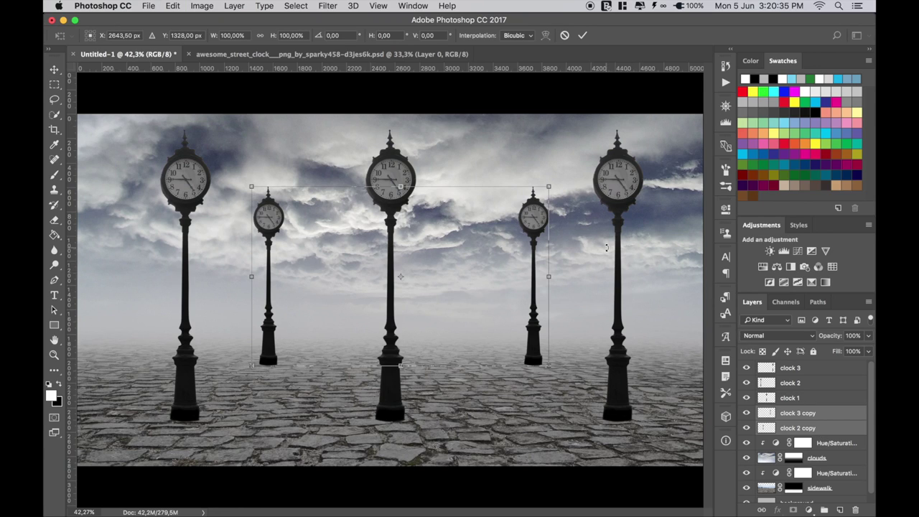
left_click_drag(485, 293, 477, 290)
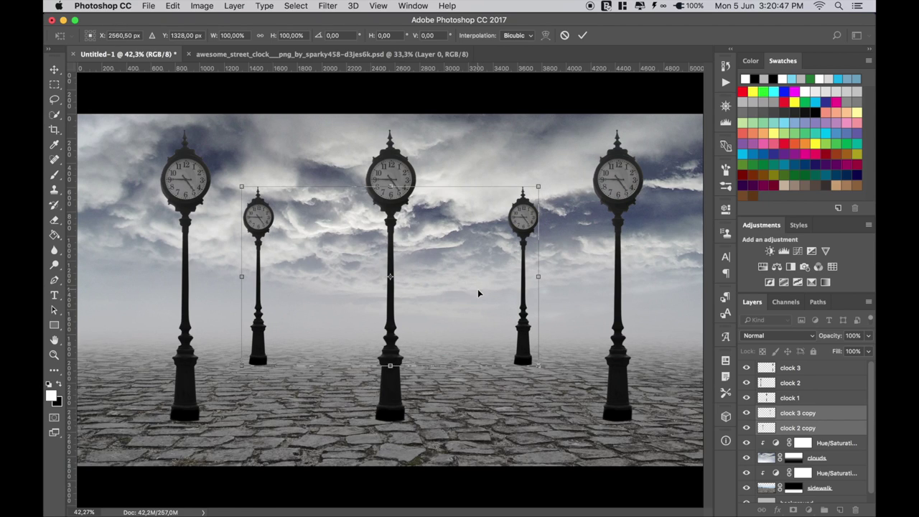
left_click(582, 35)
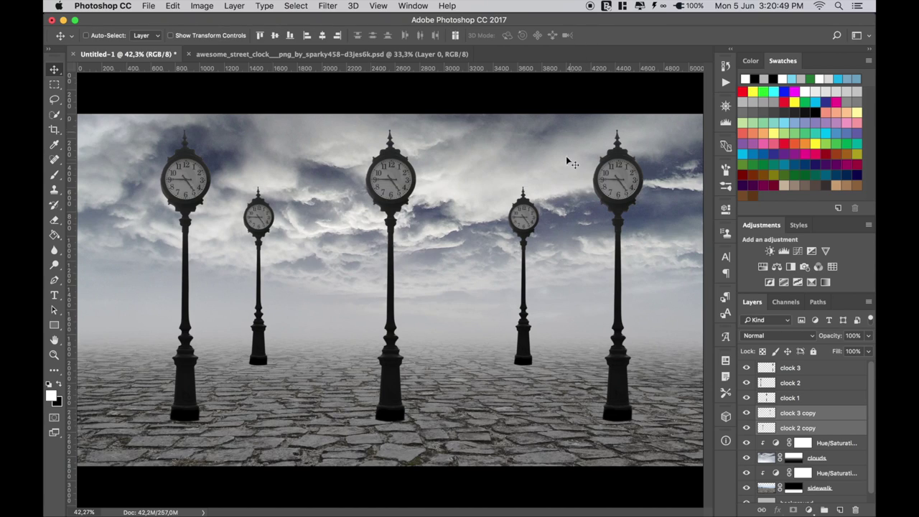
double_click(799, 414)
type("clock")
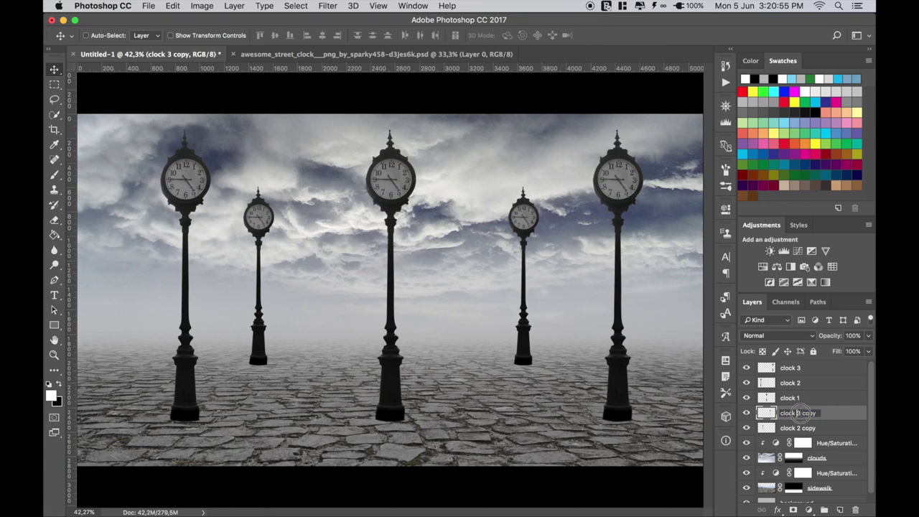
type(" 4")
key("Return")
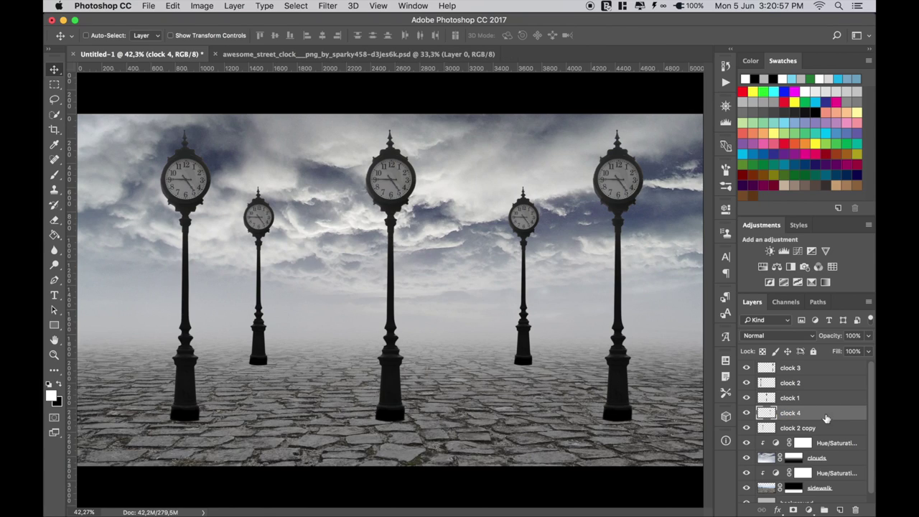
double_click(799, 429)
left_click_drag(796, 429, 825, 428)
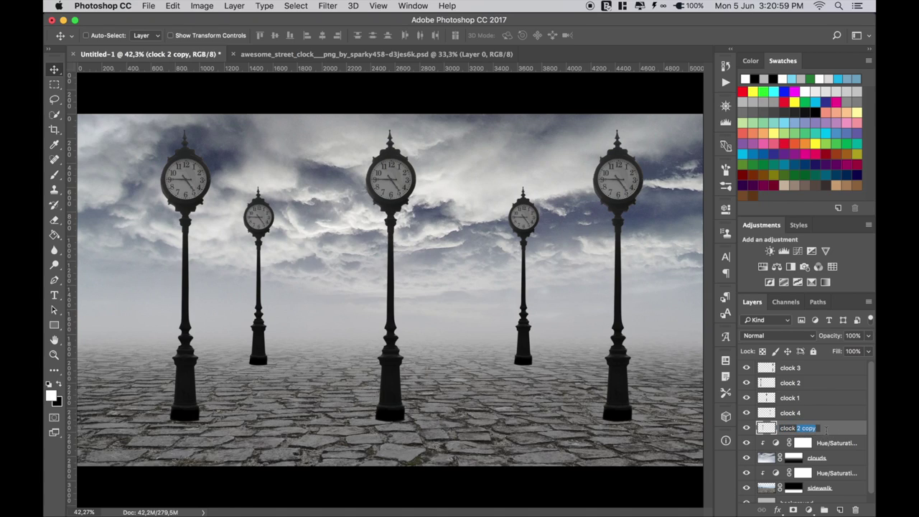
type("5")
key("Return")
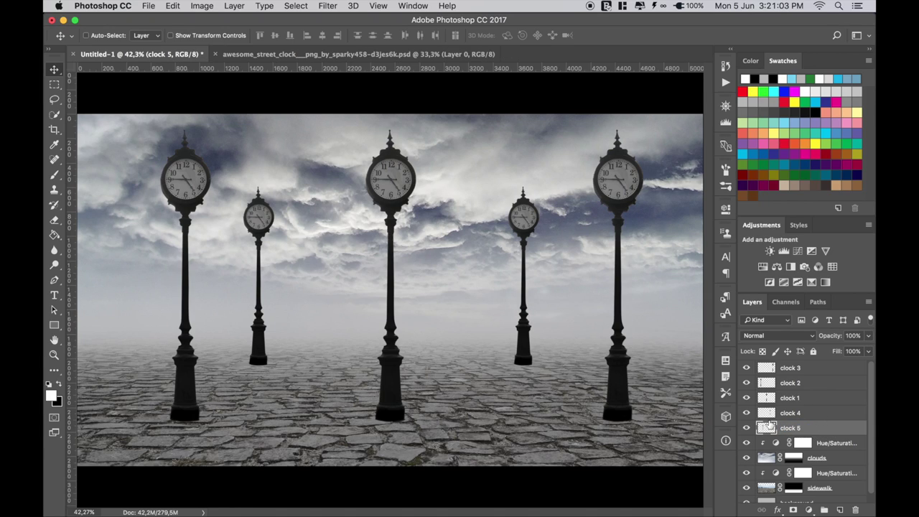
left_click(789, 369)
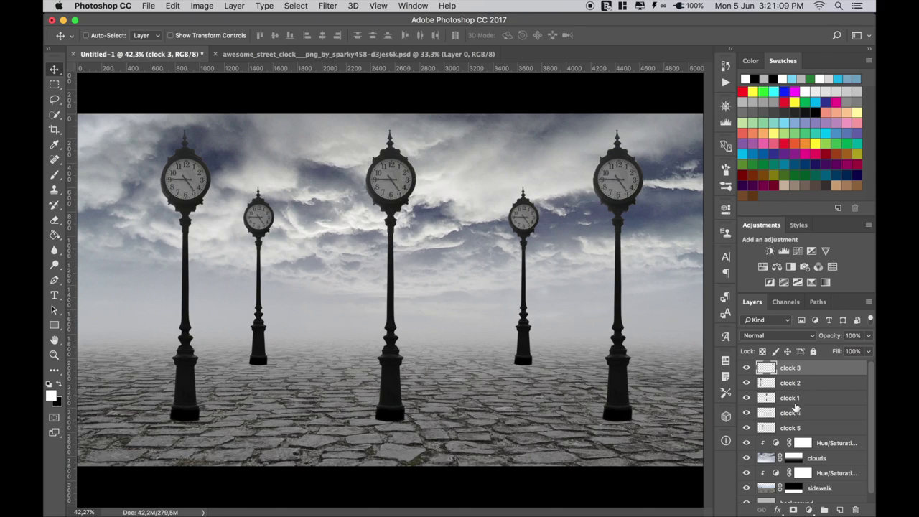
Step: Add a layer mask to clock 1 and set the Brush tool to 19% Flow
left_click(801, 398)
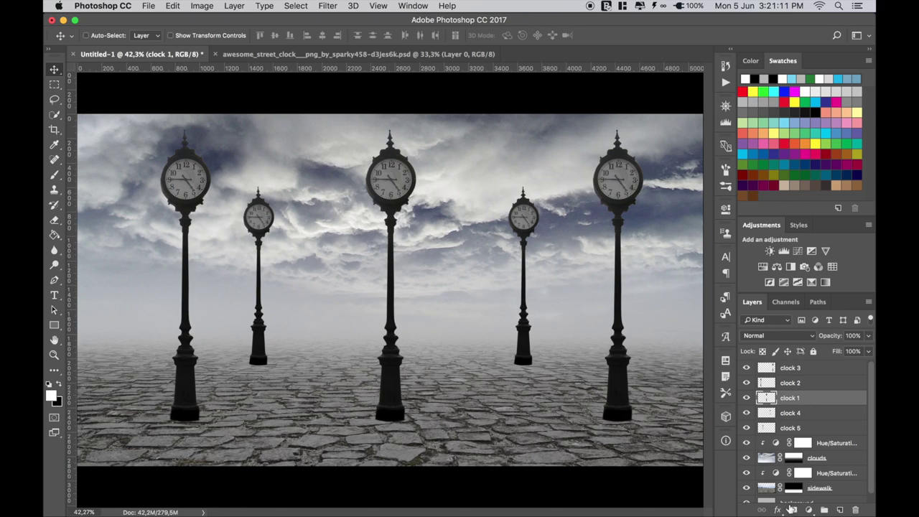
left_click(793, 510)
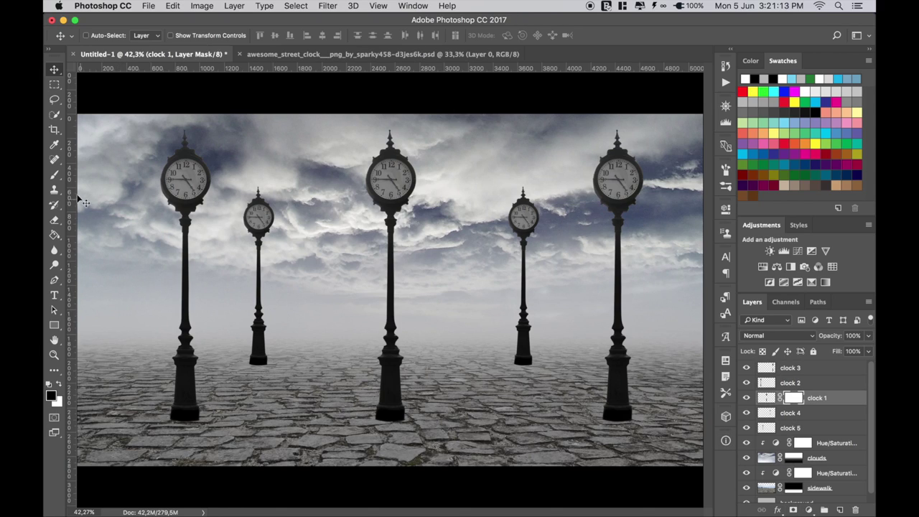
left_click(56, 176)
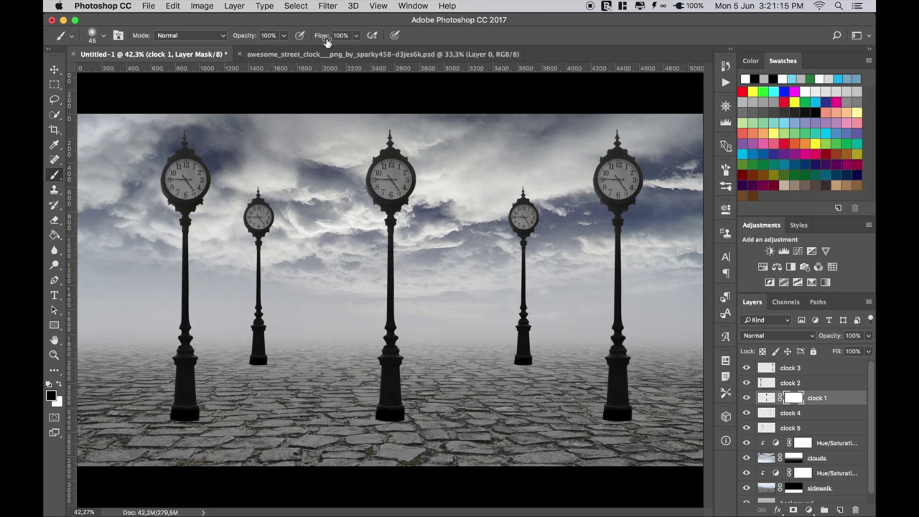
left_click_drag(321, 35, 273, 37)
Step: Mask clocks 2 and 3 and fade the left and right clock bases into the pavement
left_click(811, 385)
left_click(792, 509)
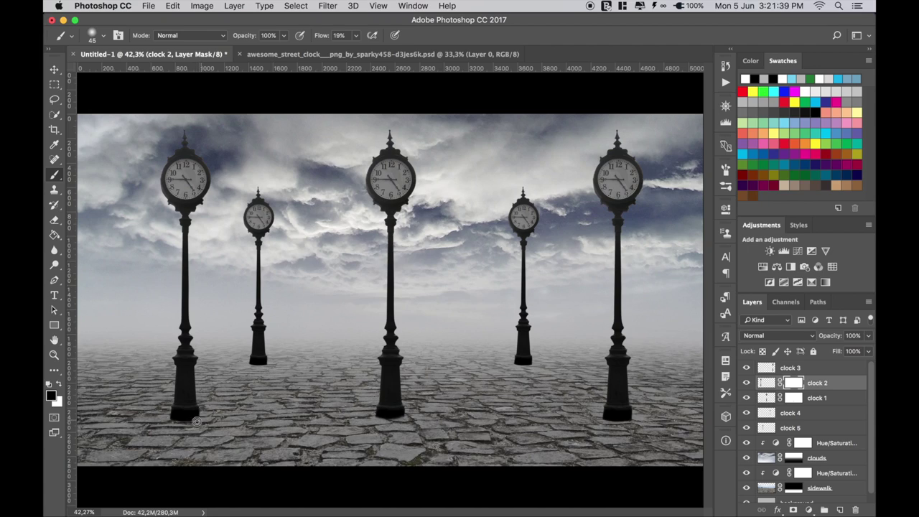
left_click_drag(168, 422, 177, 422)
left_click_drag(795, 388, 794, 369)
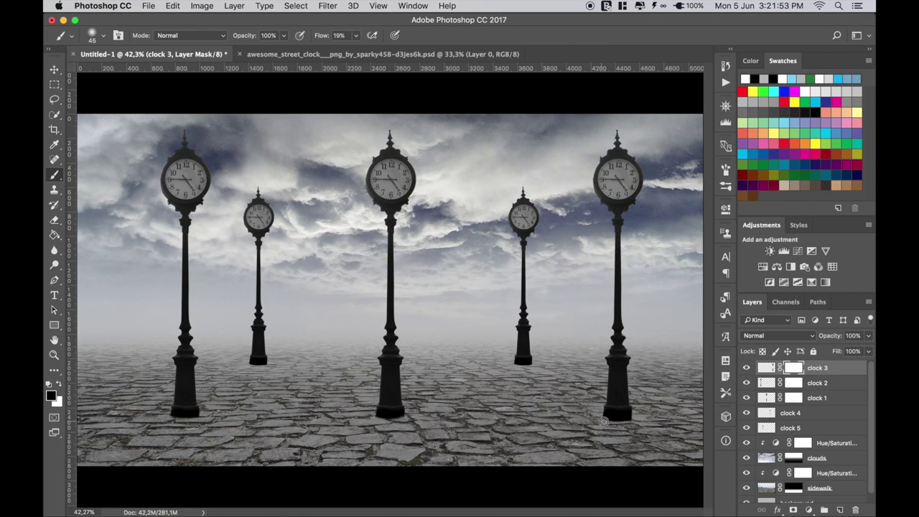
left_click_drag(628, 422, 621, 422)
left_click(804, 414)
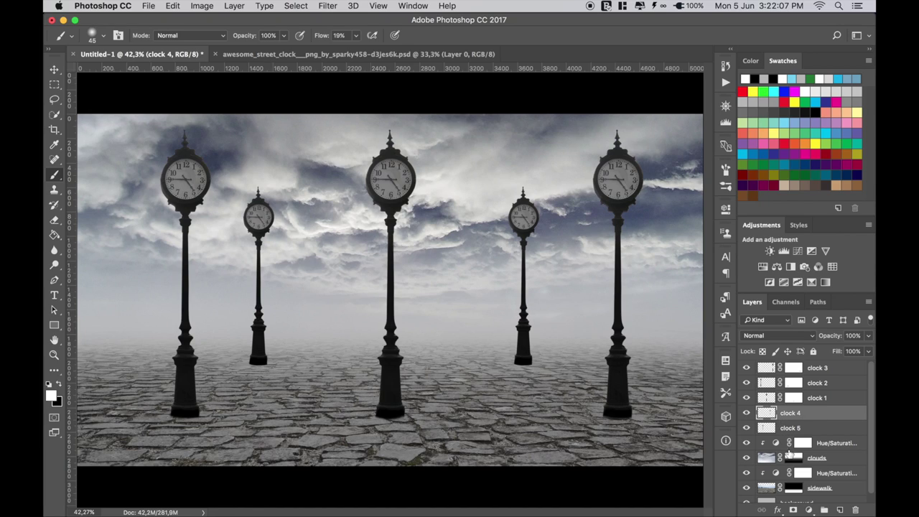
Step: Mask clocks 4 and 5 and softly brush both small clocks' bases into the ground
left_click(792, 510)
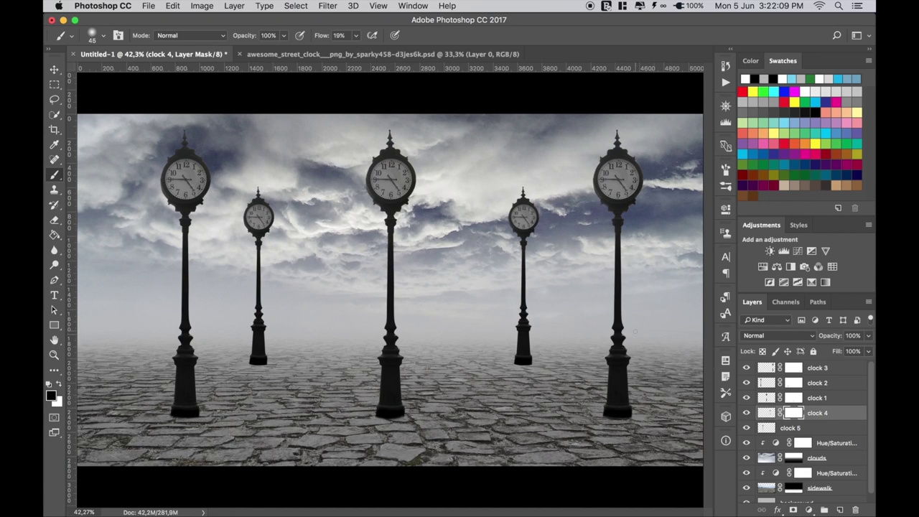
mouse_move(517, 365)
left_mouse_down()
mouse_move(529, 364)
mouse_move(512, 364)
left_mouse_up()
left_click_drag(528, 364, 513, 363)
left_click(803, 429)
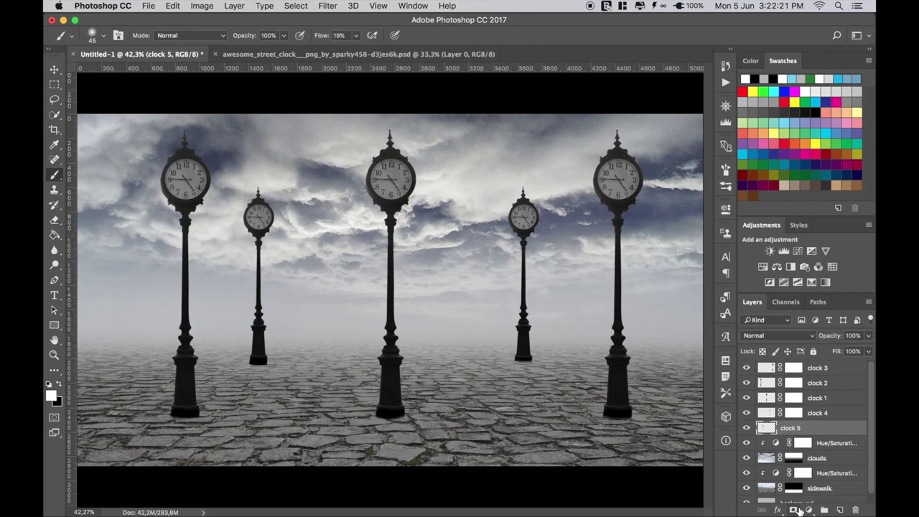
left_click(793, 510)
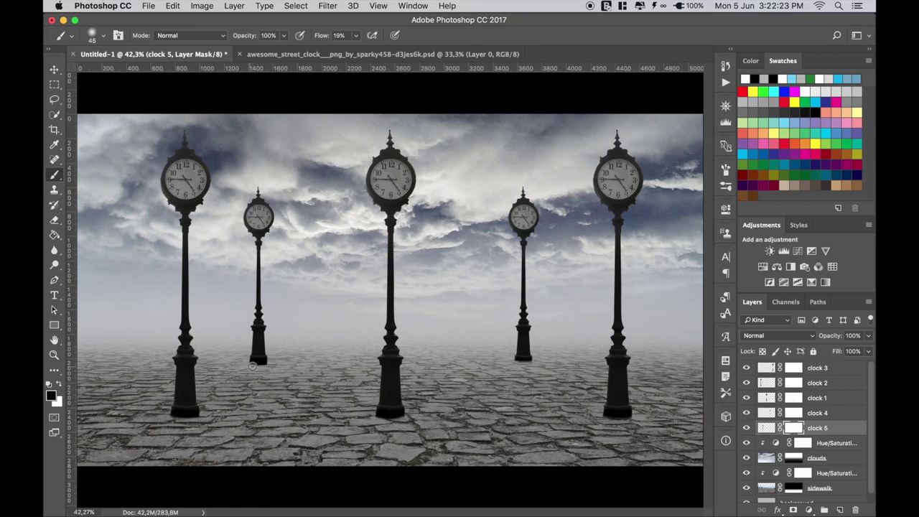
left_click_drag(253, 366, 264, 365)
left_click(54, 70)
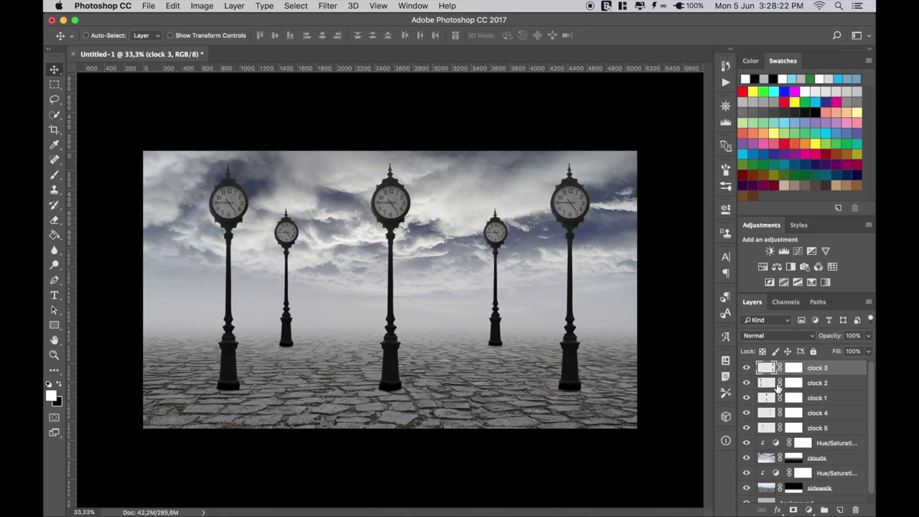
Step: Add a drop shadow to clock 1 and convert it into a separate layer
left_click(766, 399)
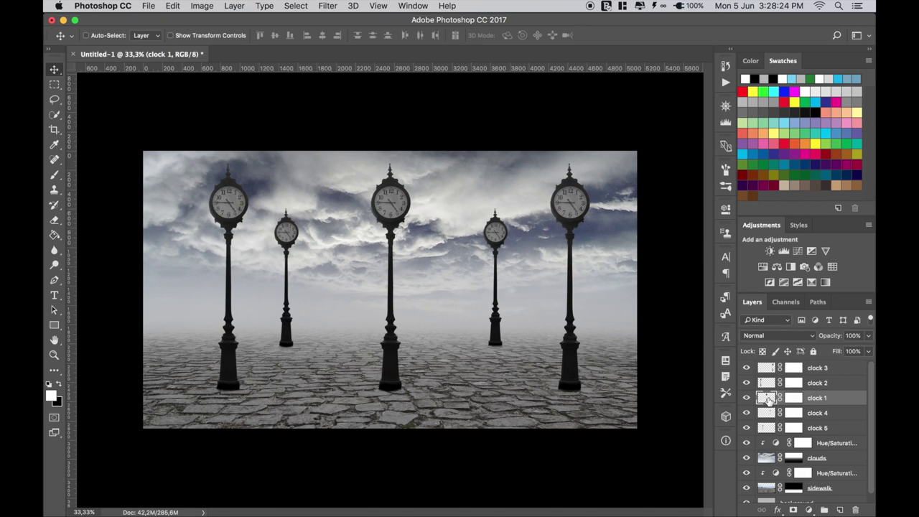
double_click(767, 399)
left_click(459, 298)
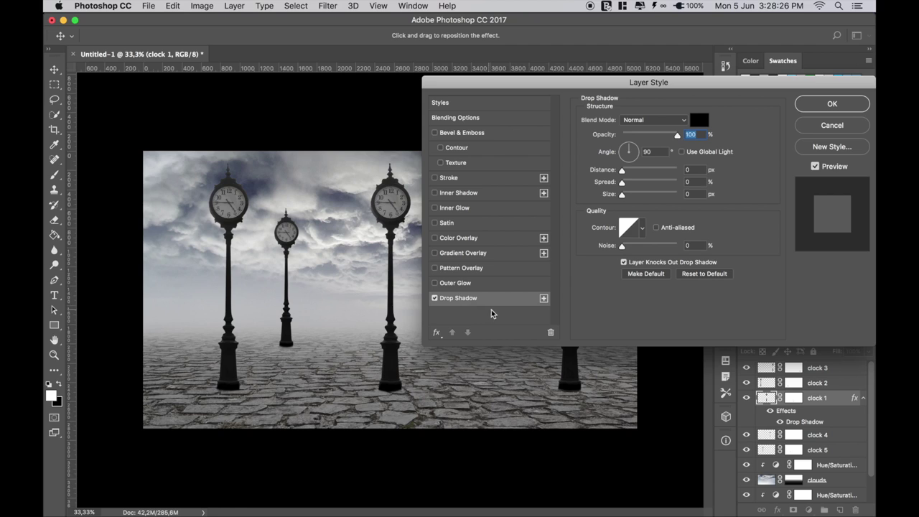
left_click(837, 104)
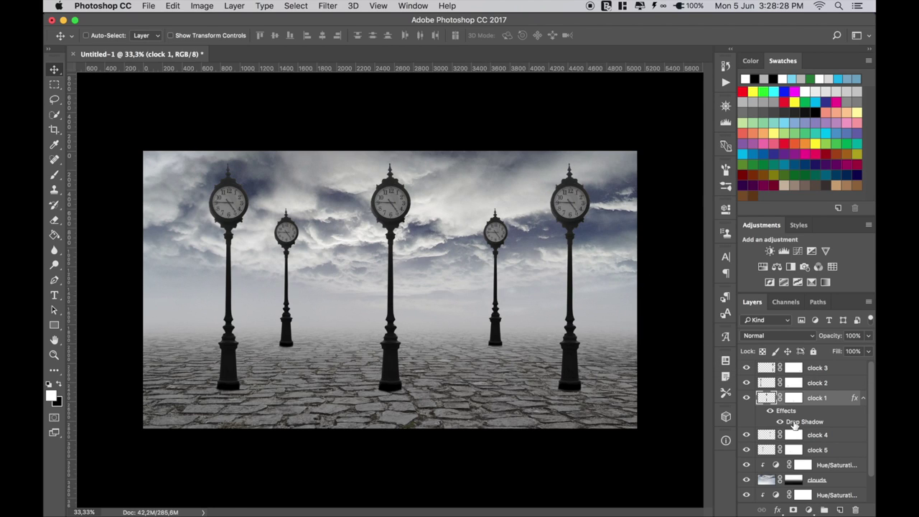
right_click(796, 424)
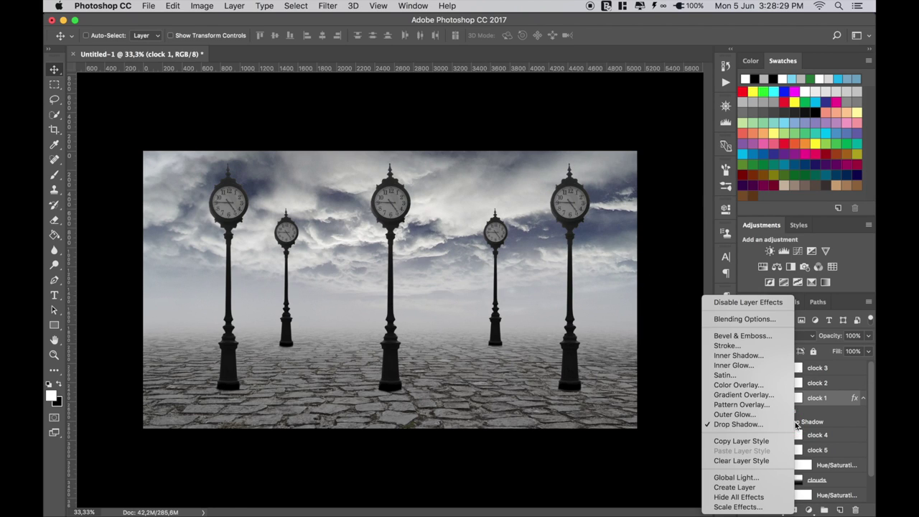
left_click(763, 488)
left_click(547, 191)
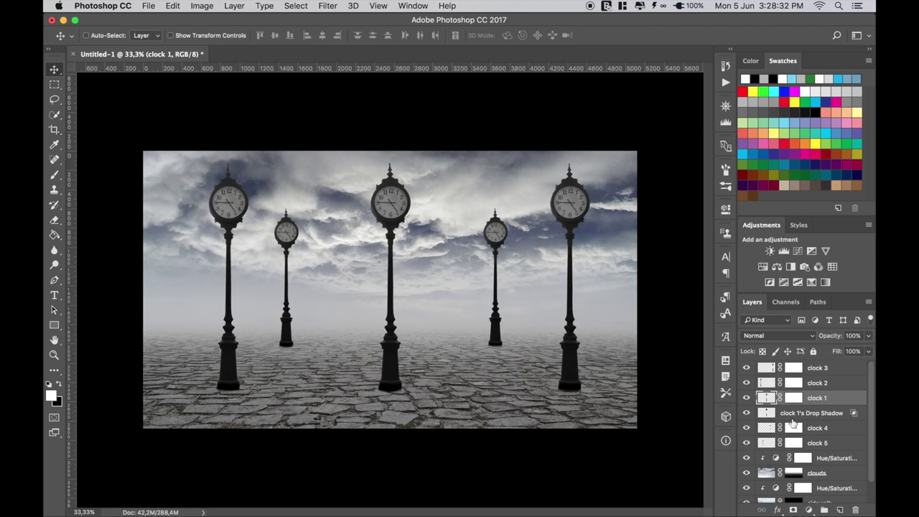
Step: Flip and squash clock 1's shadow layer beneath the centre clock as a reflection
key("ctrl+t")
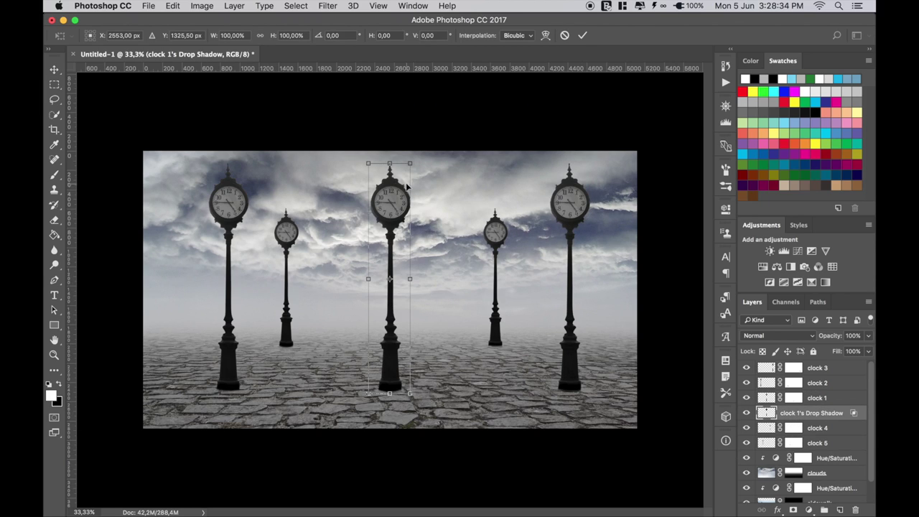
mouse_move(389, 159)
left_mouse_down()
mouse_move(407, 422)
mouse_move(402, 493)
left_mouse_up()
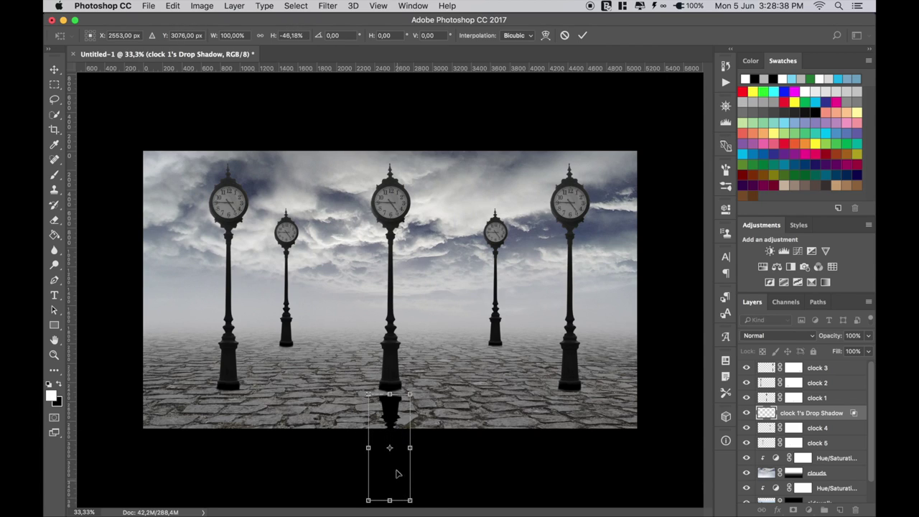
left_click_drag(390, 423, 390, 402)
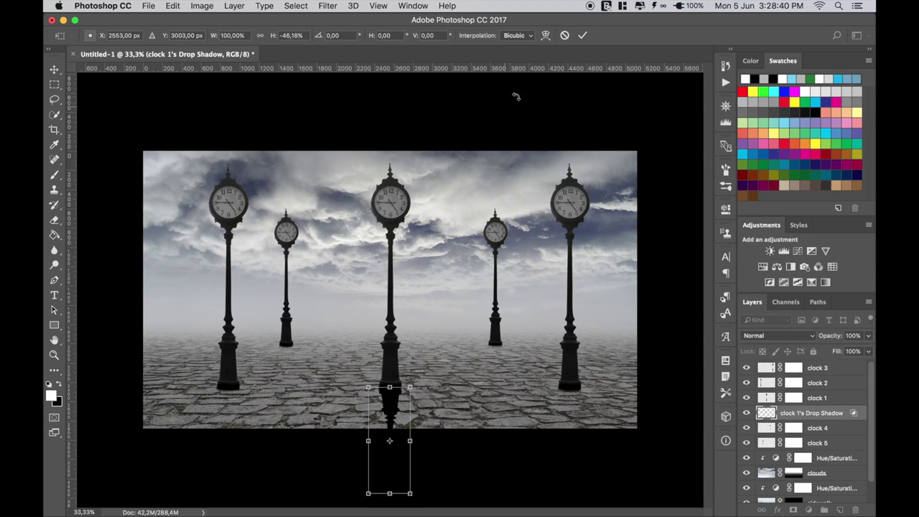
left_click(582, 35)
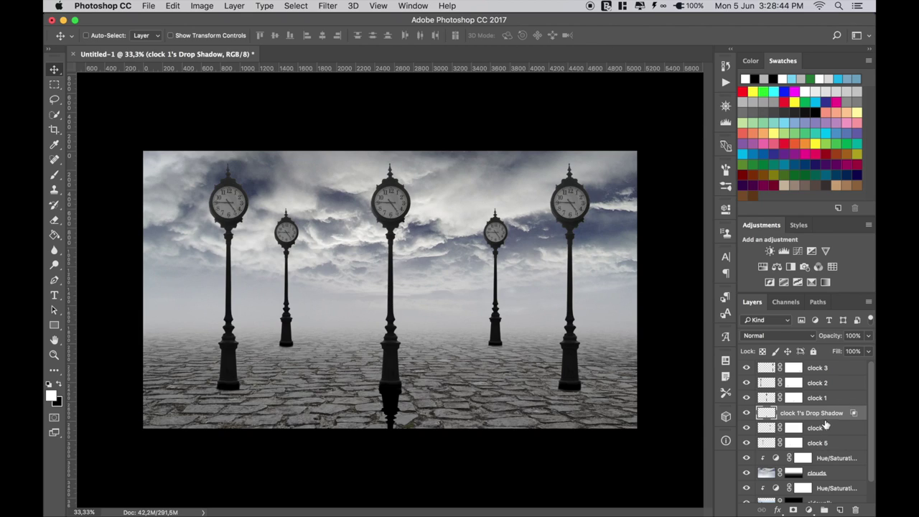
left_click(770, 383)
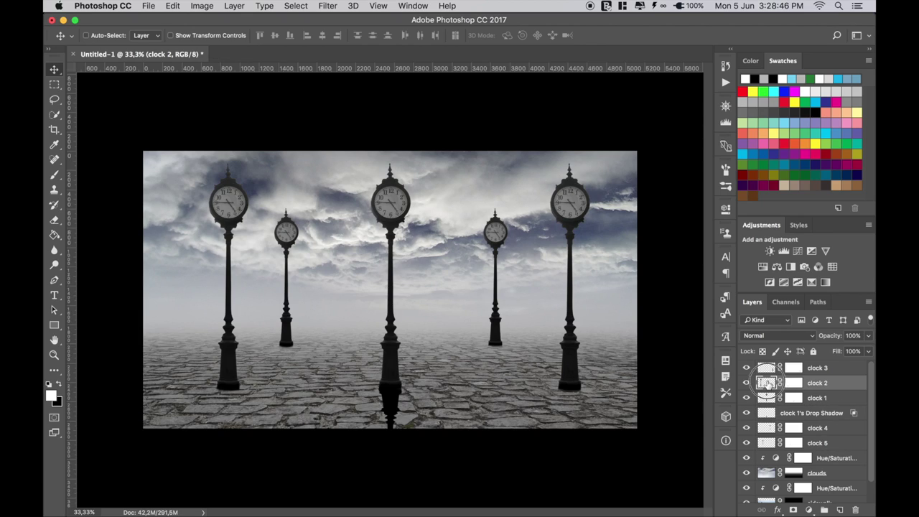
Step: Give clock 2 a drop shadow and split it into its own layer
double_click(767, 382)
left_click(457, 297)
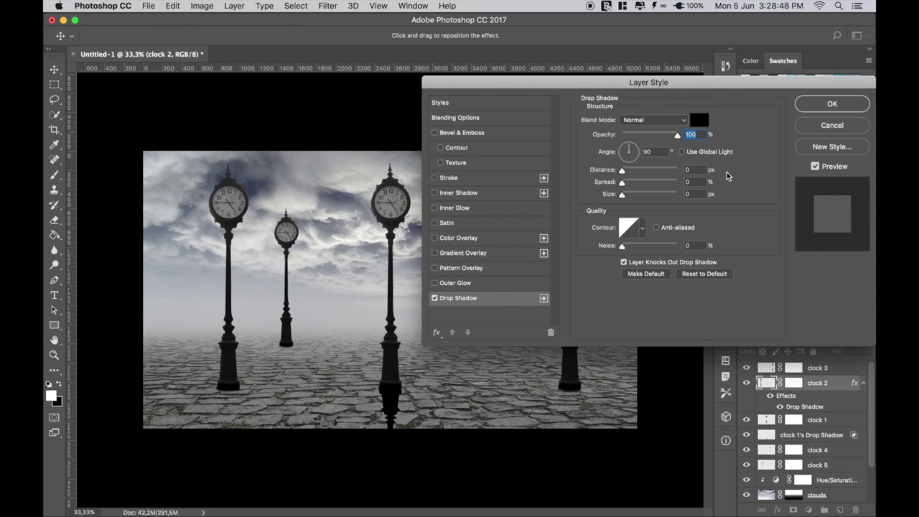
left_click(832, 104)
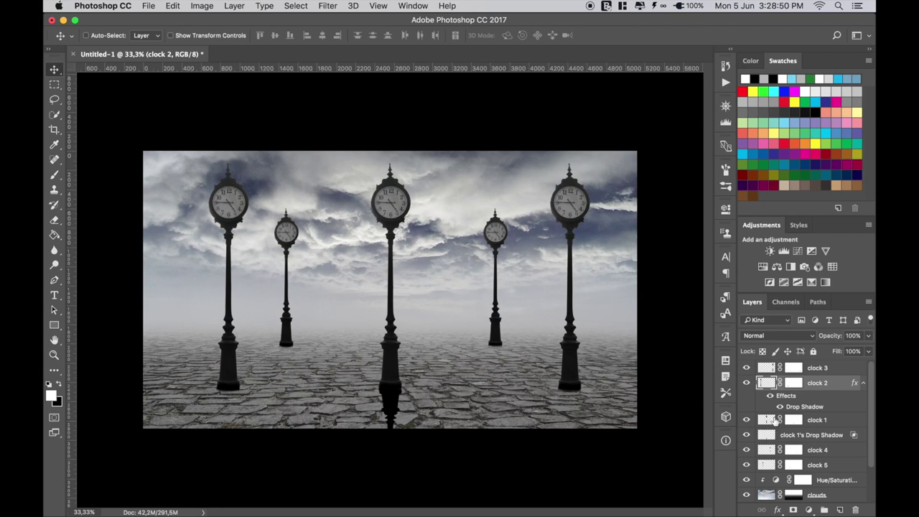
right_click(797, 408)
left_click(739, 487)
left_click(547, 193)
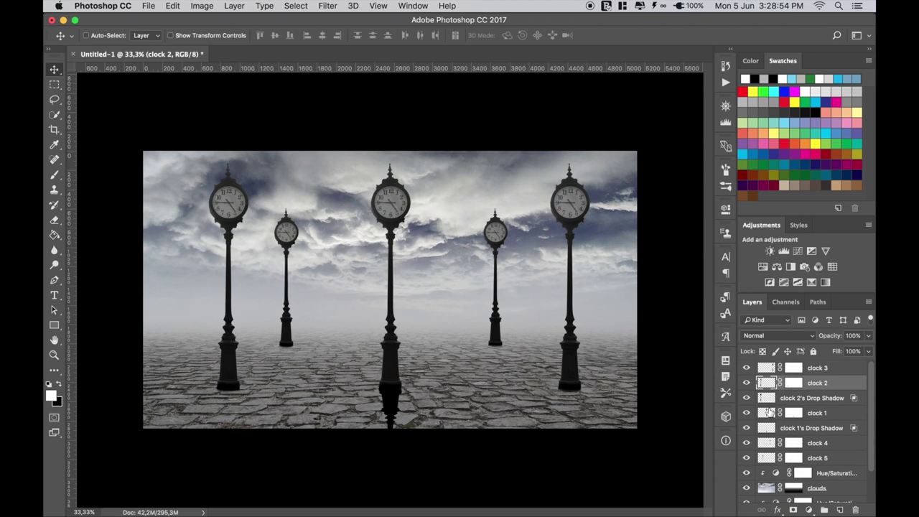
Step: Flip clock 2's shadow layer under the left clock, tilt it slightly, and nudge it right
left_click(770, 399)
key("ctrl+t")
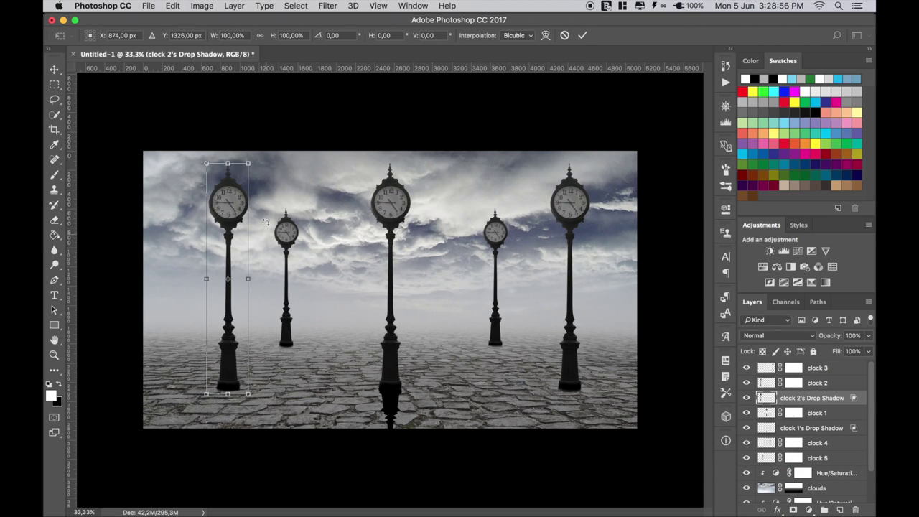
left_click_drag(227, 163, 206, 495)
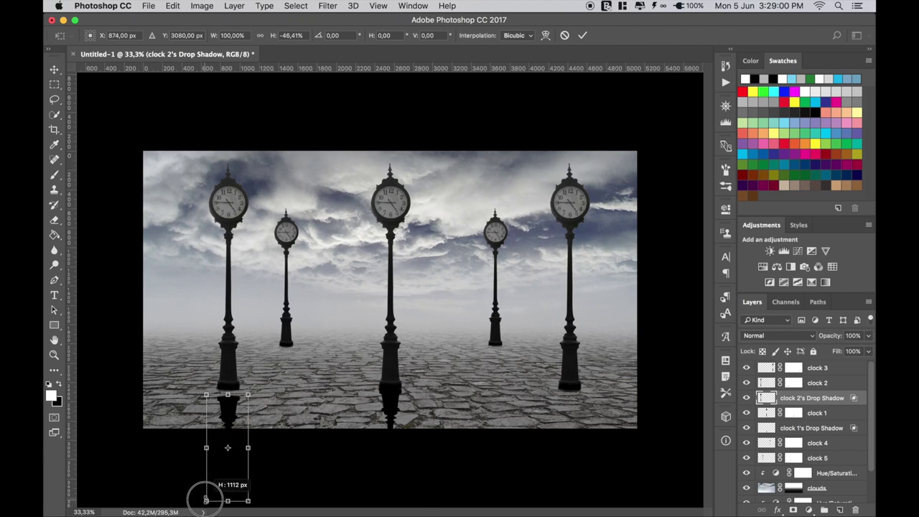
left_click_drag(227, 423, 231, 407)
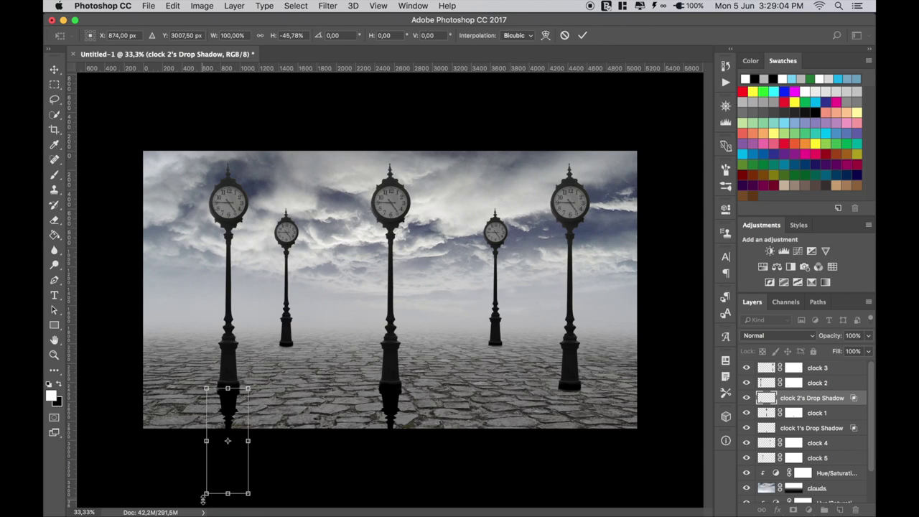
left_click(248, 500)
left_click_drag(249, 500, 255, 499)
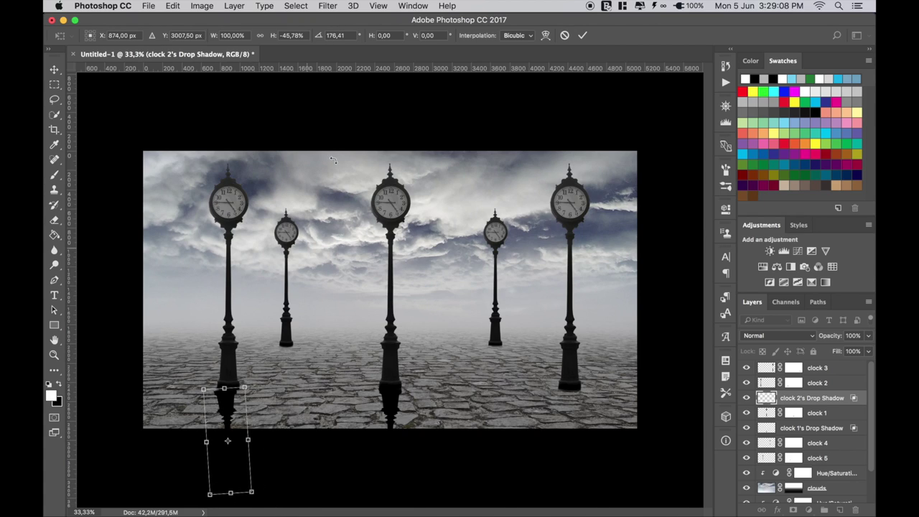
left_click(582, 35)
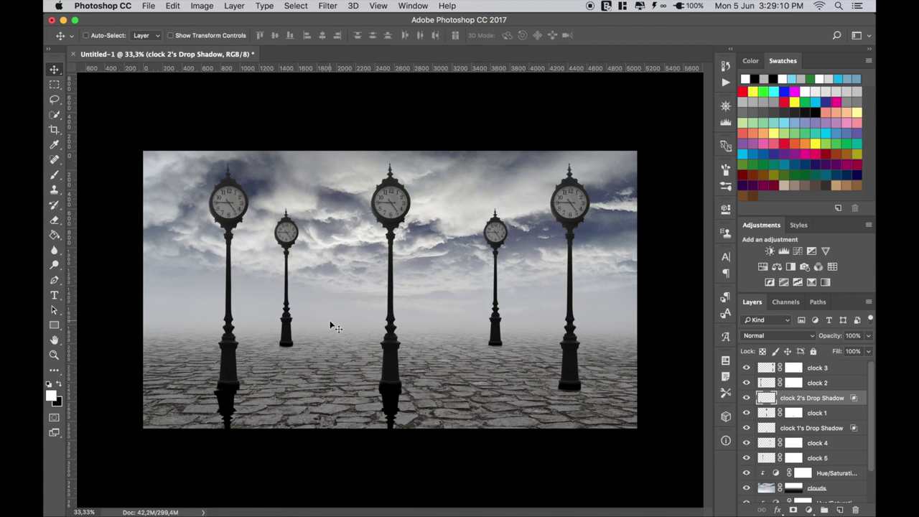
key("shift+Right")
key("shift+Right")
key("shift+Right")
key("shift+Right")
Step: Add a drop shadow to clock 3 and separate it into its own layer
left_click(766, 370)
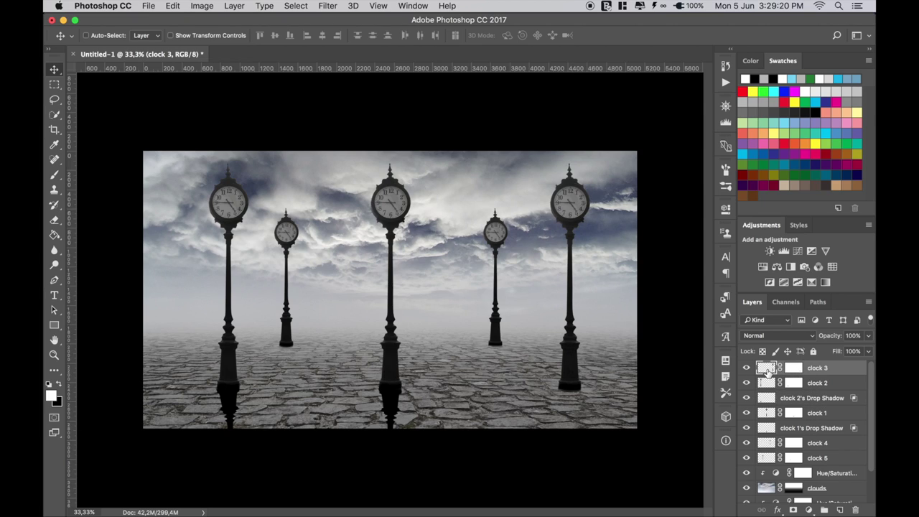
double_click(767, 370)
left_click(449, 299)
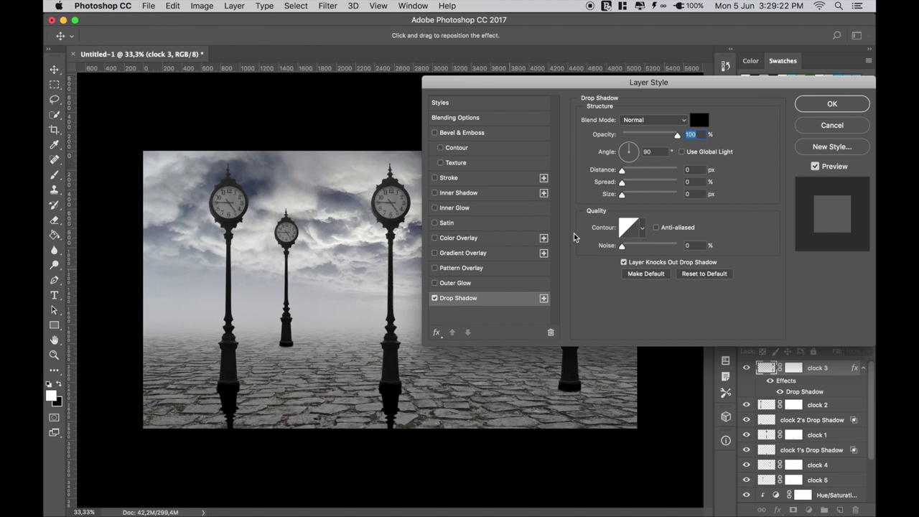
left_click(827, 105)
right_click(808, 388)
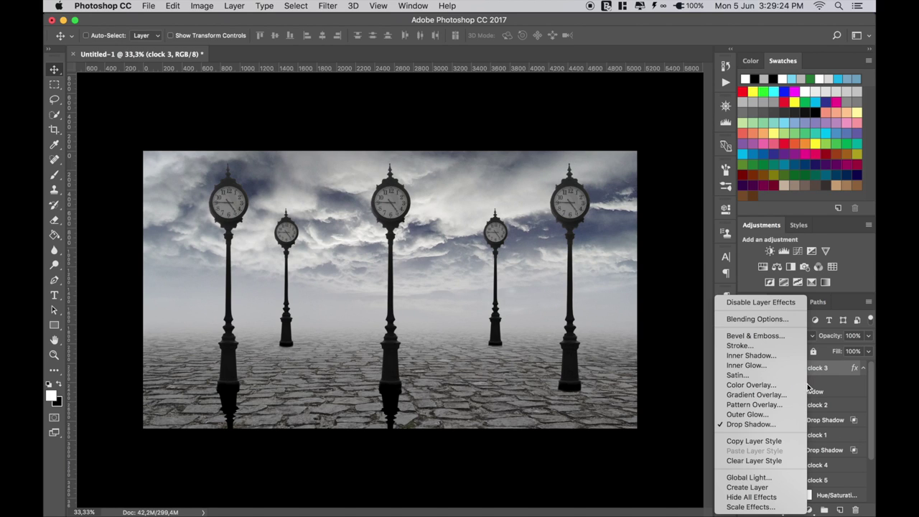
left_click(750, 487)
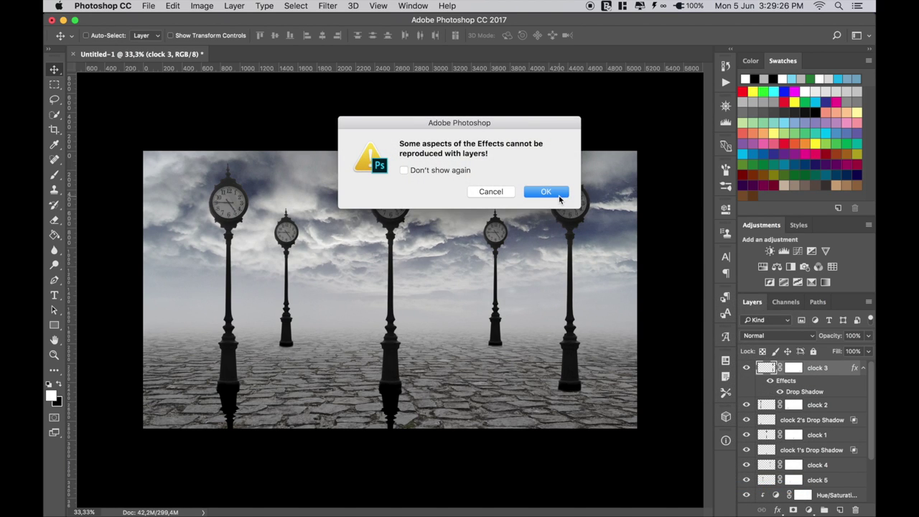
left_click(545, 192)
Step: Flip clock 3's shadow under the right clock, raise it, tilt it about 3 degrees, and nudge it left
left_click(773, 382)
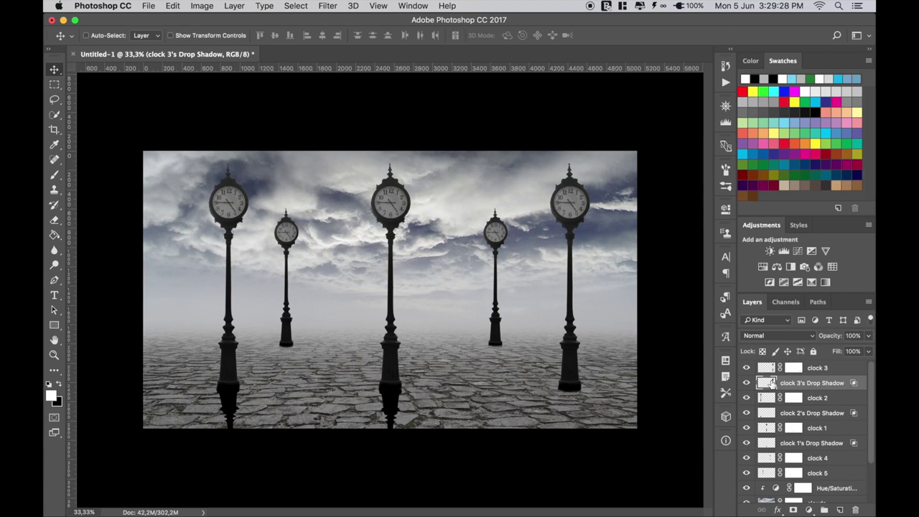
key("ctrl+t")
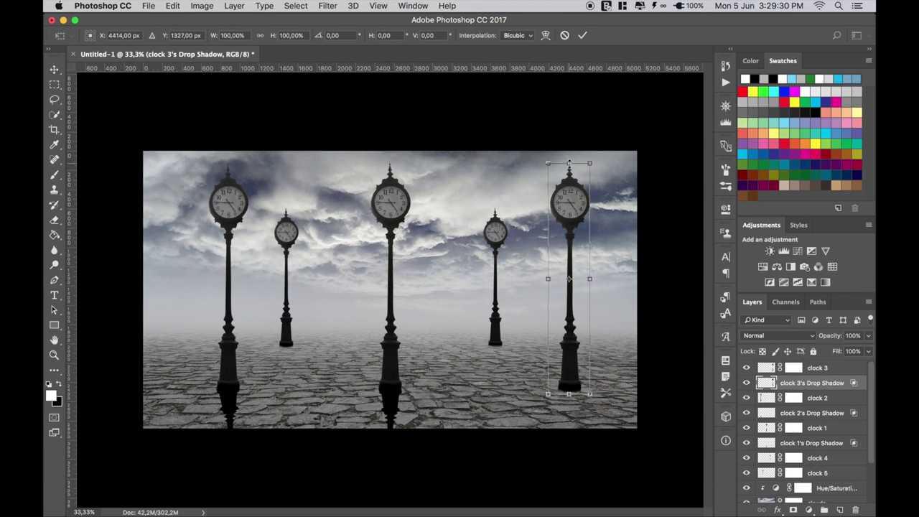
left_click_drag(568, 164, 580, 502)
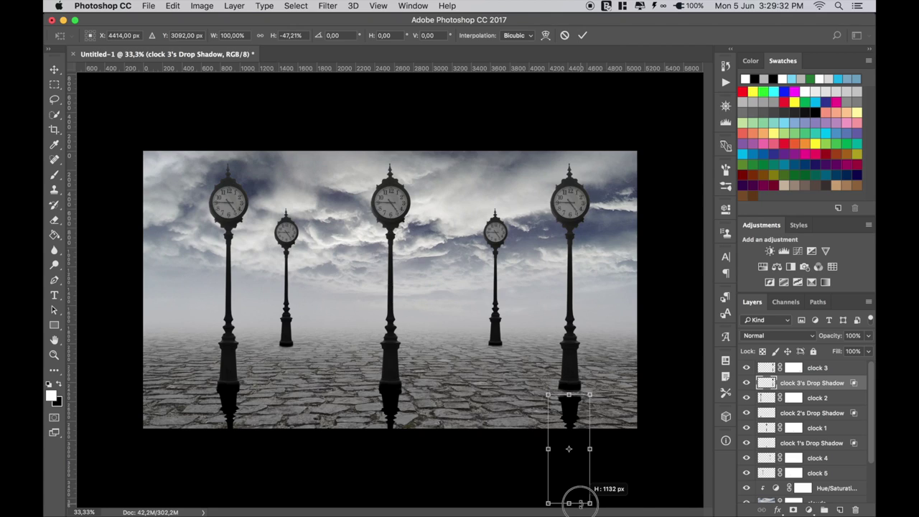
left_click(582, 35)
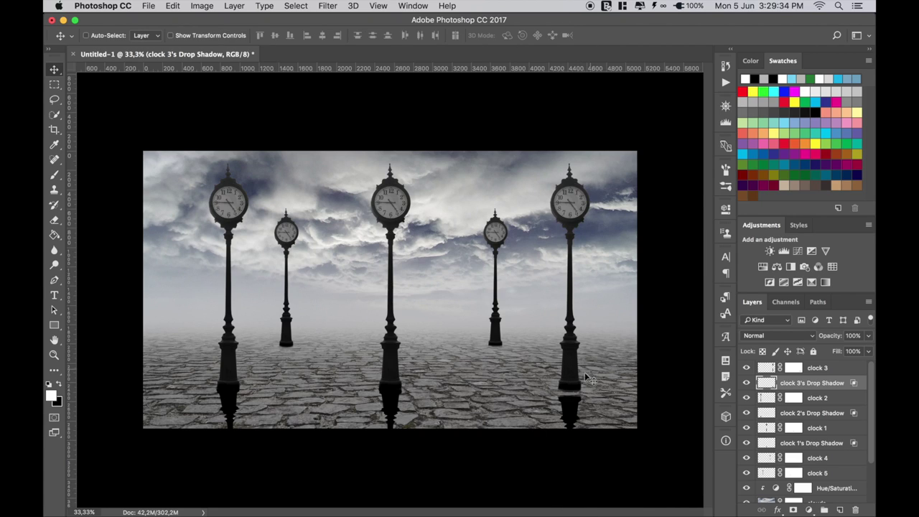
left_click_drag(574, 412, 571, 396)
key("ctrl+t")
left_click_drag(603, 501, 607, 506)
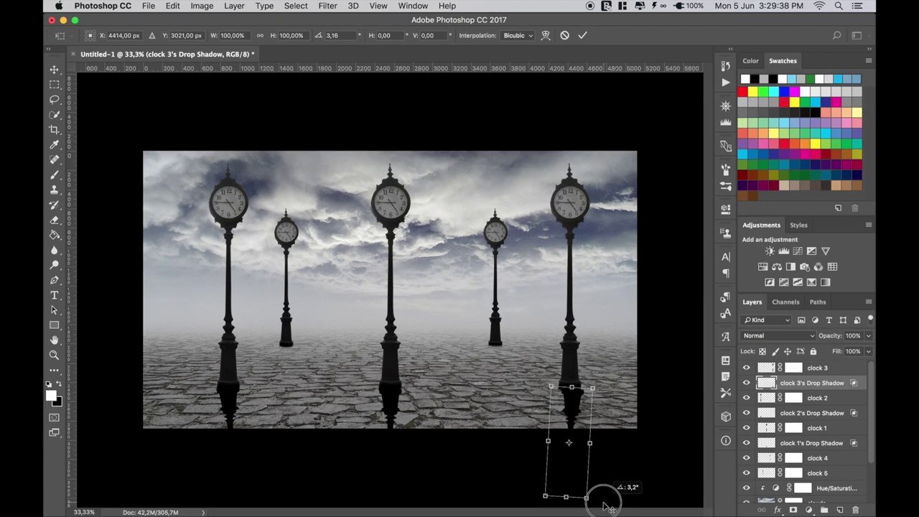
left_click(582, 35)
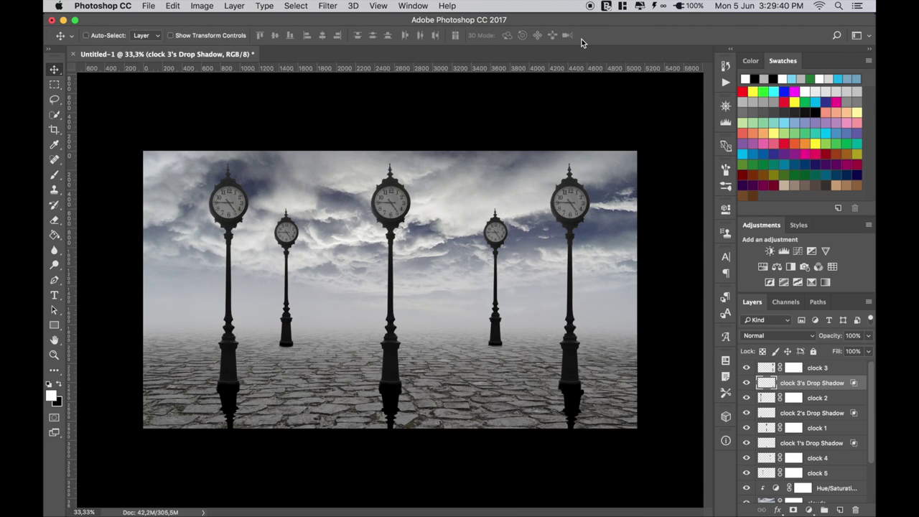
key("Left")
key("Left")
key("Left")
key("Left")
Step: Add a drop shadow to clock 4 and split it into its own layer
left_click(769, 458)
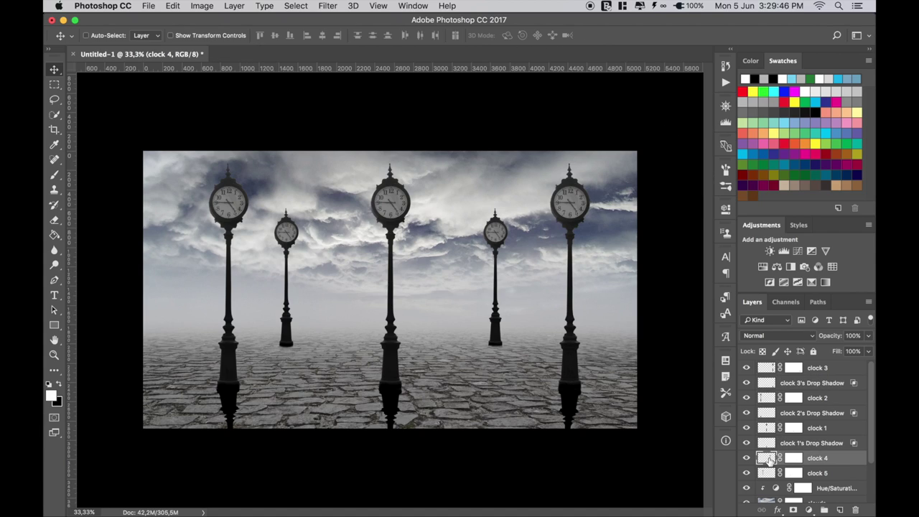
double_click(768, 459)
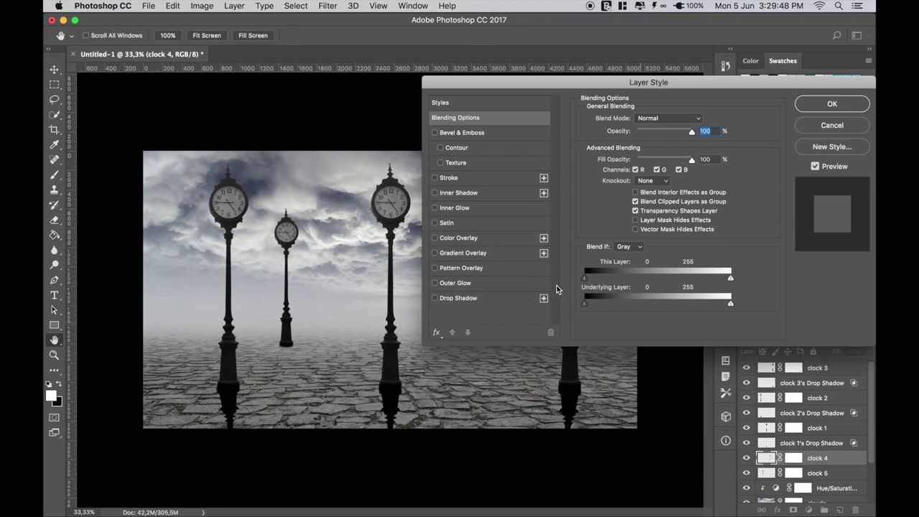
left_click(461, 299)
left_click(826, 104)
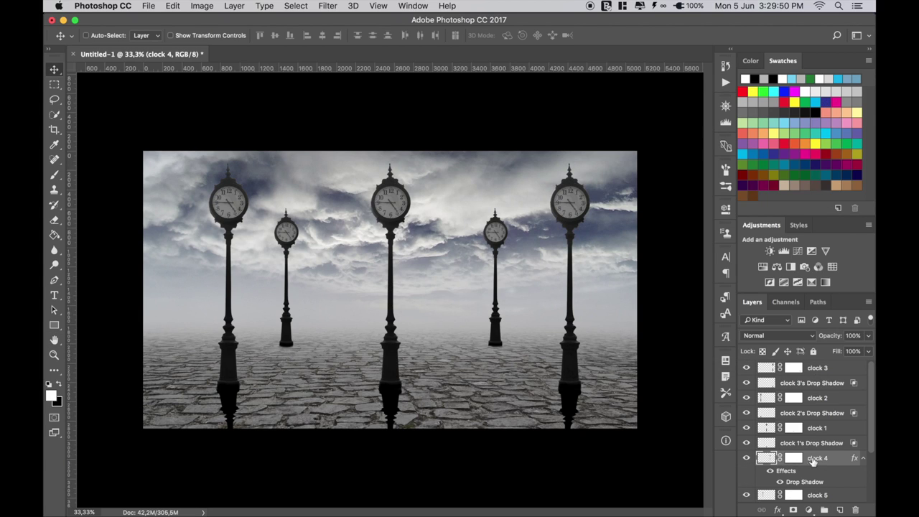
right_click(809, 482)
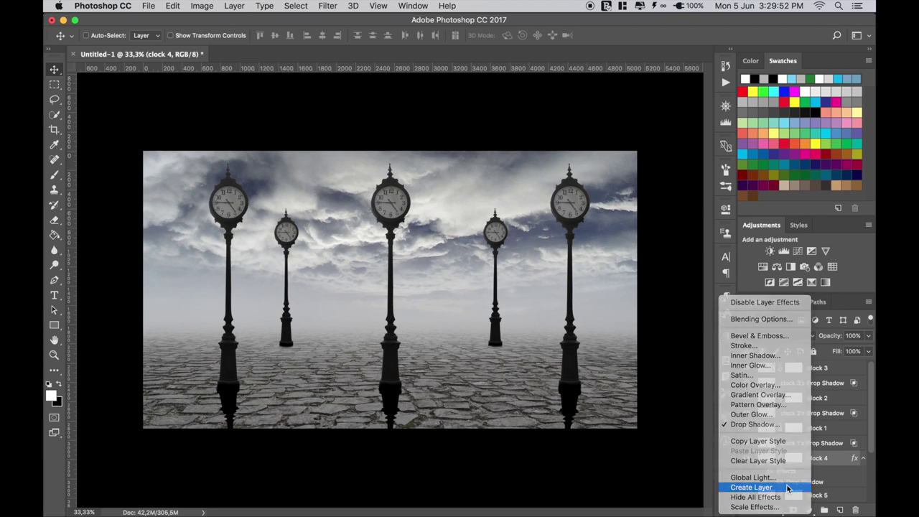
left_click(787, 488)
left_click(543, 195)
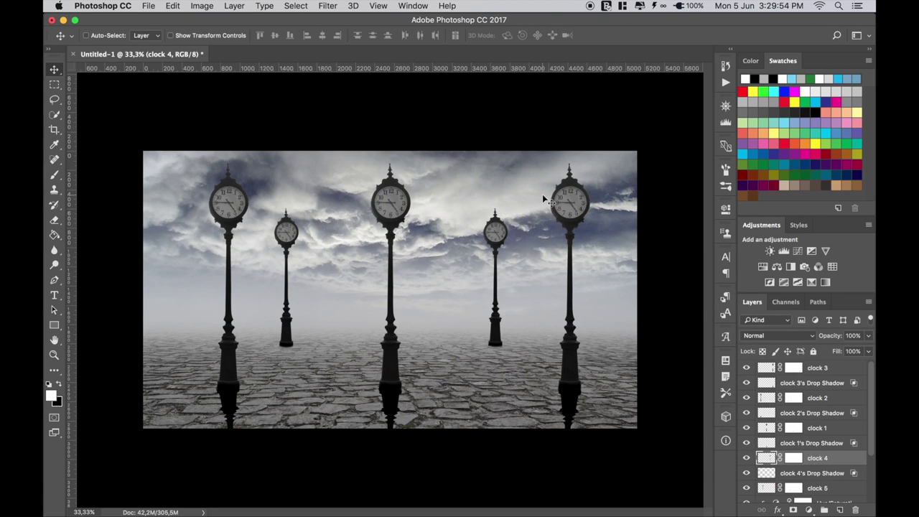
Step: Flip clock 4's shadow layer under the small right clock and fit it to the base
left_click(795, 473)
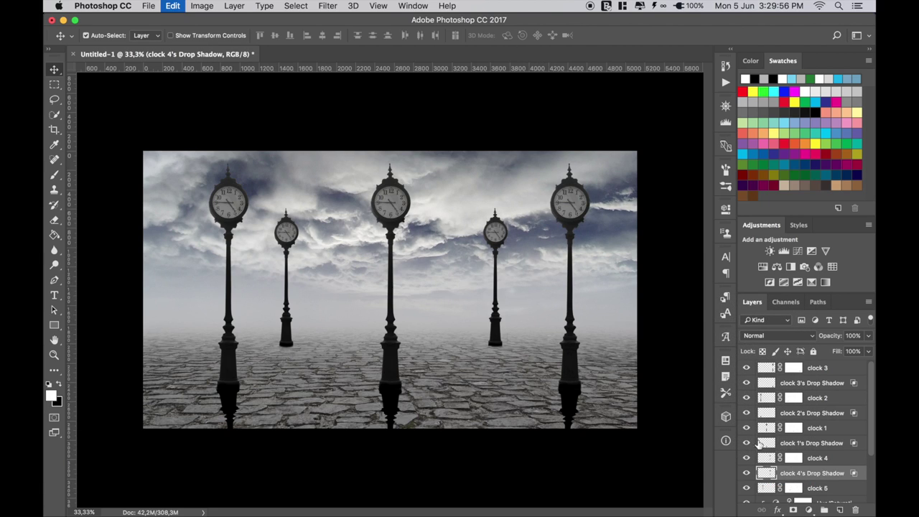
key("ctrl+t")
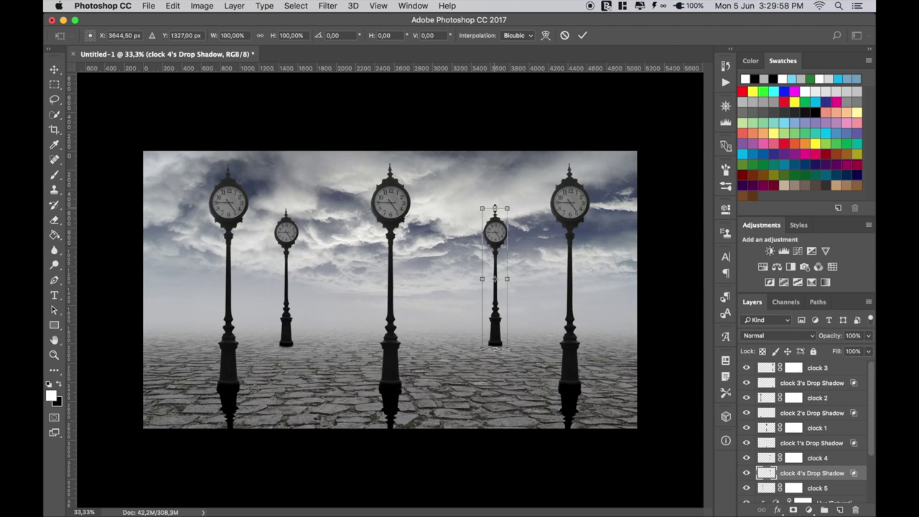
mouse_move(494, 208)
left_mouse_down()
mouse_move(510, 437)
mouse_move(510, 427)
left_mouse_up()
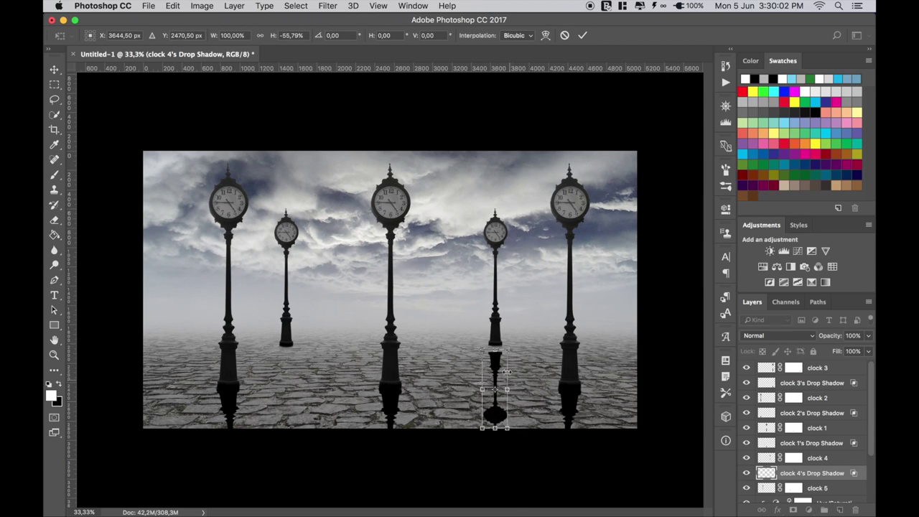
left_click_drag(494, 356, 496, 353)
left_click_drag(496, 356, 496, 357)
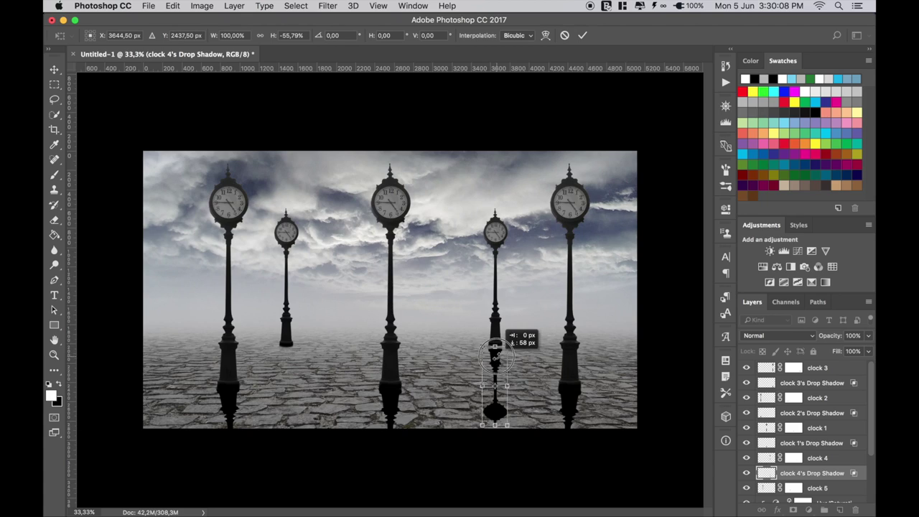
left_click(582, 35)
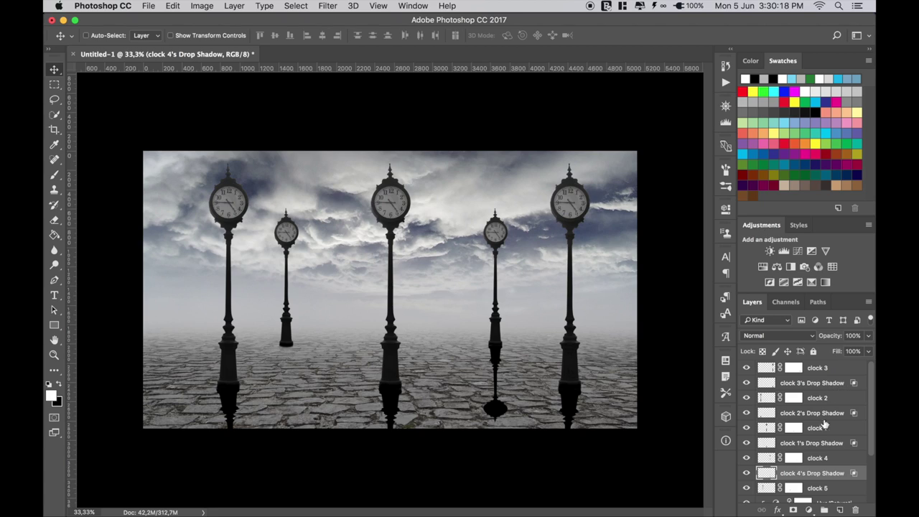
Step: Give clock 5 a drop shadow and separate it into its own layer
left_click(795, 488)
scroll(795, 488, "down", 1)
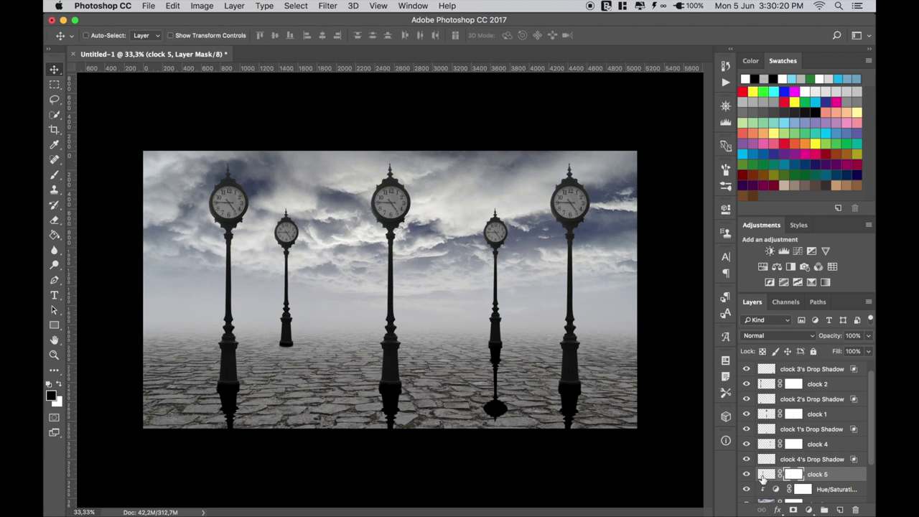
double_click(763, 475)
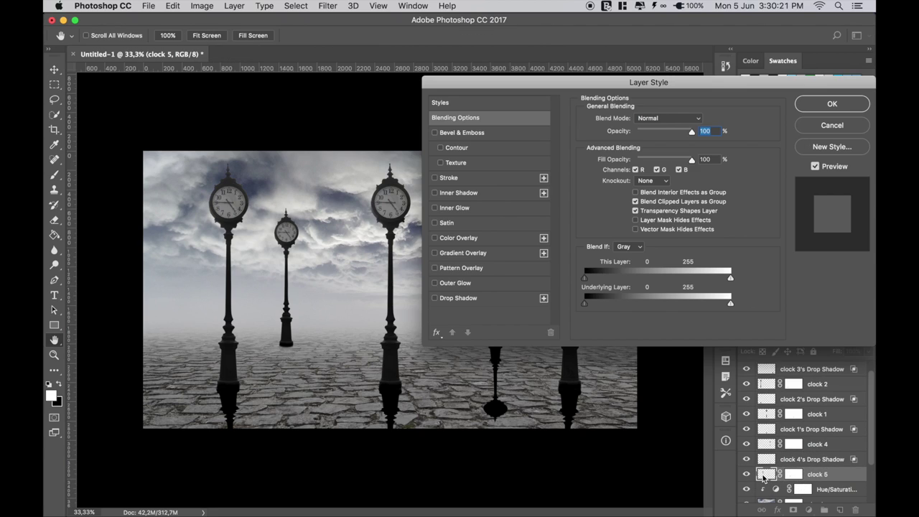
left_click(478, 305)
left_click(832, 105)
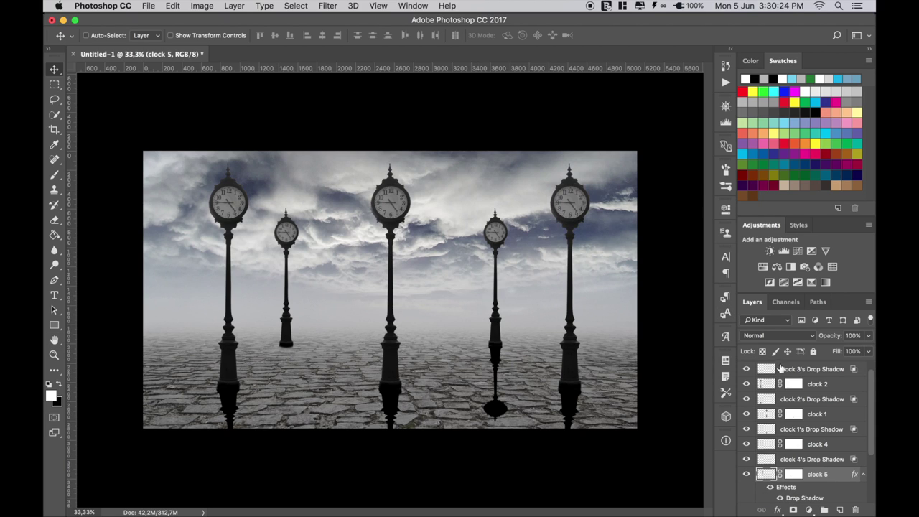
scroll(808, 454, "down", 2)
right_click(811, 475)
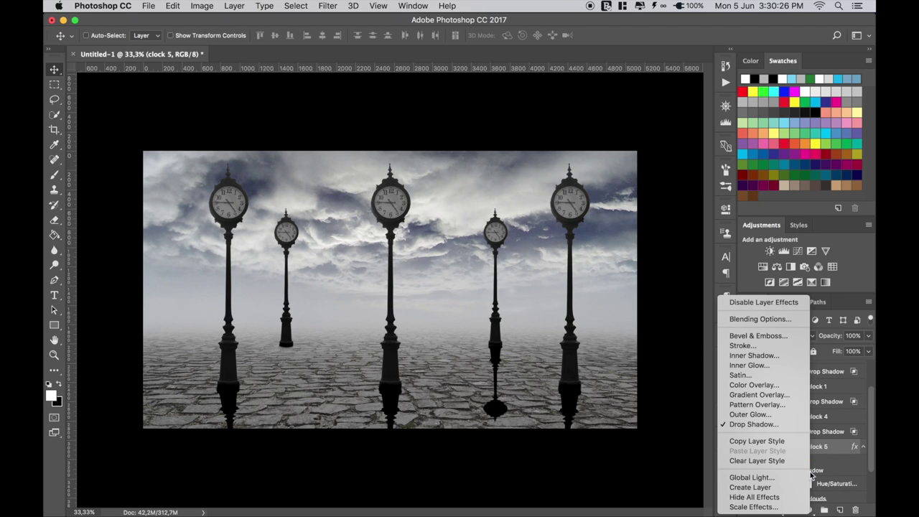
left_click(775, 486)
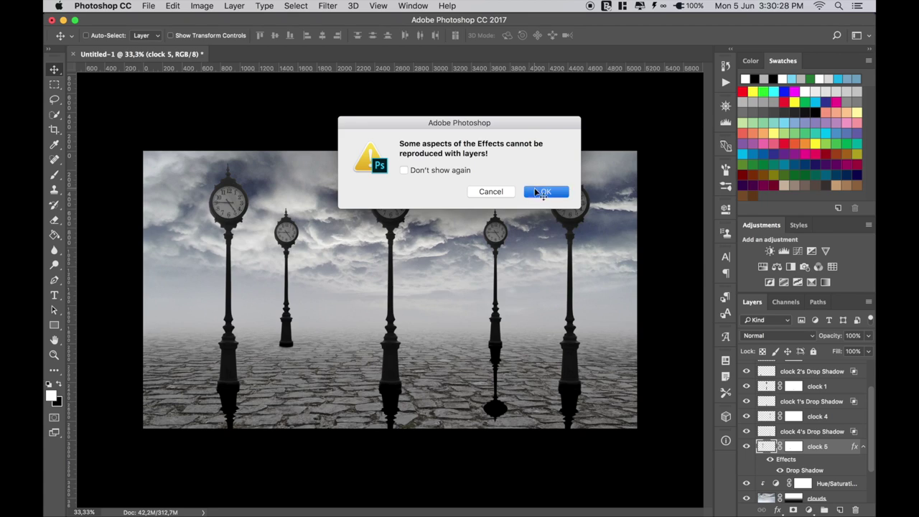
left_click(538, 192)
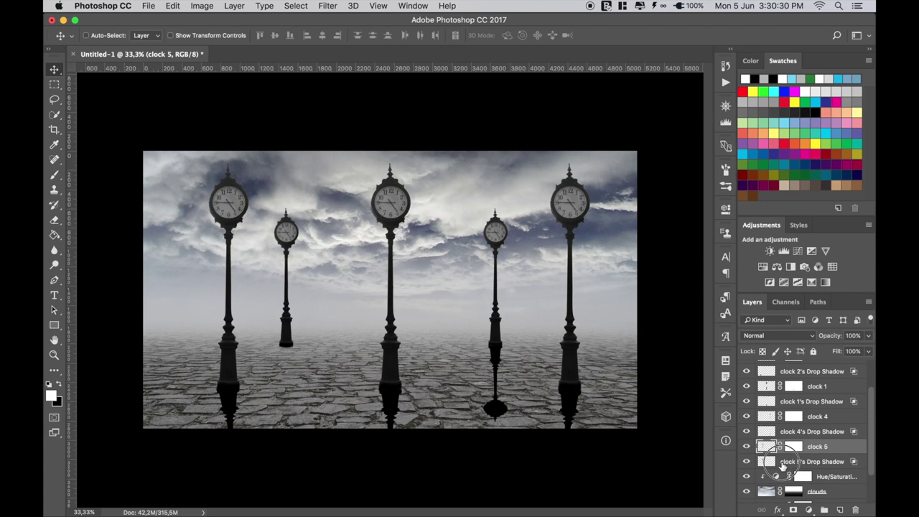
Step: Flip clock 5's shadow under the small left clock, raise it to the base, and stretch it downward
left_click(782, 464)
key("ctrl+t")
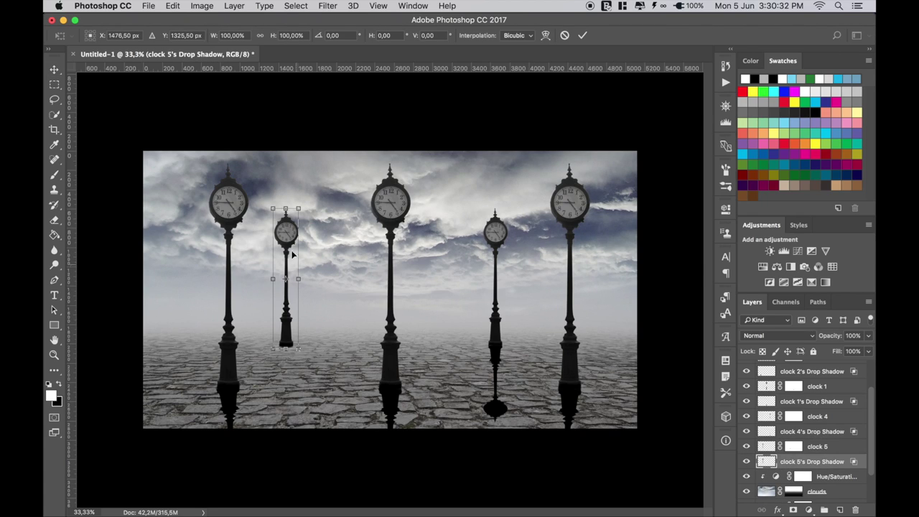
left_click_drag(285, 208, 286, 421)
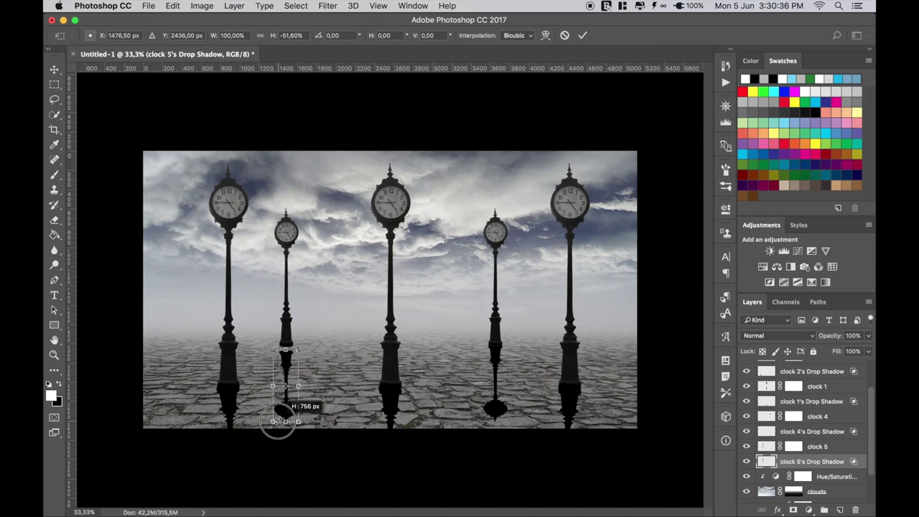
left_click(582, 35)
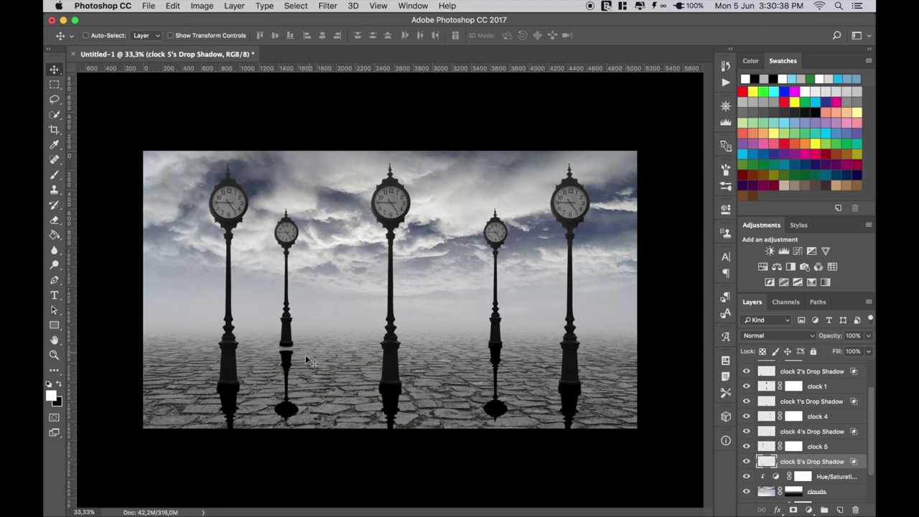
left_click_drag(287, 353, 288, 363)
key("ctrl+t")
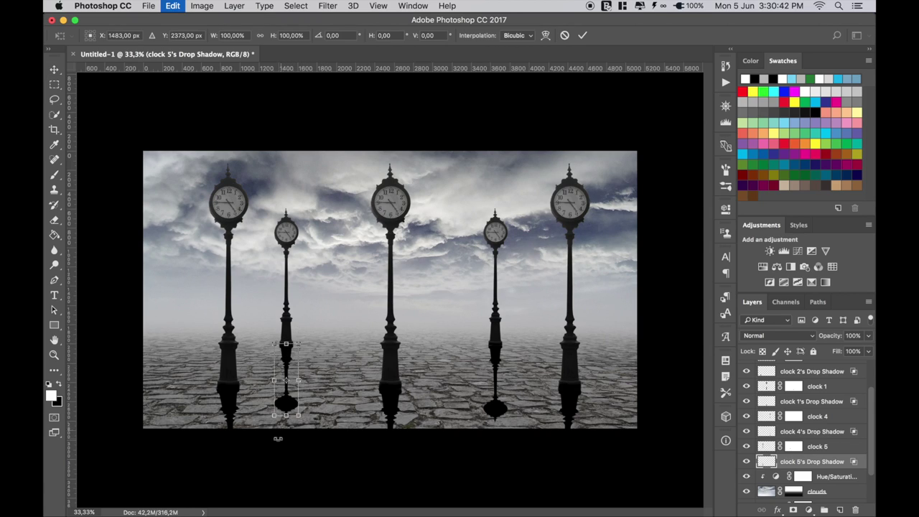
left_click_drag(285, 416, 286, 423)
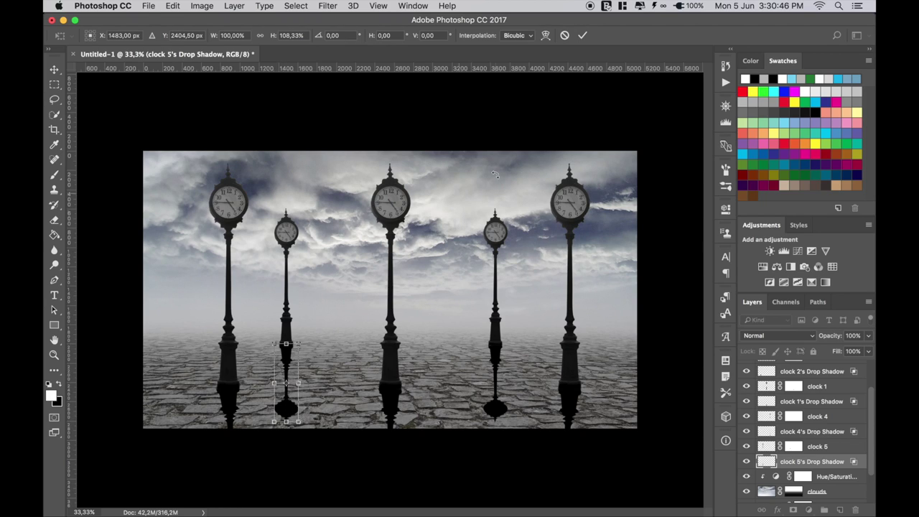
left_click(582, 34)
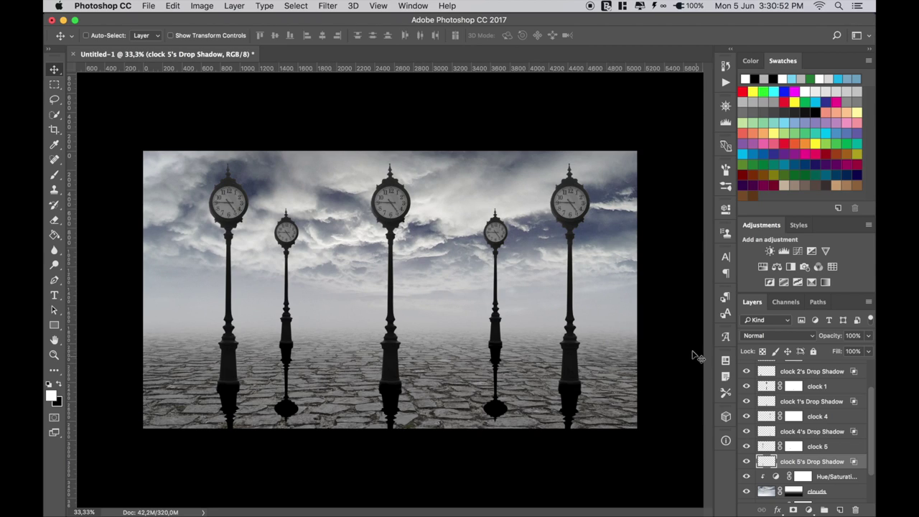
Step: Apply a Gaussian blur to the current reflection and repeat it on clock 4's drop shadow
left_click(333, 7)
mouse_move(333, 143)
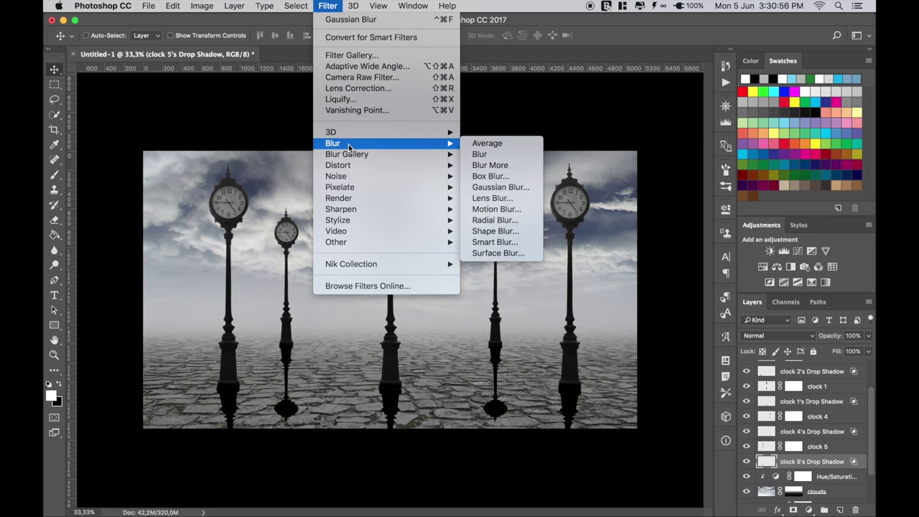
left_click(500, 187)
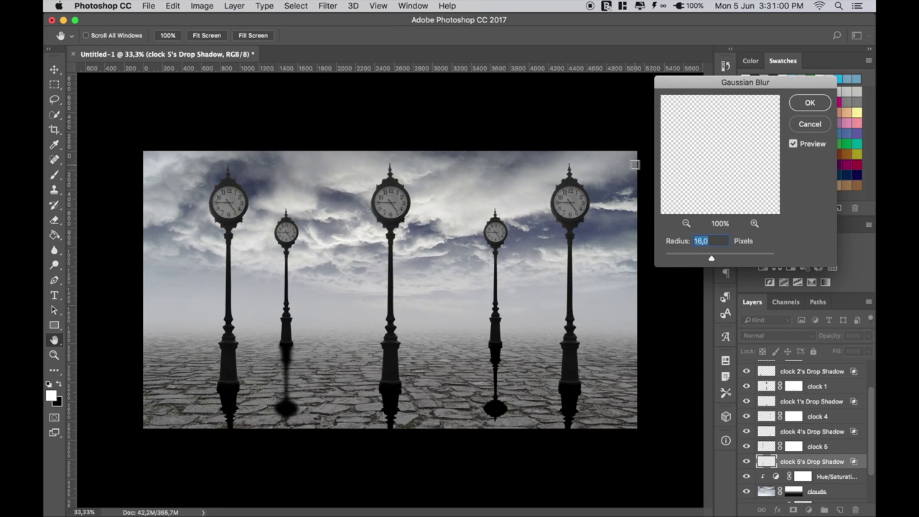
key("Return")
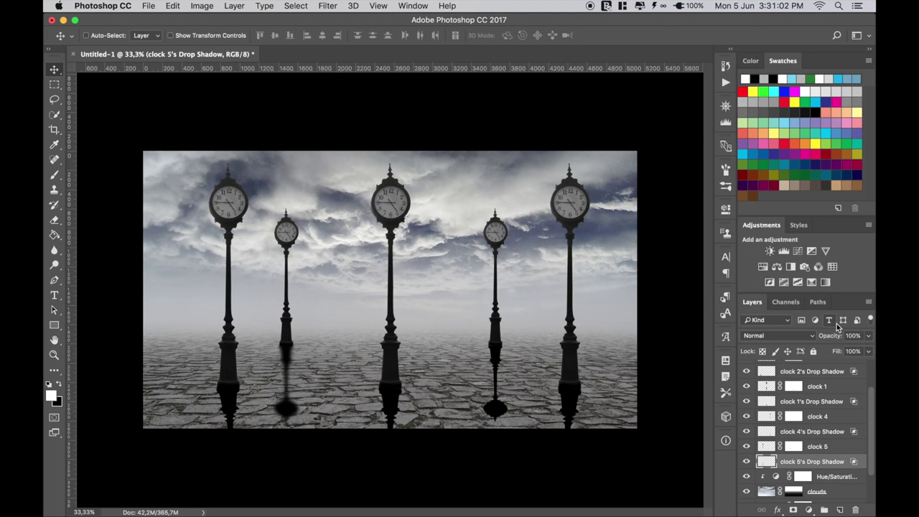
left_click(813, 435)
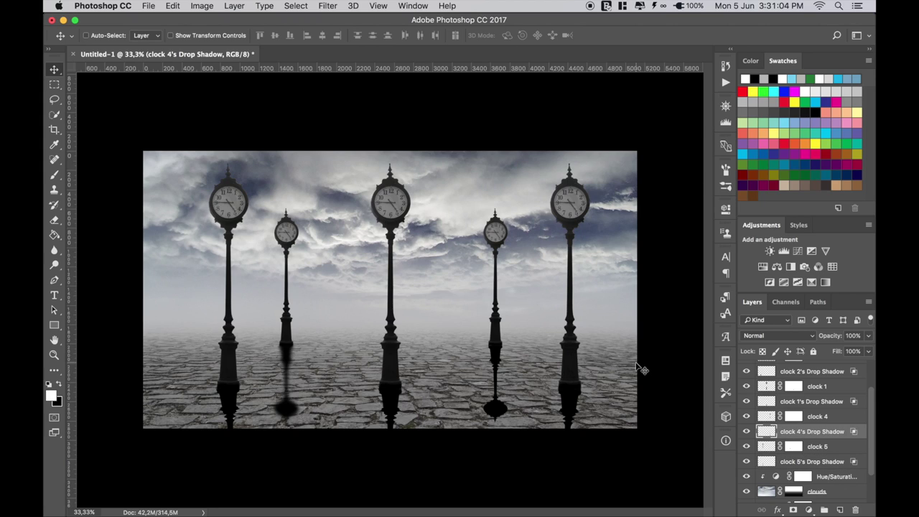
left_click(327, 6)
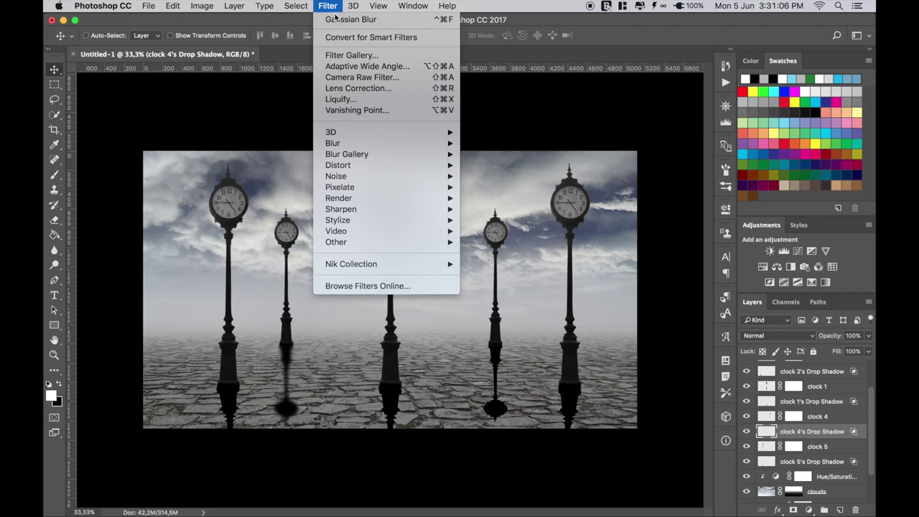
left_click(406, 22)
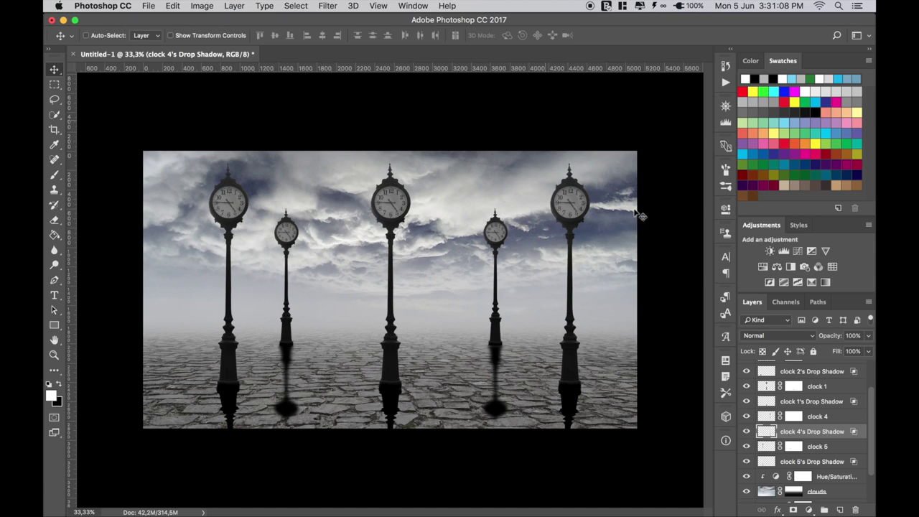
Step: Blur clock 1's drop shadow with an 8-pixel Gaussian radius
left_click(821, 403)
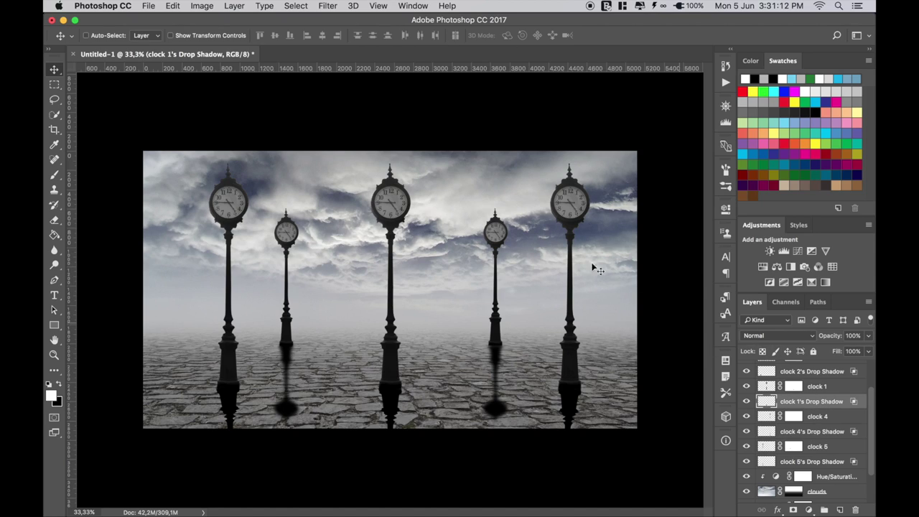
left_click(330, 8)
mouse_move(333, 143)
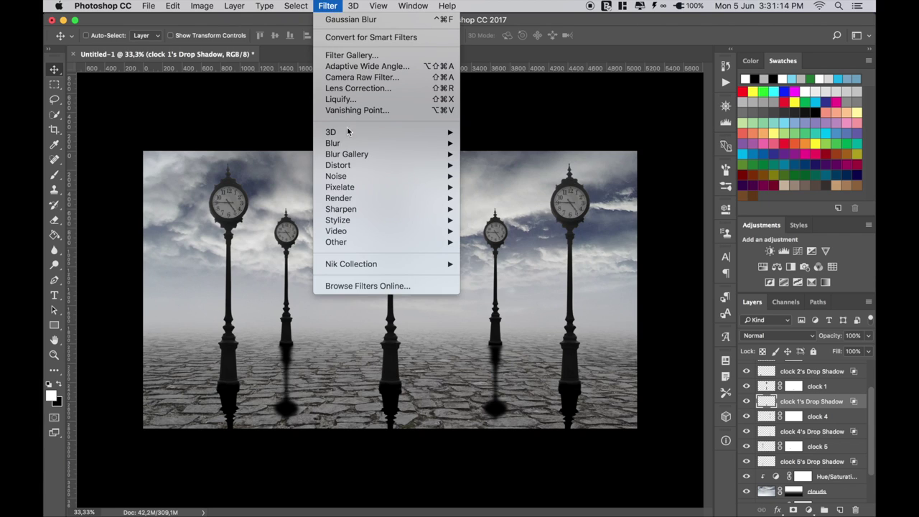
left_click(496, 188)
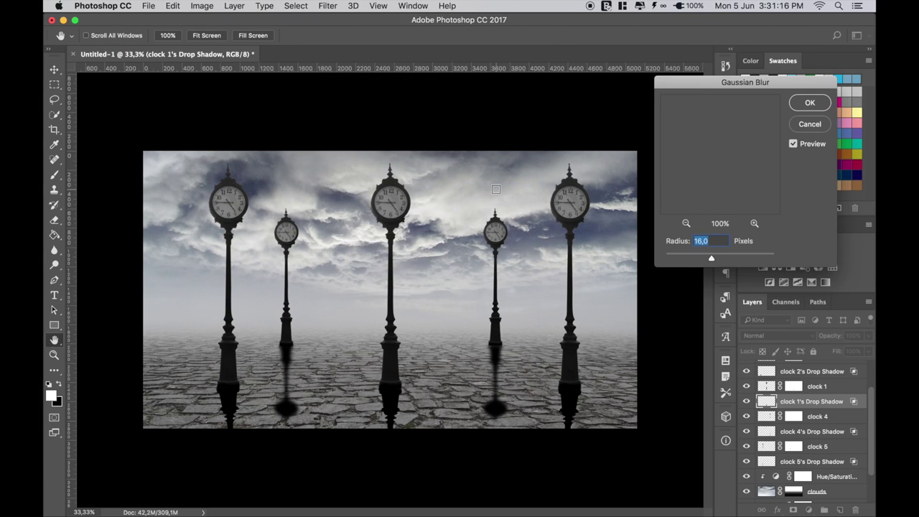
type("8")
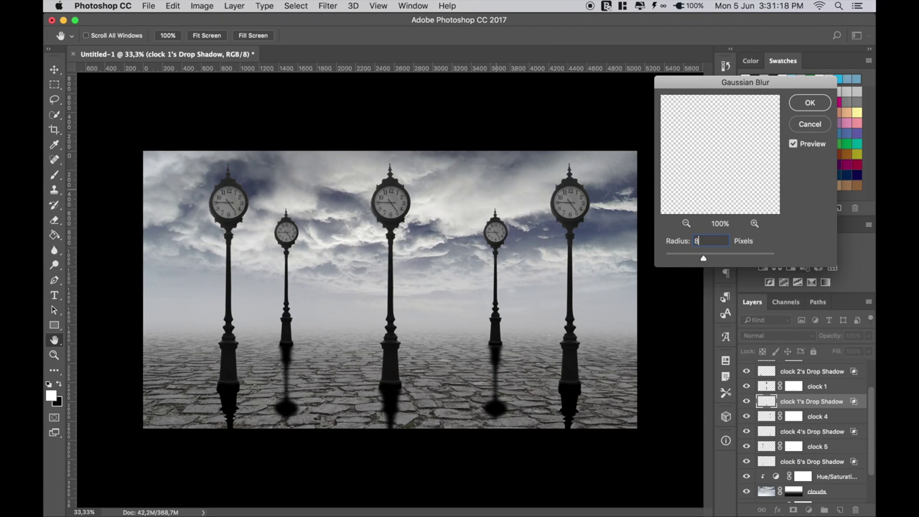
left_click(810, 103)
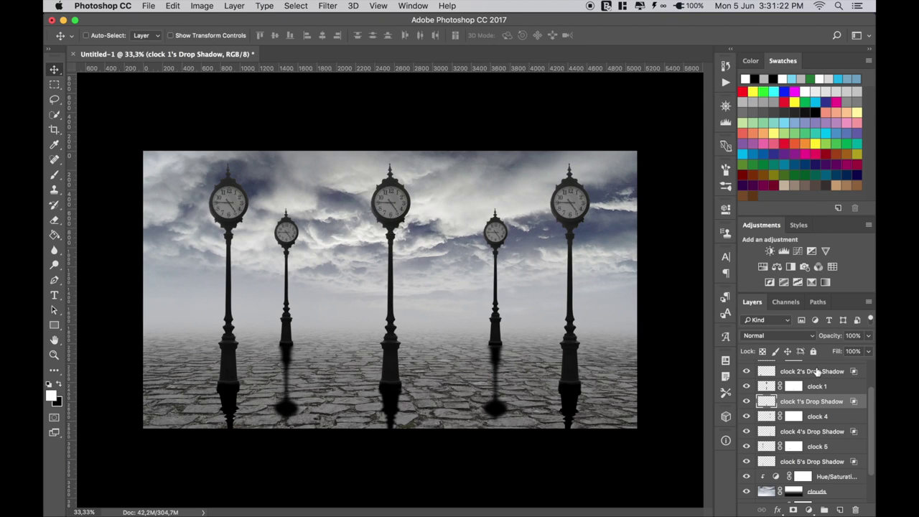
Step: Repeat the 8-pixel Gaussian blur on clock 2's and clock 3's drop shadows
left_click(818, 371)
left_click(328, 6)
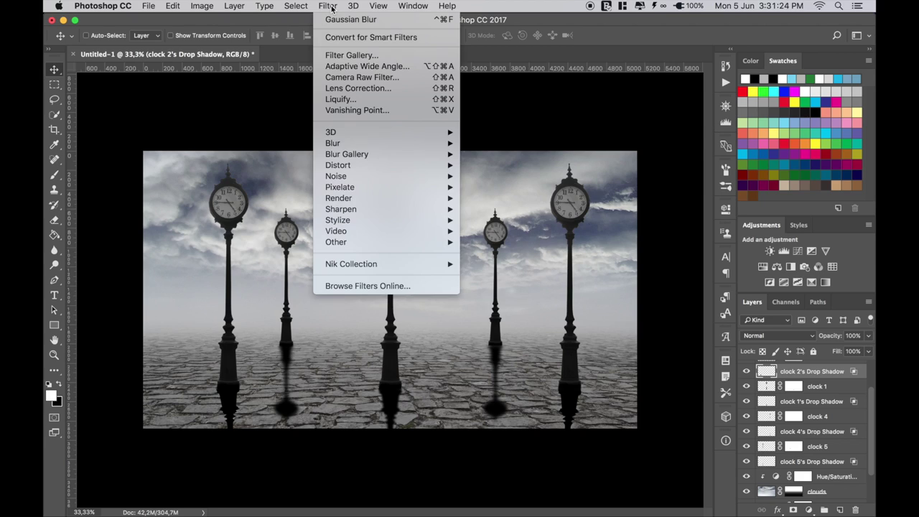
left_click(400, 21)
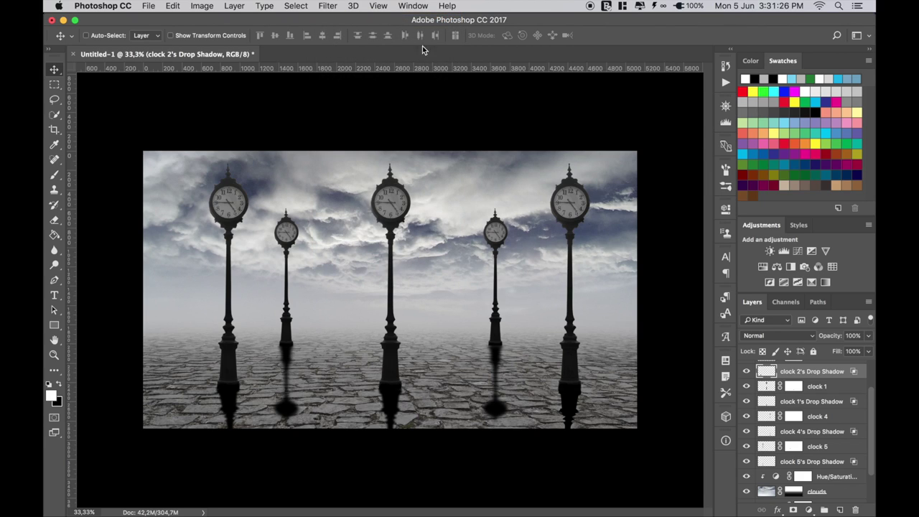
scroll(820, 417, "up", 2)
left_click(815, 370)
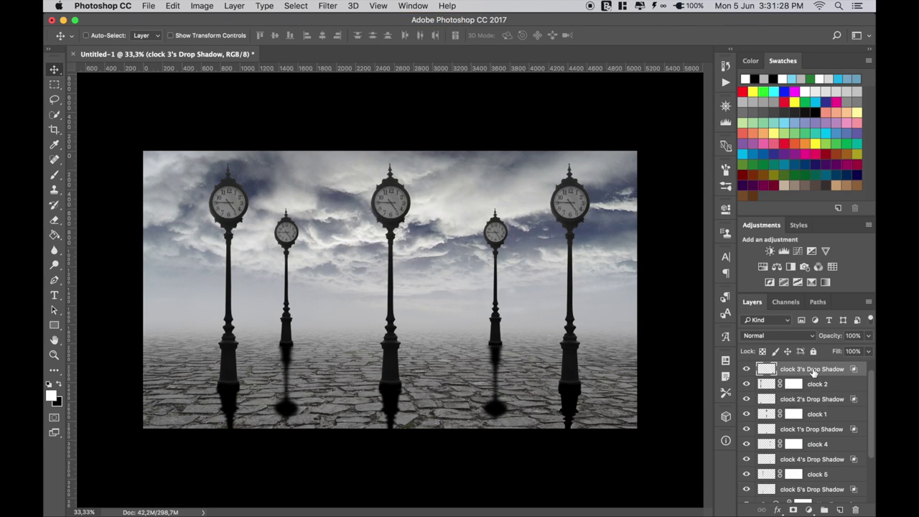
left_click(327, 6)
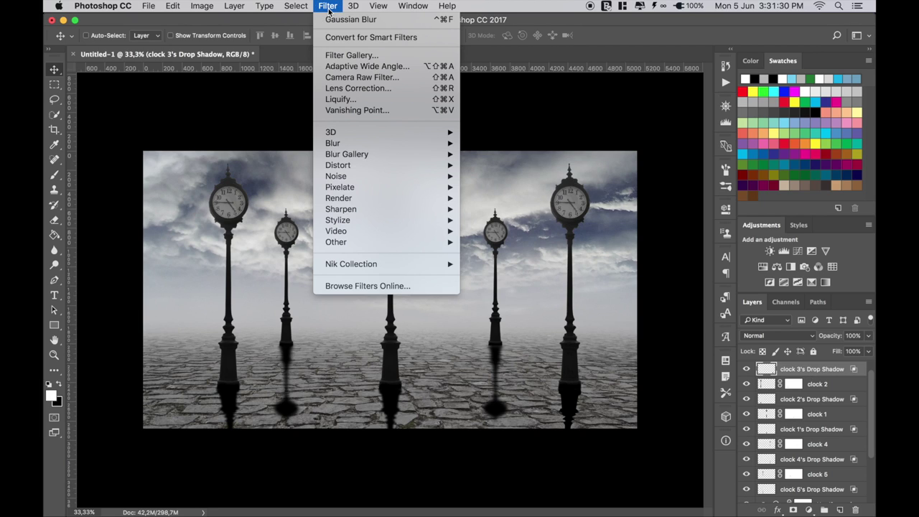
left_click(388, 22)
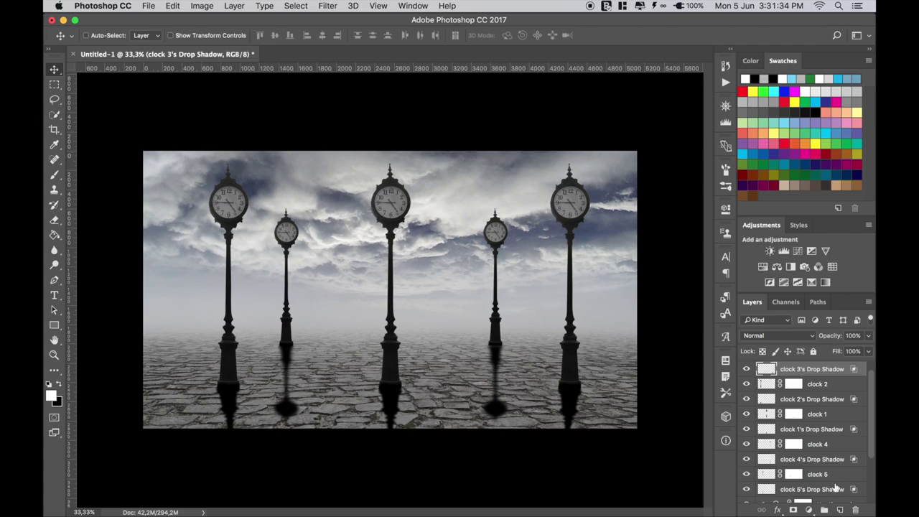
Step: Lower clock 5's drop shadow layer to 72% opacity
scroll(832, 487, "down", 1)
left_click(828, 479)
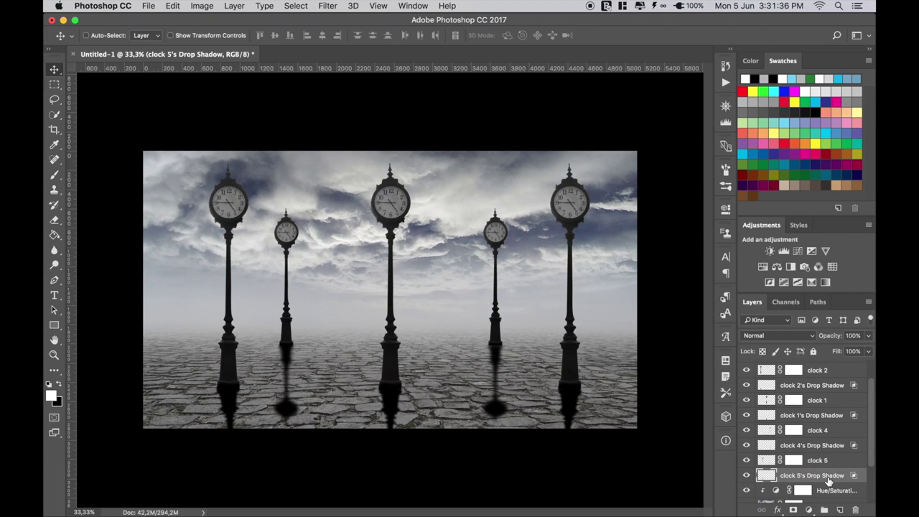
left_click_drag(831, 337, 813, 340)
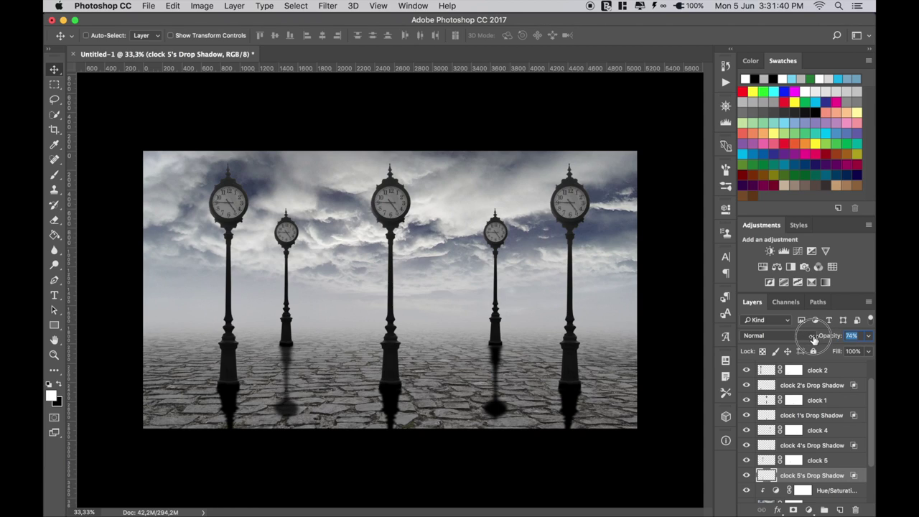
type("72")
key("Return")
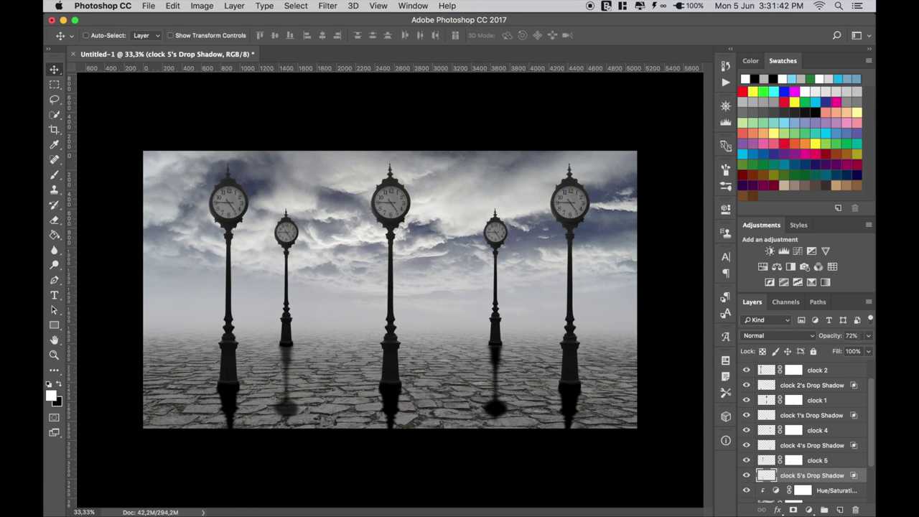
left_click(828, 337)
Step: Set clock 4's drop shadow layer to 70% opacity
left_click(816, 444)
left_click(851, 336)
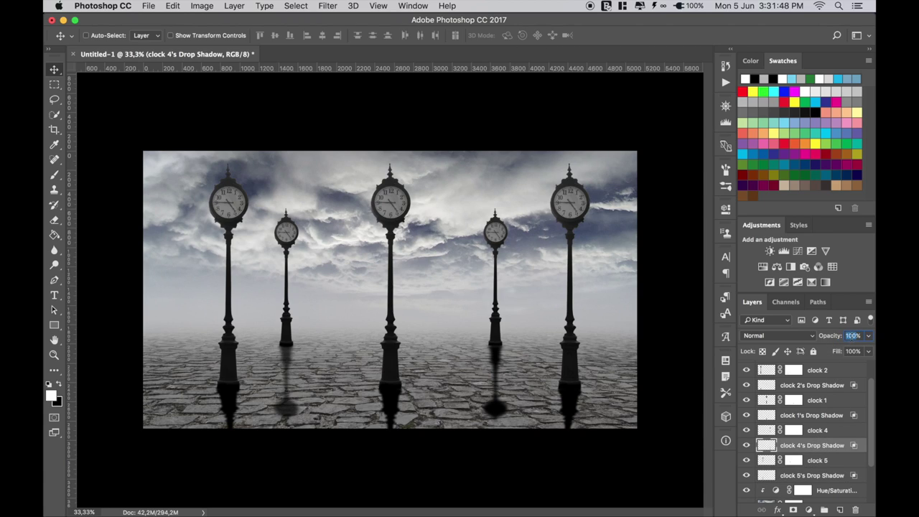
left_click(851, 335)
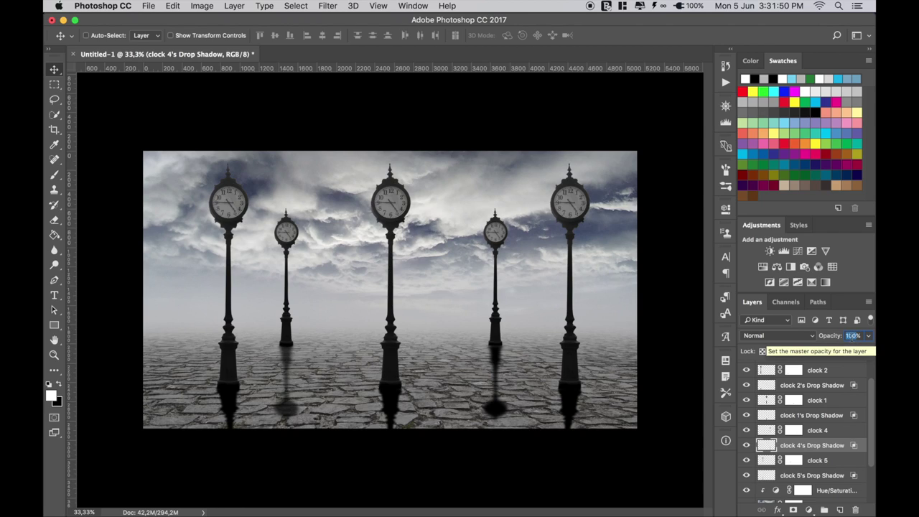
type("70")
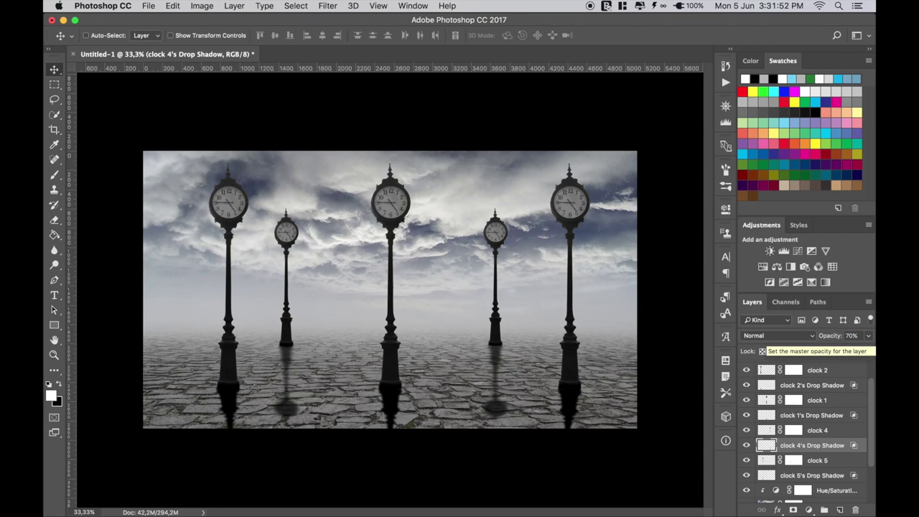
Step: Set clock 1's drop shadow layer to 75% opacity
scroll(826, 405, "up", 1)
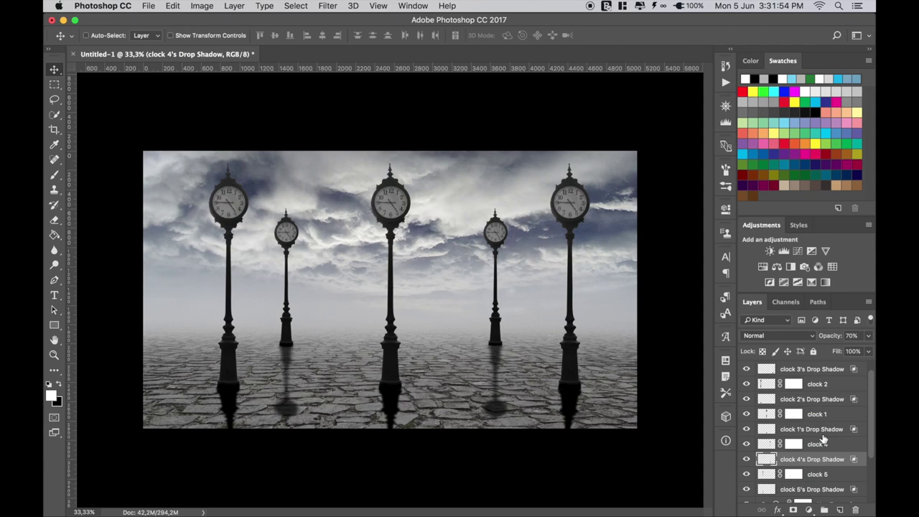
left_click(820, 418)
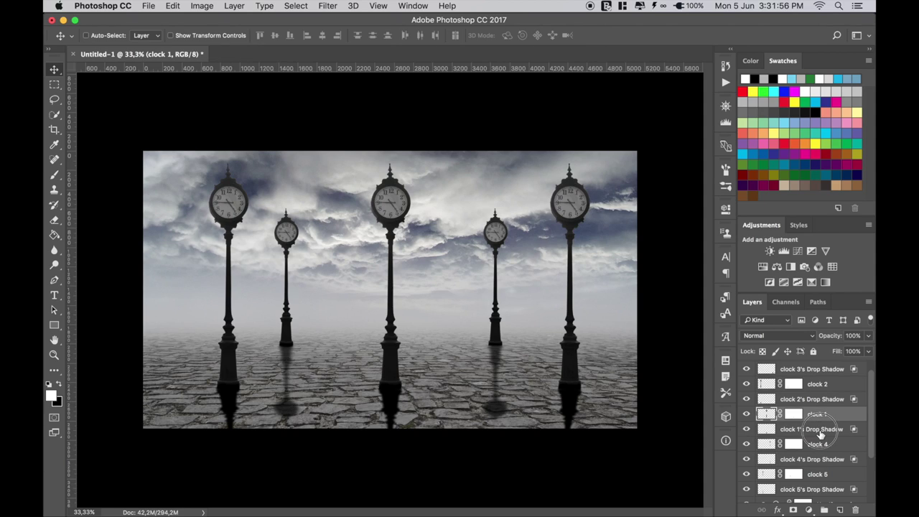
left_click(819, 429)
left_click(853, 335)
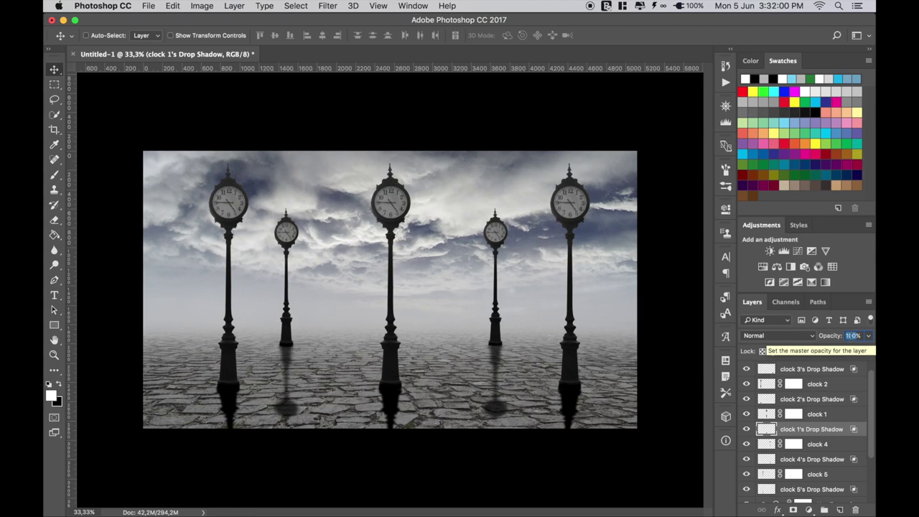
type("75")
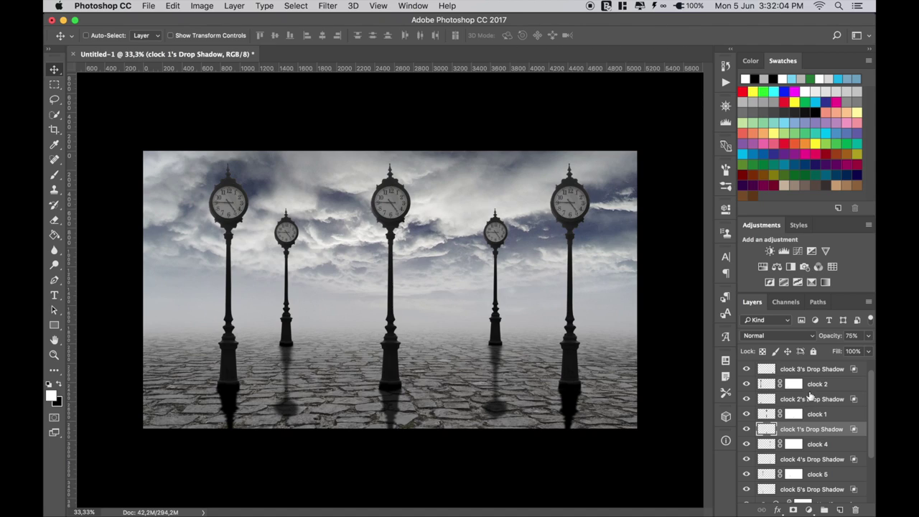
Step: Set clock 2's and clock 3's drop shadow layers to 75% opacity
left_click(827, 403)
left_click(852, 335)
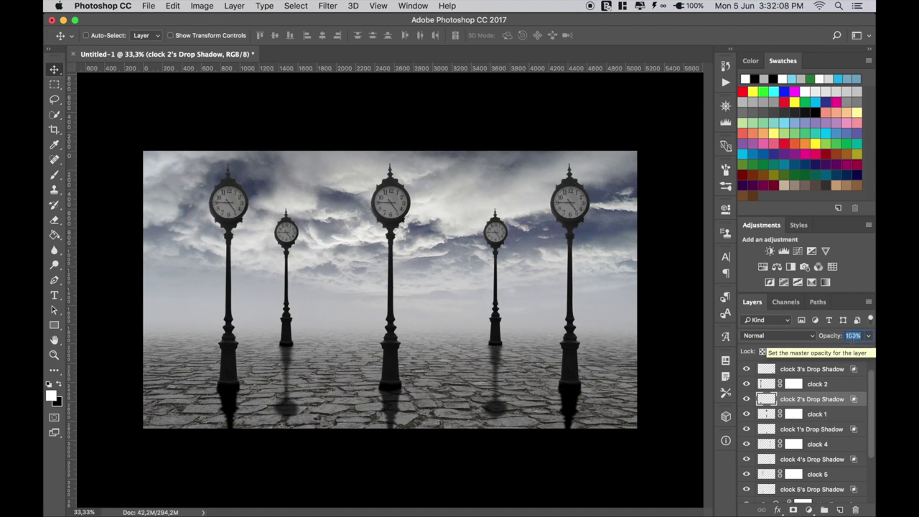
type("75")
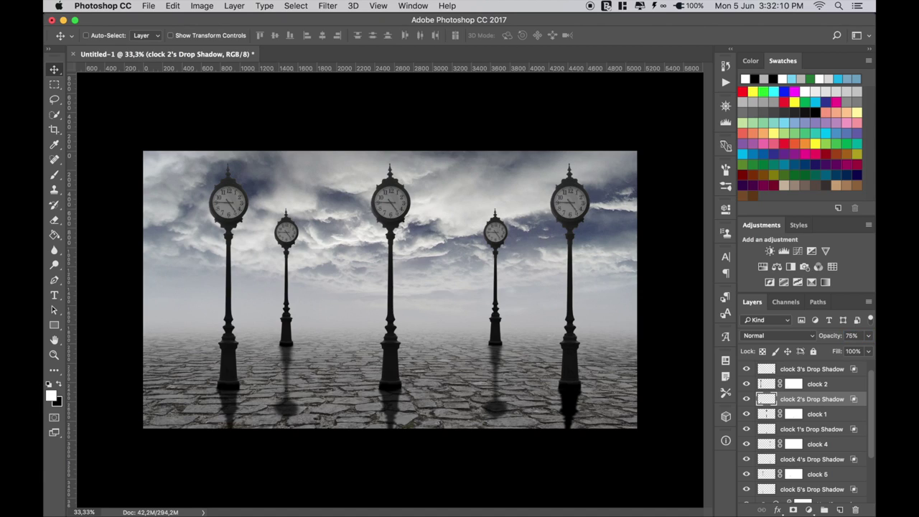
scroll(832, 389, "up", 1)
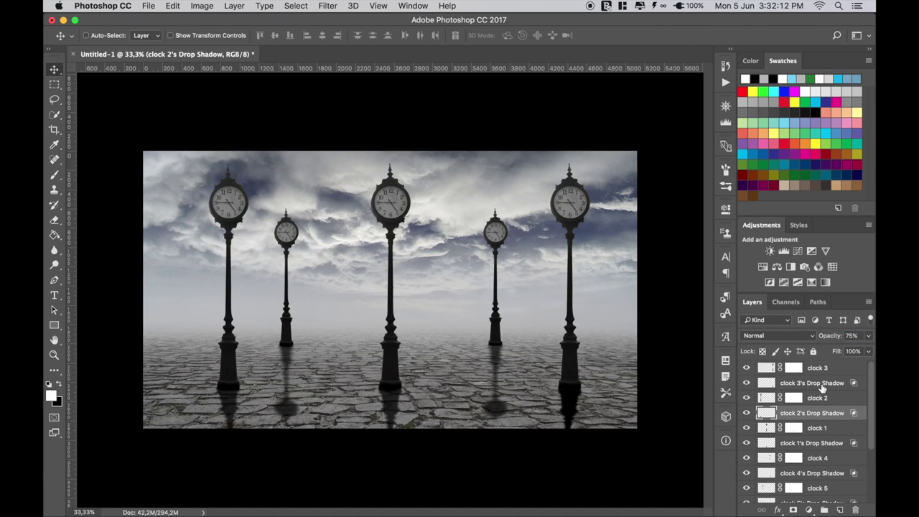
left_click(811, 382)
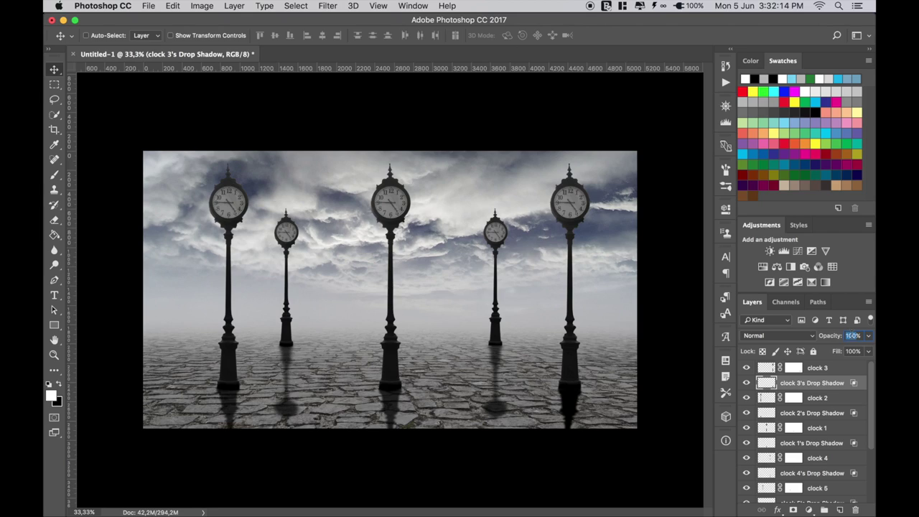
type("75")
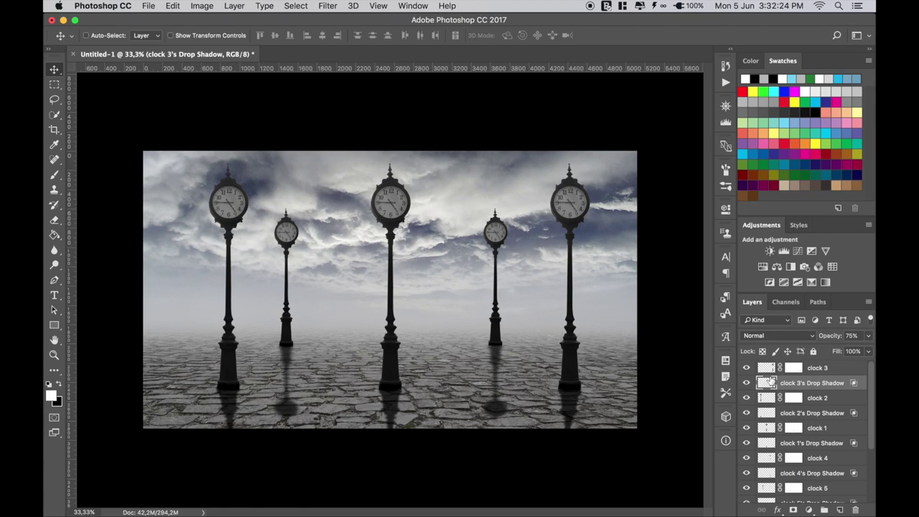
left_click(770, 367)
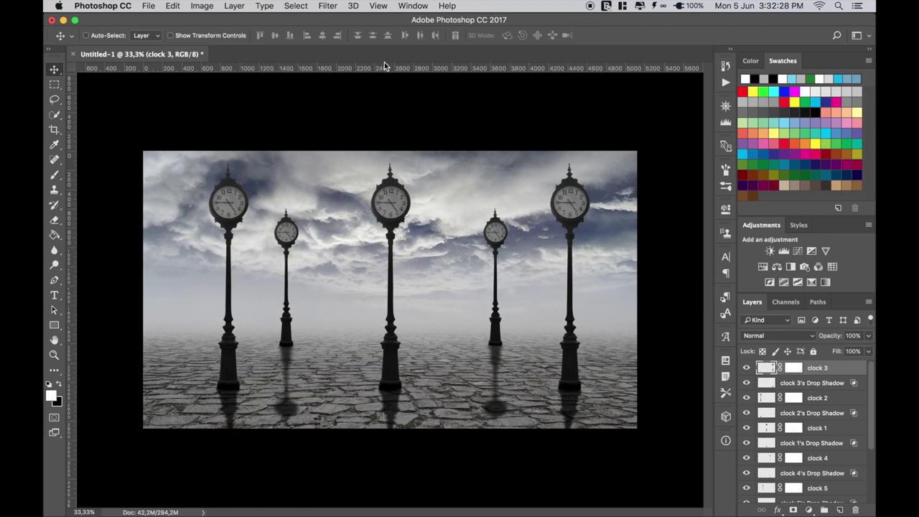
Step: Apply an 8-pixel Gaussian blur to the clock 3 layer
left_click(329, 7)
mouse_move(333, 143)
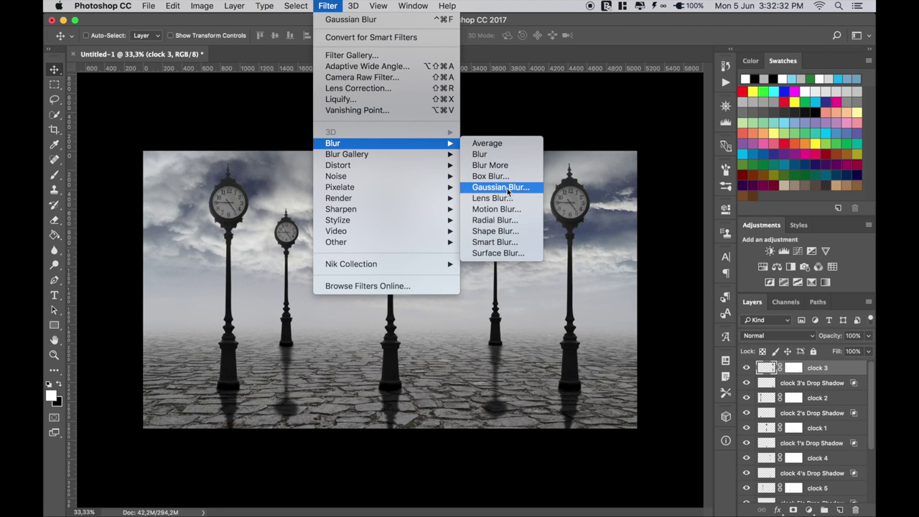
left_click(500, 187)
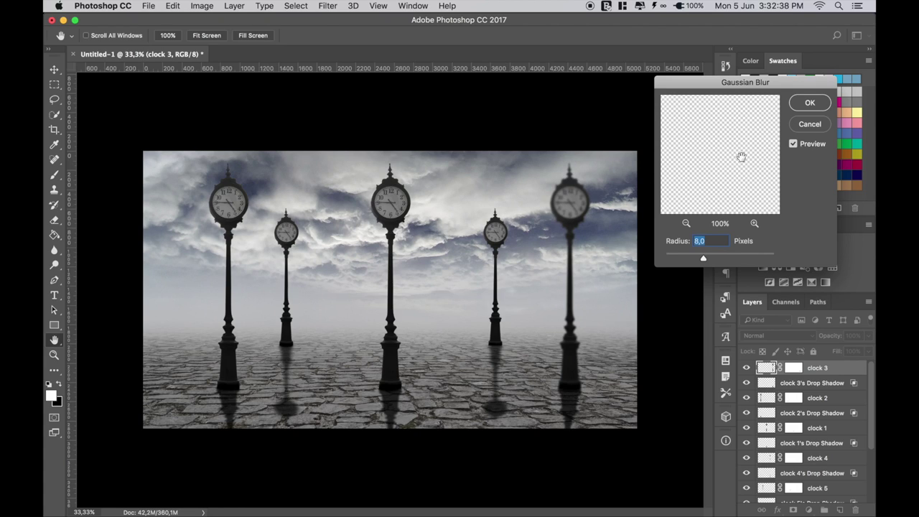
left_click(808, 112)
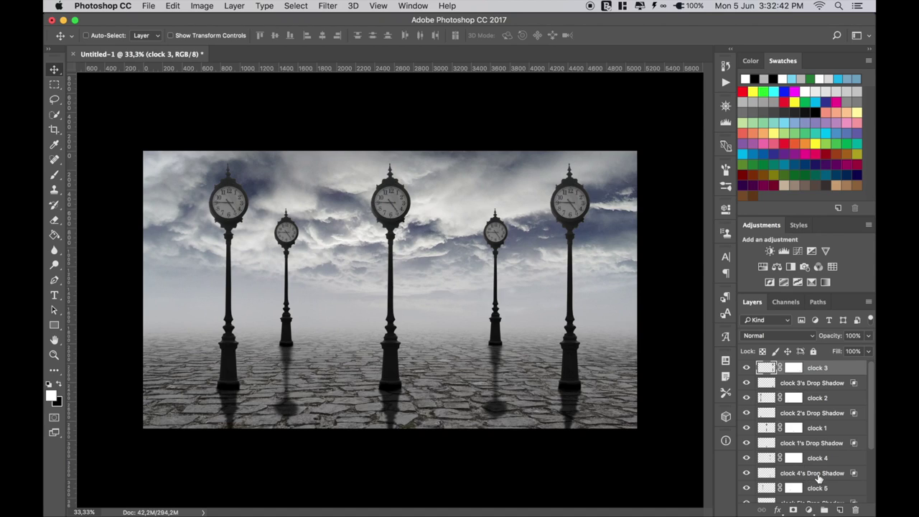
Step: Give clock 4 a 4-pixel Gaussian blur and repeat the same blur on clock 5
left_click(767, 459)
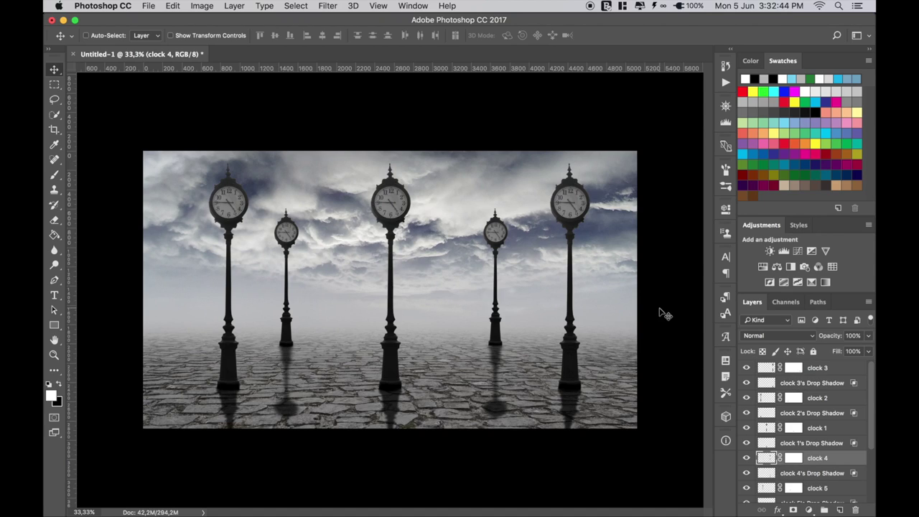
left_click(328, 7)
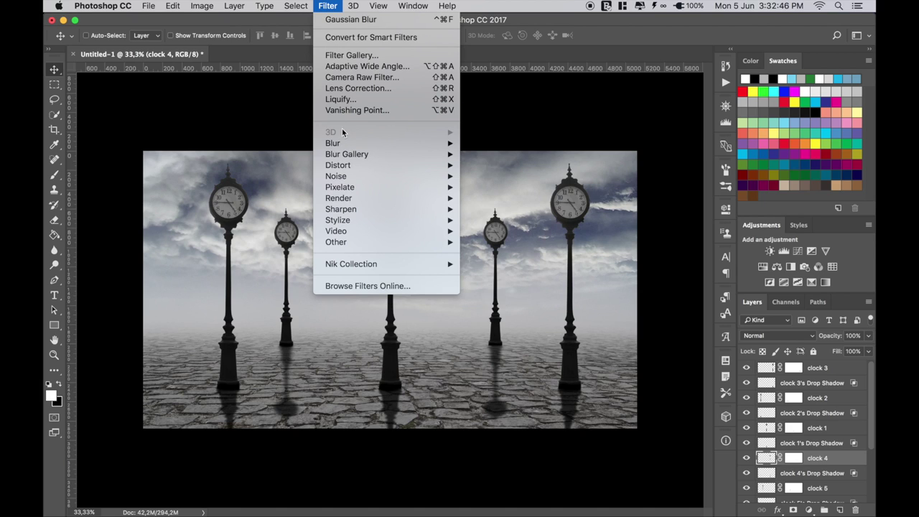
mouse_move(332, 143)
left_click(495, 188)
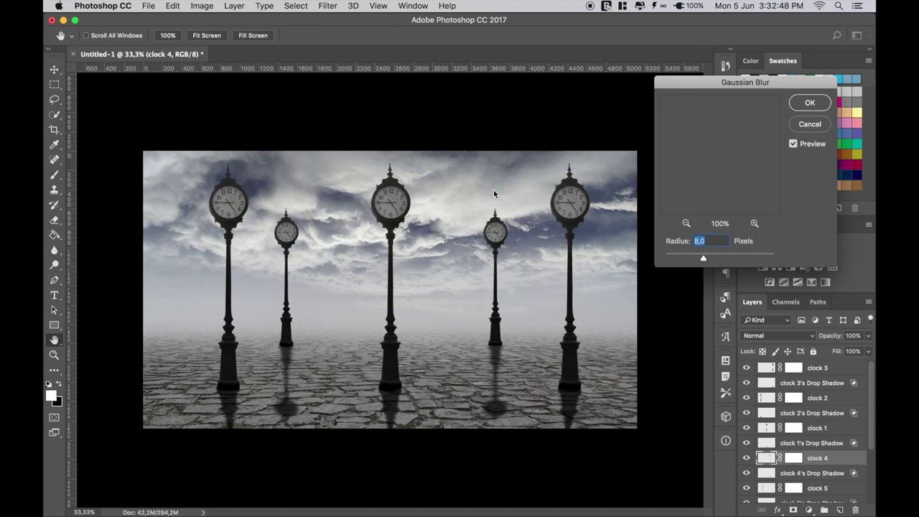
type("4")
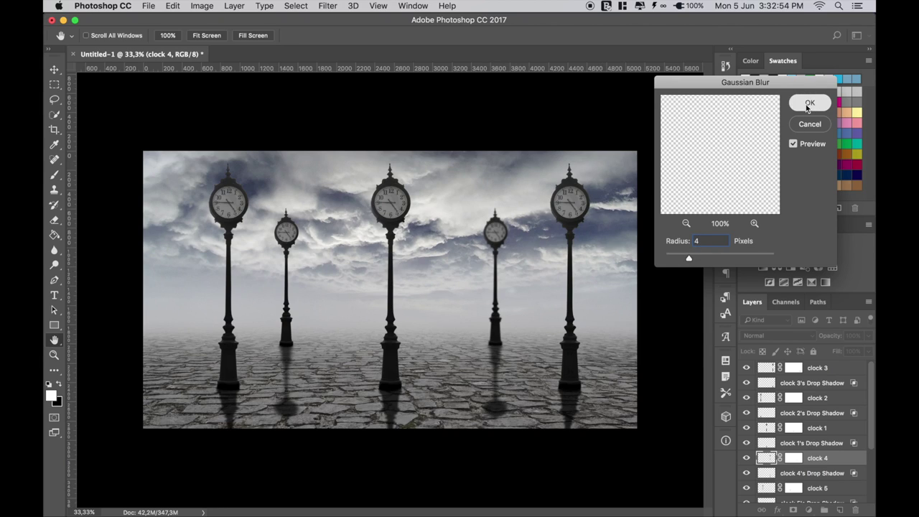
left_click(810, 102)
left_click(768, 489)
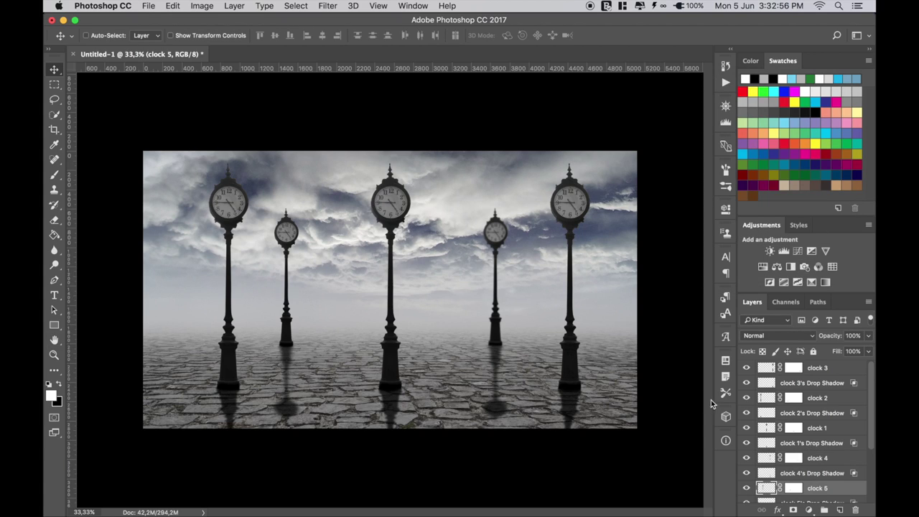
left_click(327, 5)
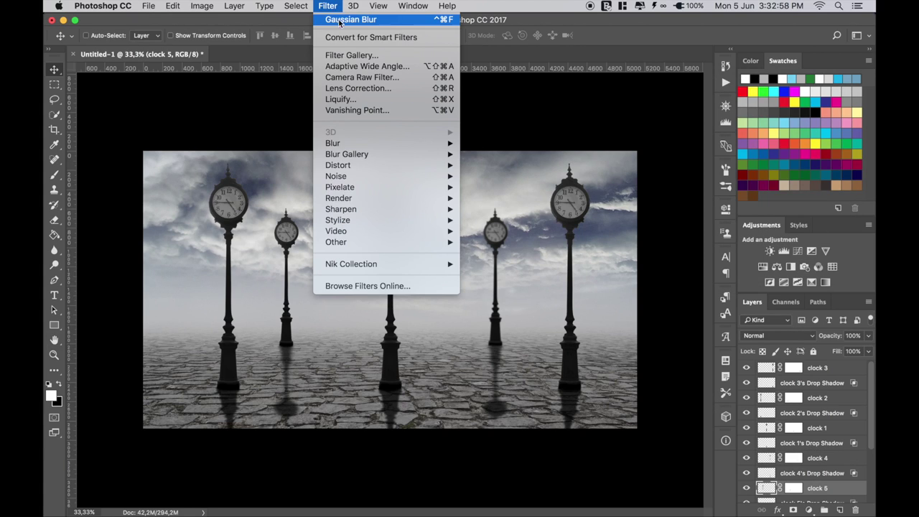
left_click(399, 22)
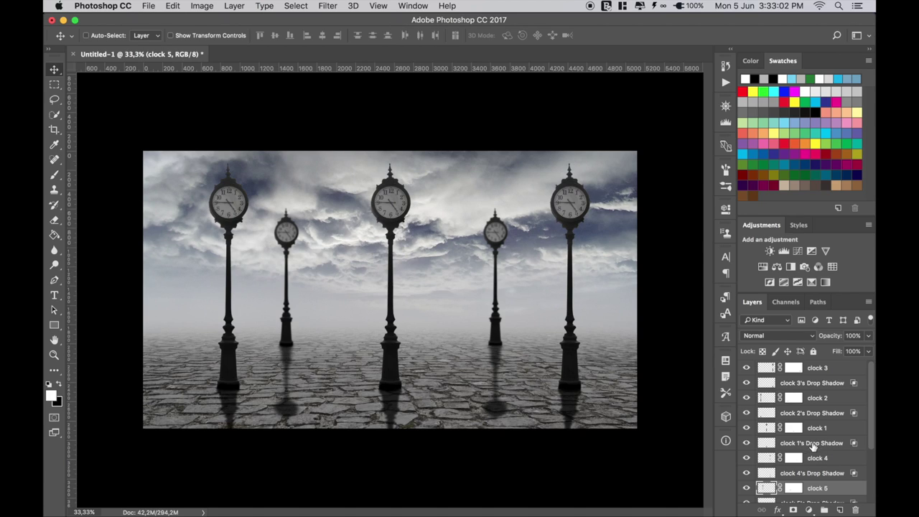
scroll(810, 445, "down", 3)
scroll(802, 441, "down", 2)
left_click(765, 451)
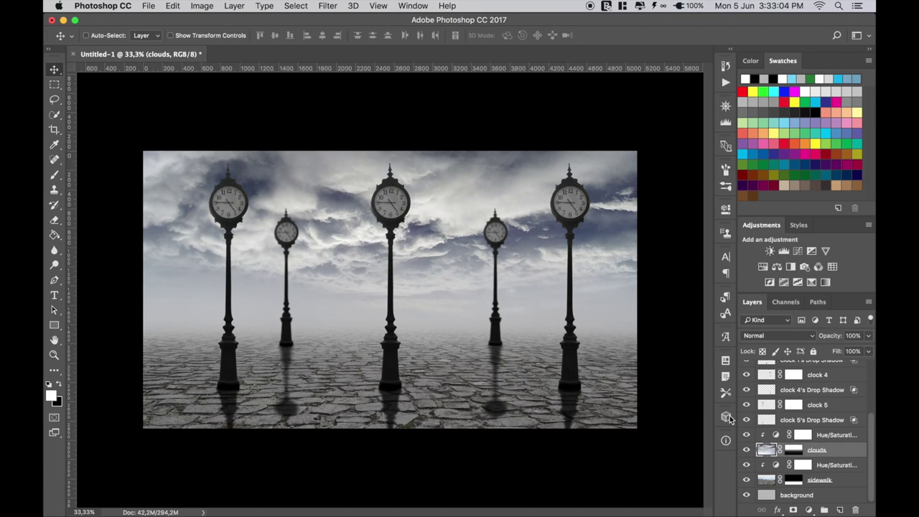
Step: Blur the clouds layer with a 2-pixel Gaussian radius
left_click(323, 7)
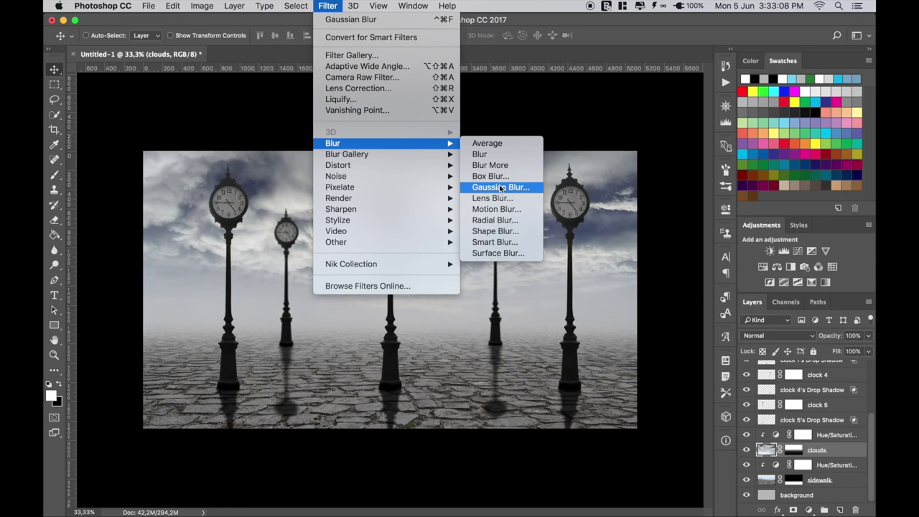
left_click(500, 188)
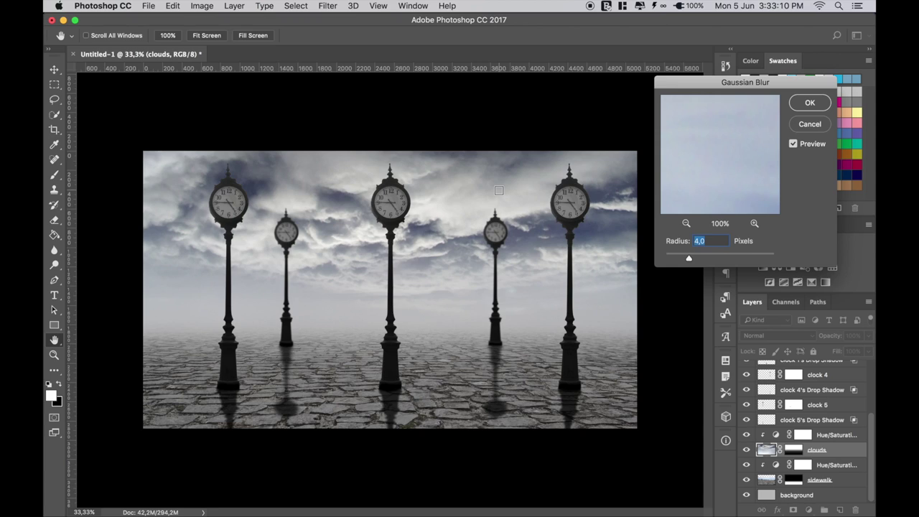
type("2")
left_click(809, 102)
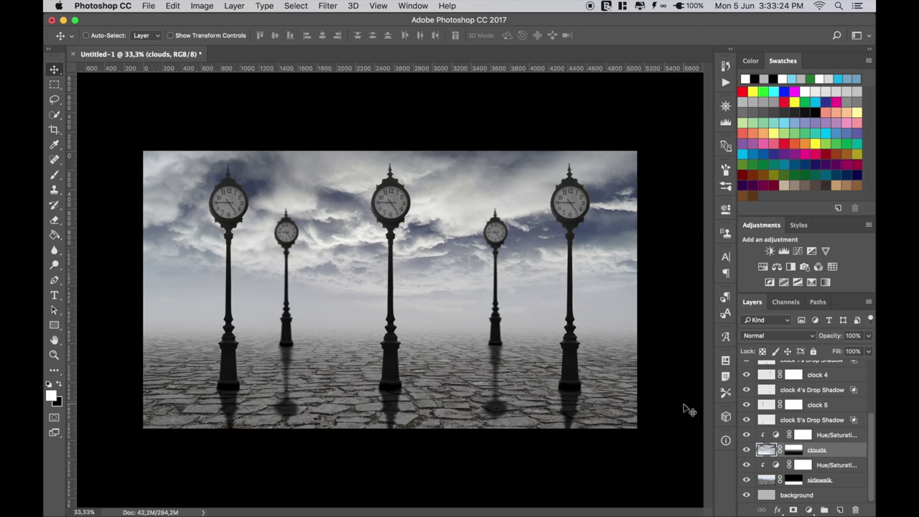
scroll(769, 398, "up", 2)
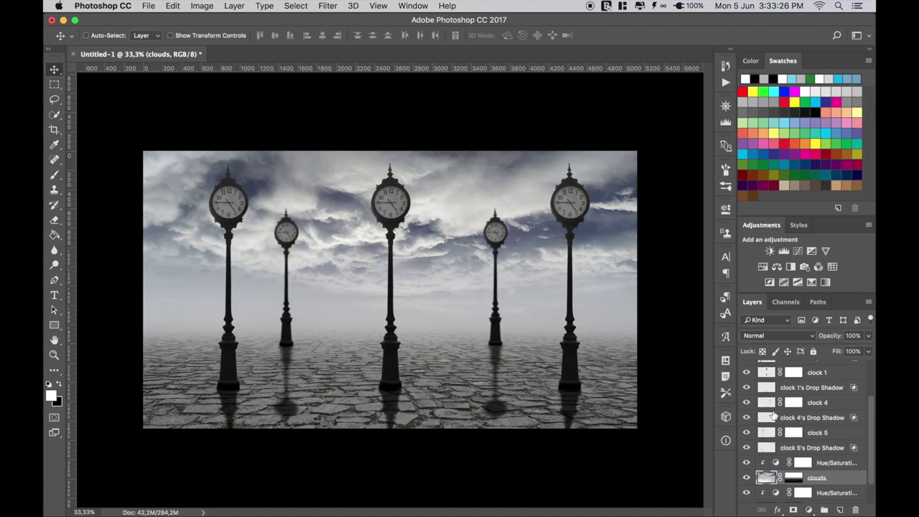
scroll(771, 409, "up", 3)
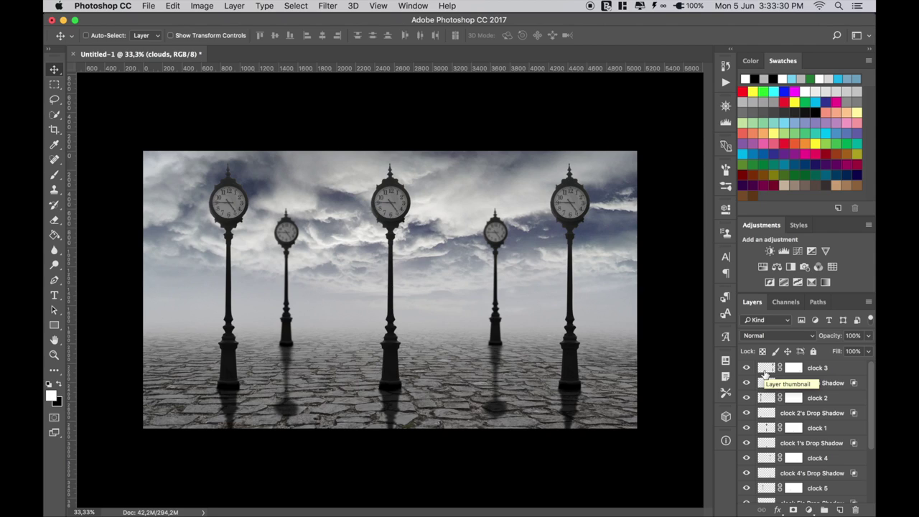
Step: Open the Victorian man stock PSD file
left_click(765, 369)
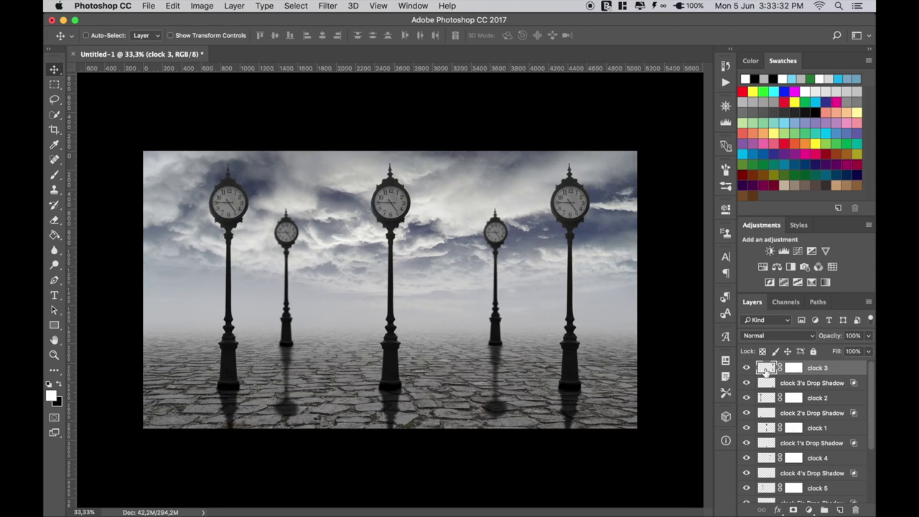
right_click(244, 58)
left_click(287, 111)
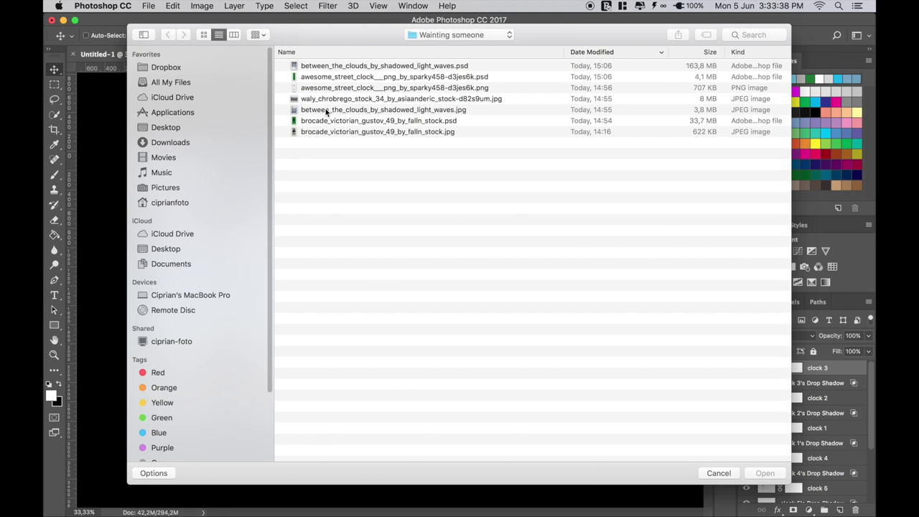
double_click(327, 122)
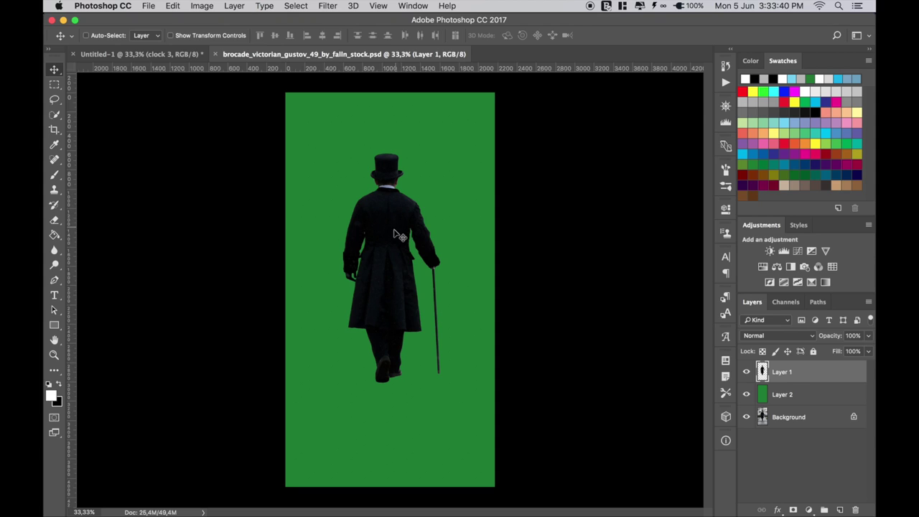
Step: Bring the man into the clock scene, scaled to about 61%, left of the centre clock
left_click_drag(396, 239, 433, 283)
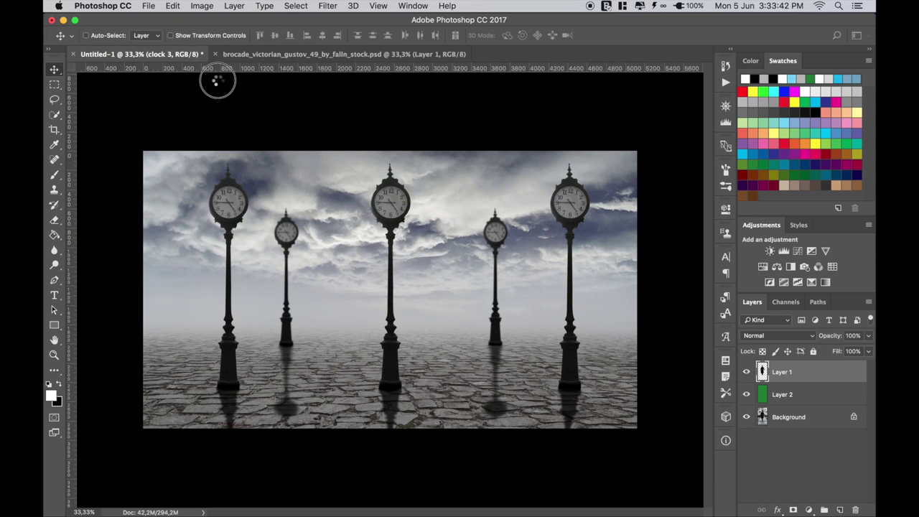
key("ctrl+t")
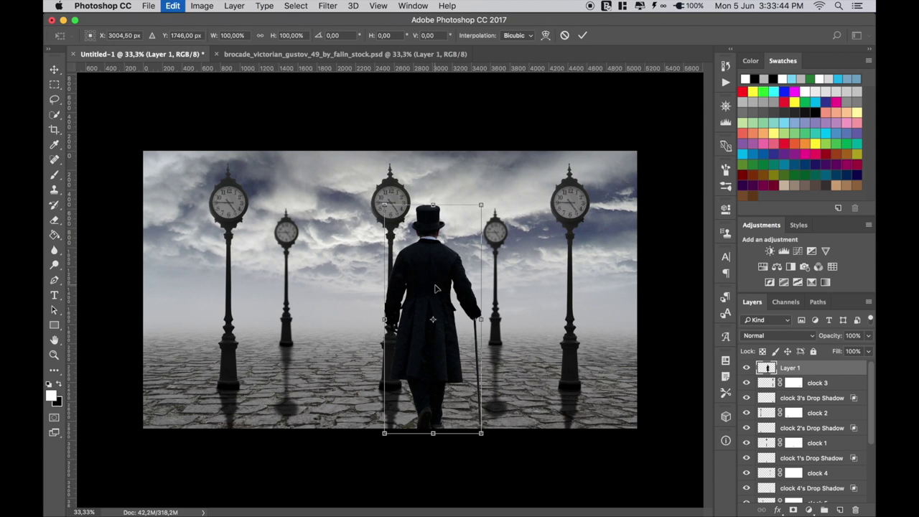
left_click_drag(493, 211, 475, 255)
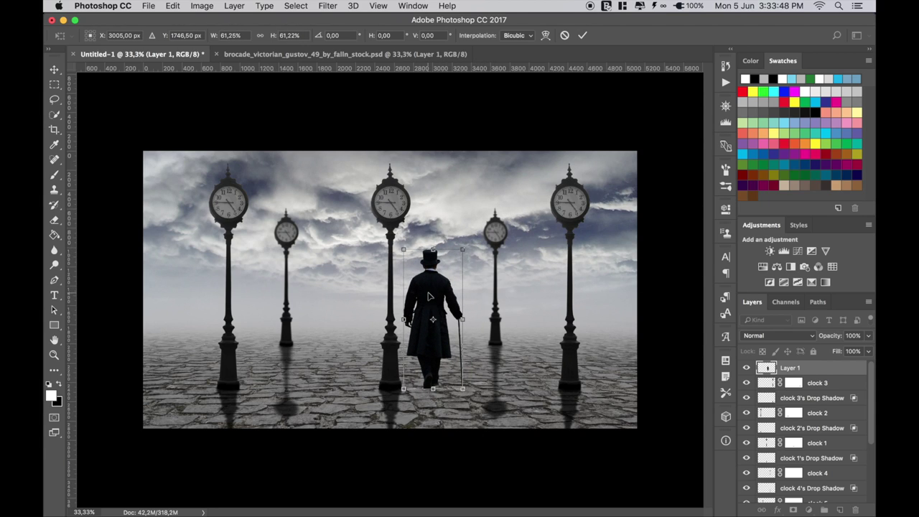
left_click_drag(428, 295, 340, 325)
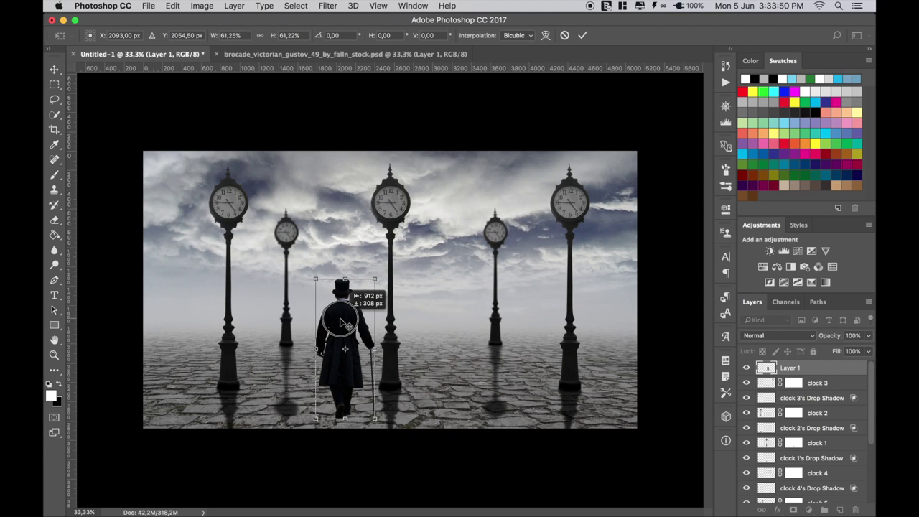
left_click(582, 35)
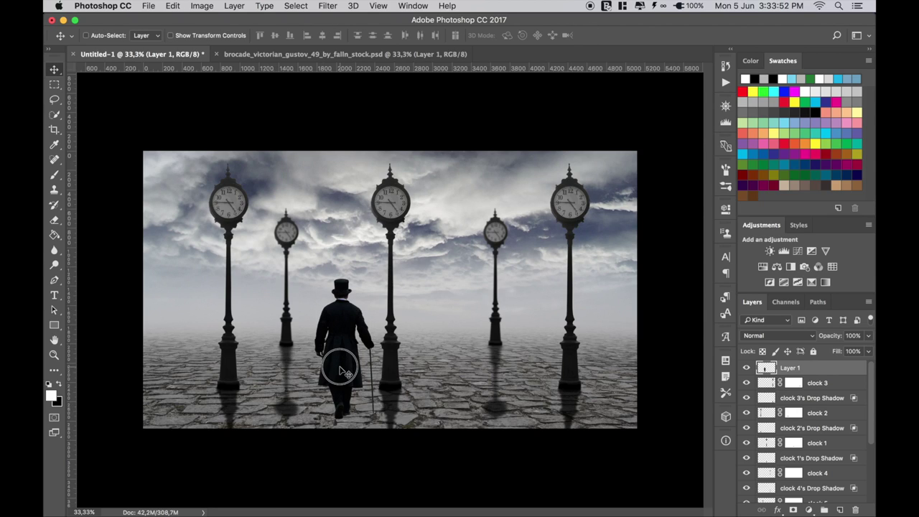
left_click_drag(337, 365, 331, 369)
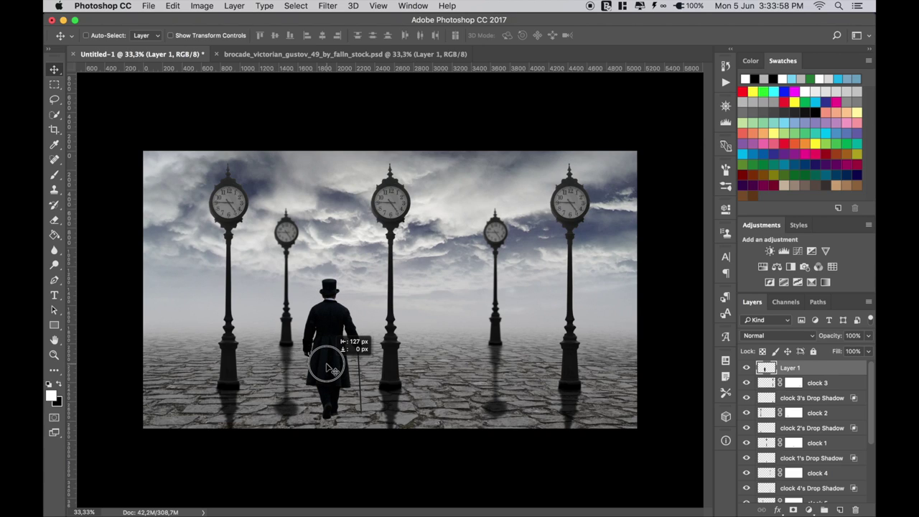
left_click_drag(328, 365, 328, 366)
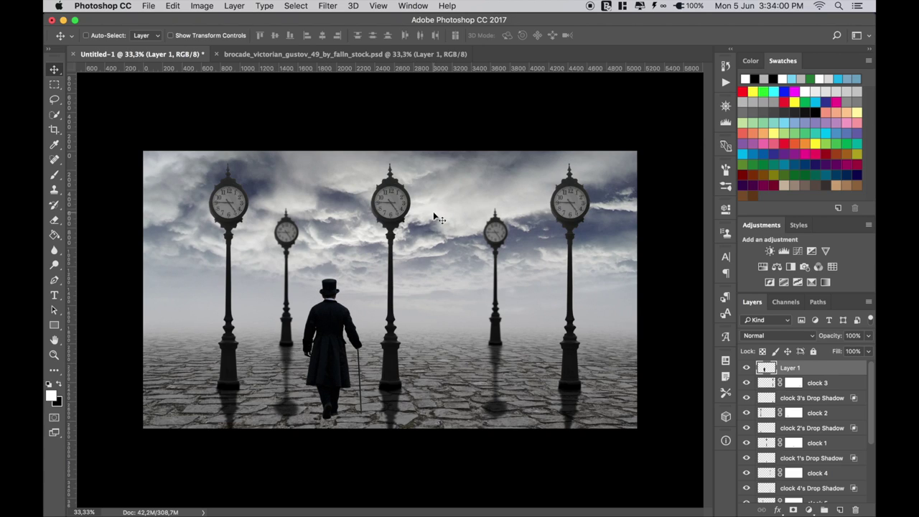
double_click(789, 367)
Step: Name the layer 'man' and give it a Drop Shadow layer style
type("man")
key("Return")
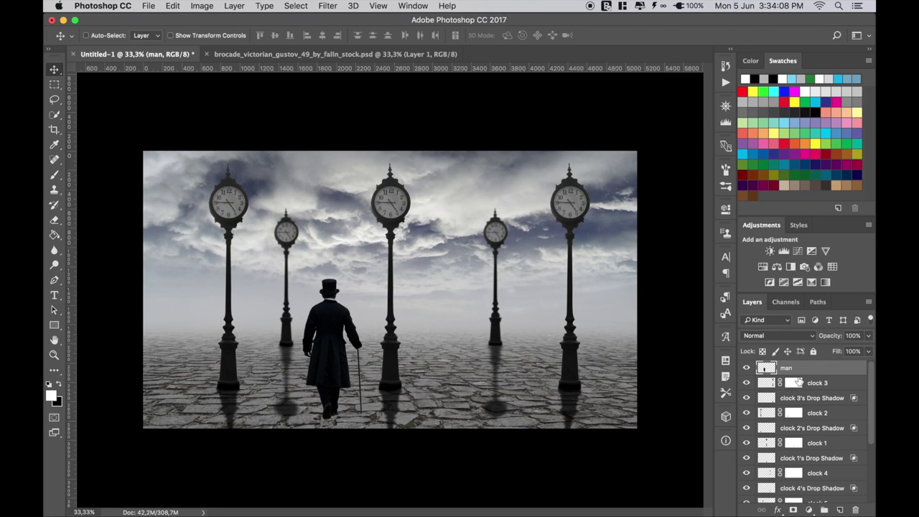
double_click(762, 368)
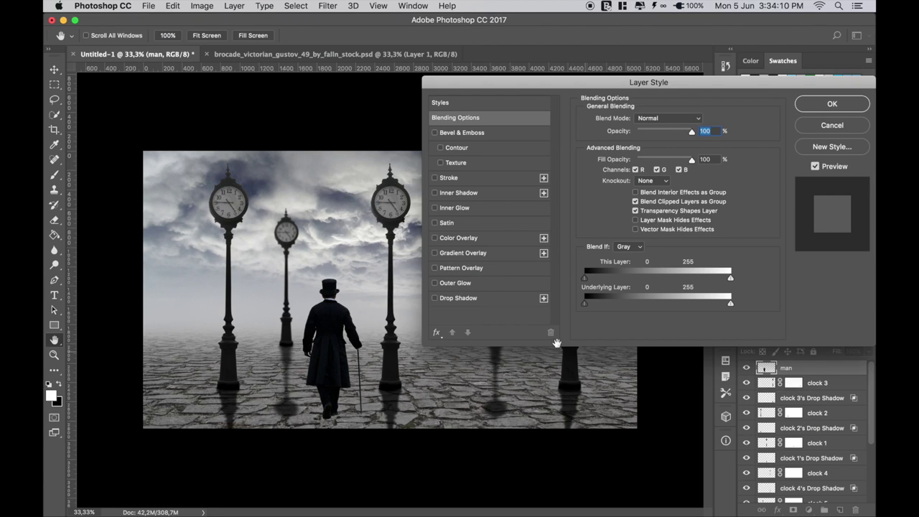
left_click(463, 298)
left_click(840, 108)
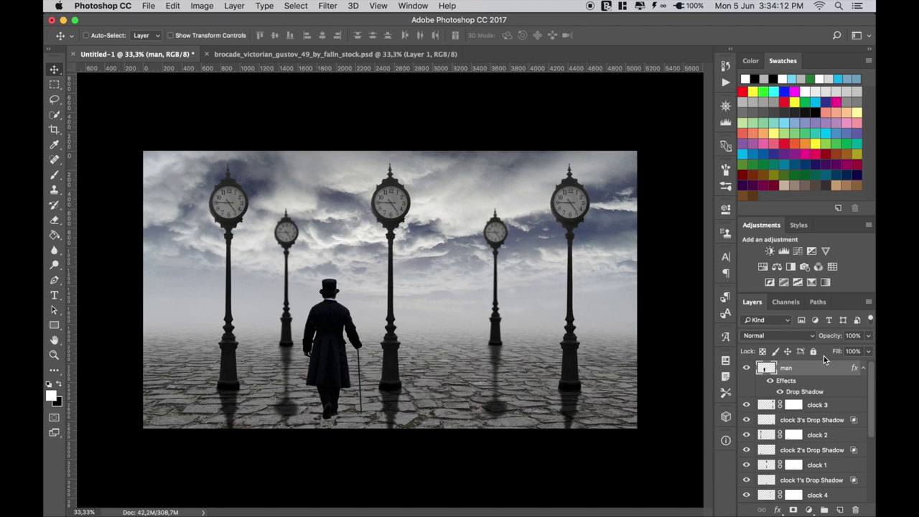
Step: Separate the man's drop shadow effect into its own layer
right_click(808, 394)
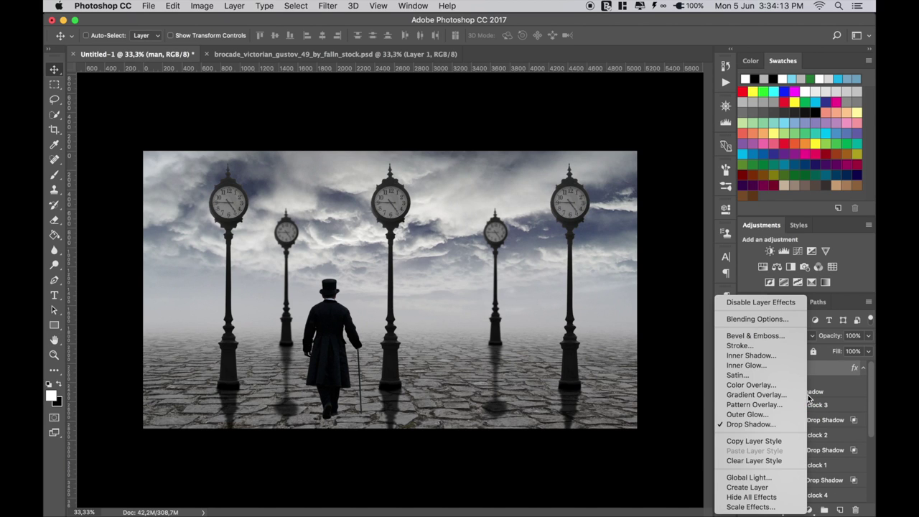
left_click(761, 487)
left_click(544, 195)
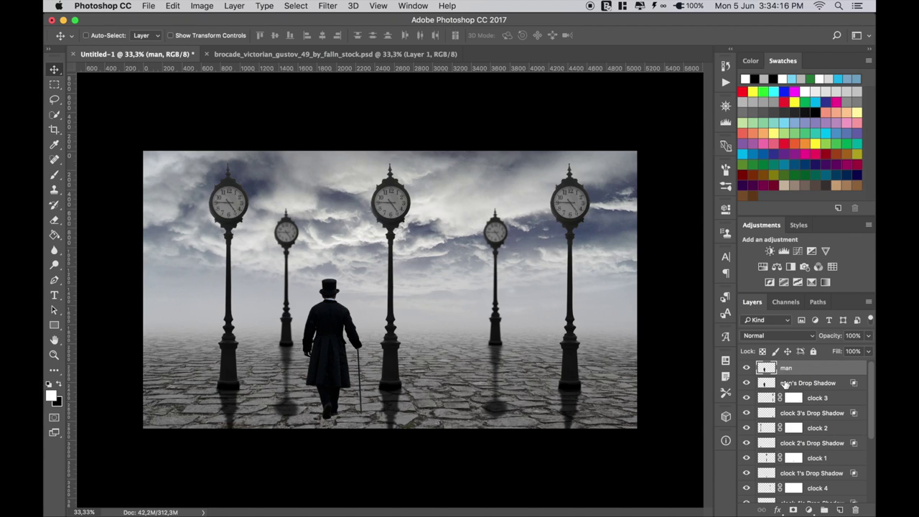
Step: Flip the man's shadow downward and position it at his feet
left_click(784, 384)
key("ctrl+t")
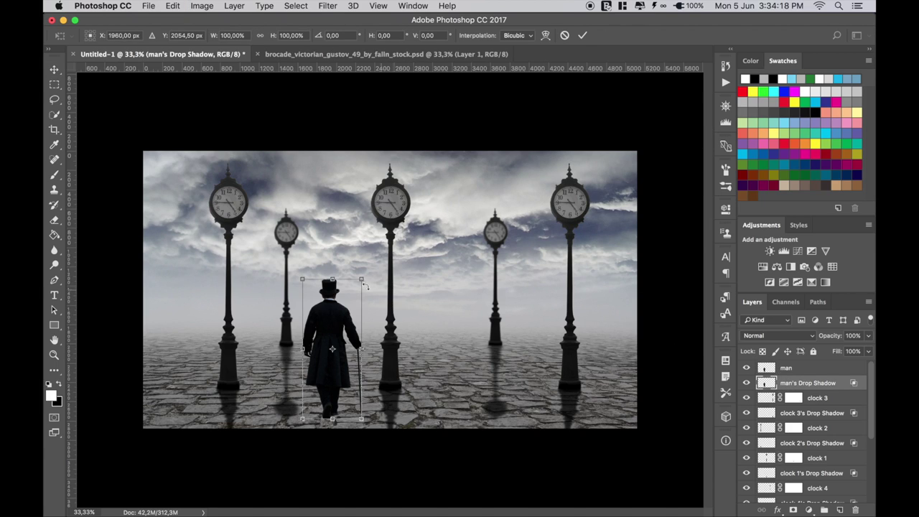
left_click_drag(332, 276, 329, 460)
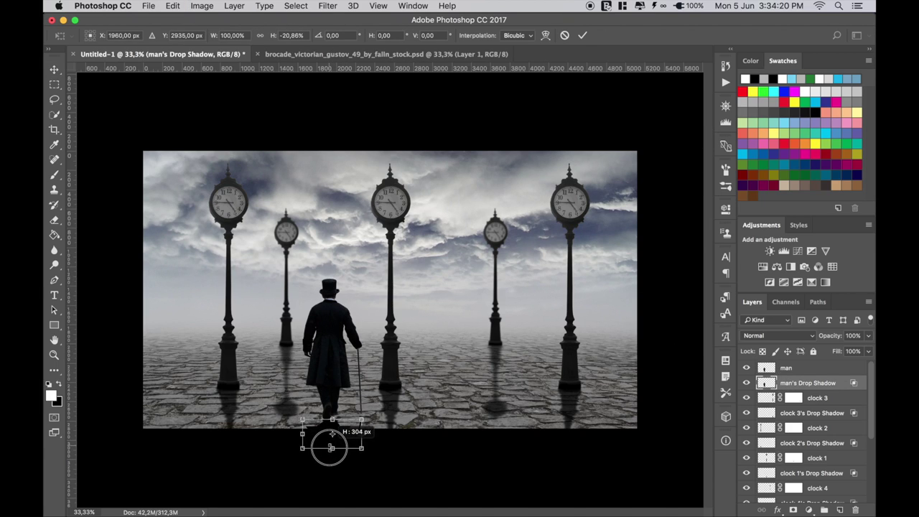
left_click(582, 36)
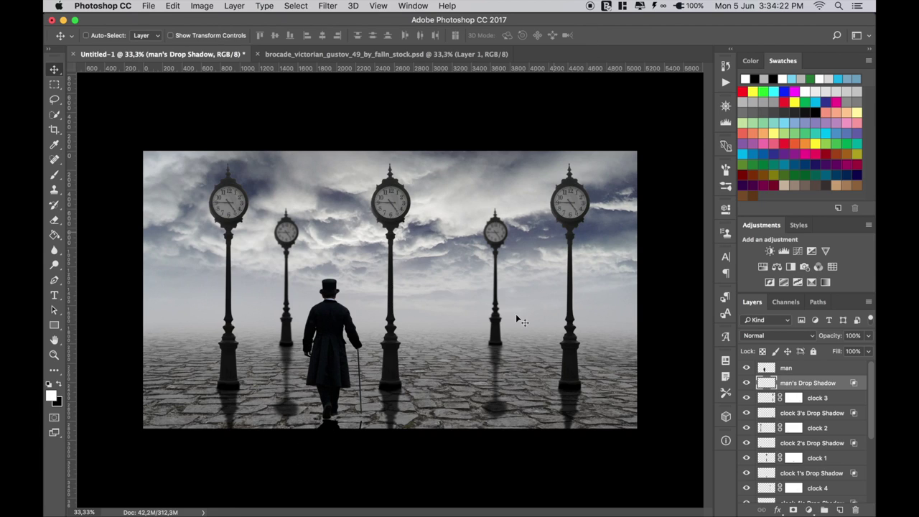
left_click_drag(338, 426, 334, 422)
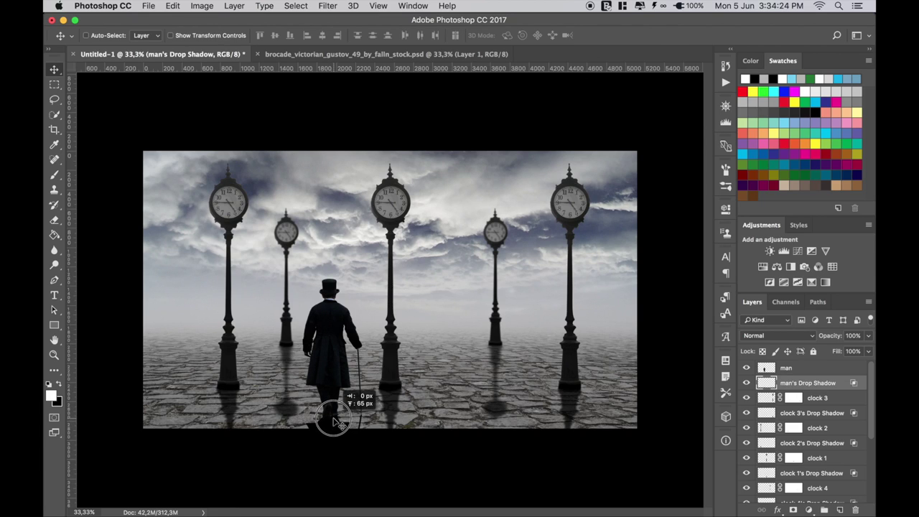
left_click_drag(334, 422, 331, 423)
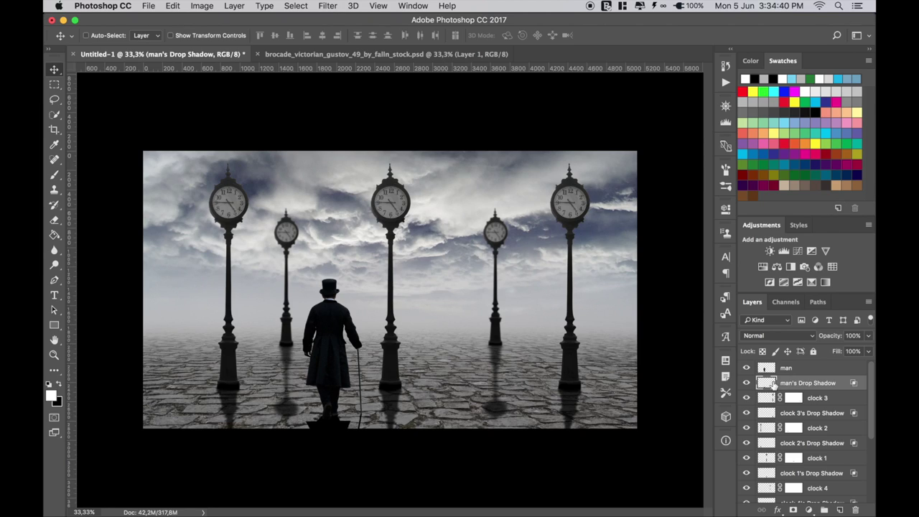
Step: Blur the man's shadow layer with a 6-pixel Gaussian radius and set it to 80% opacity
left_click(328, 6)
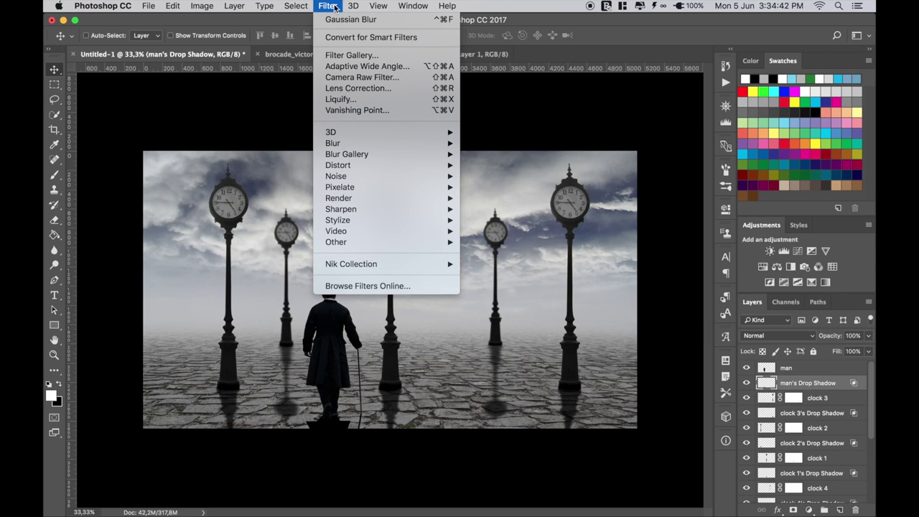
mouse_move(333, 143)
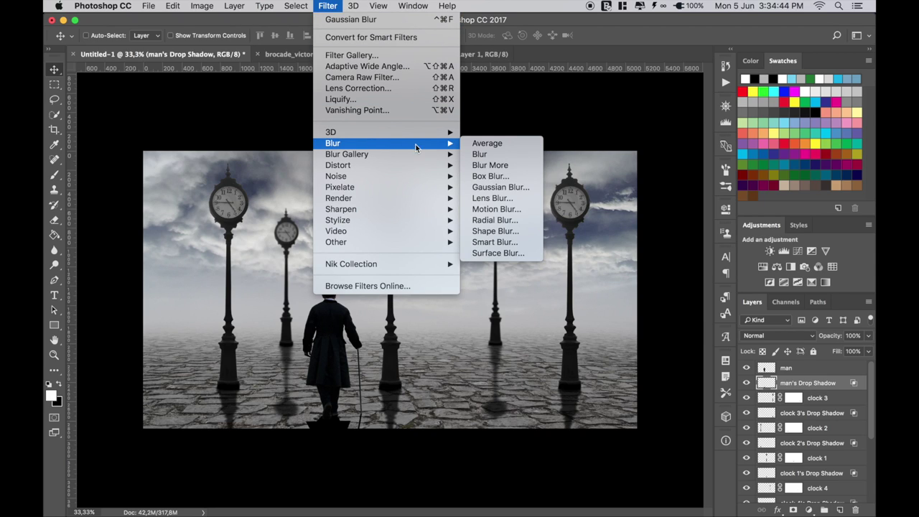
left_click(514, 191)
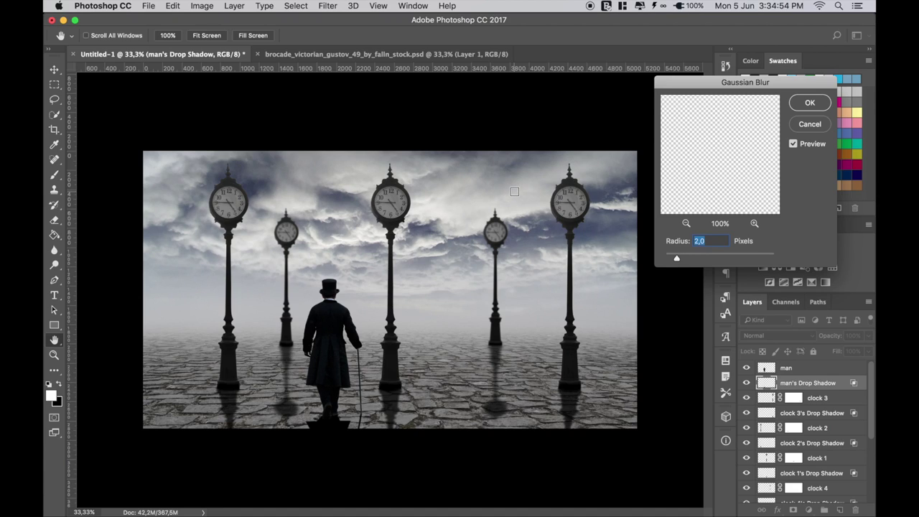
type("6")
left_click(809, 103)
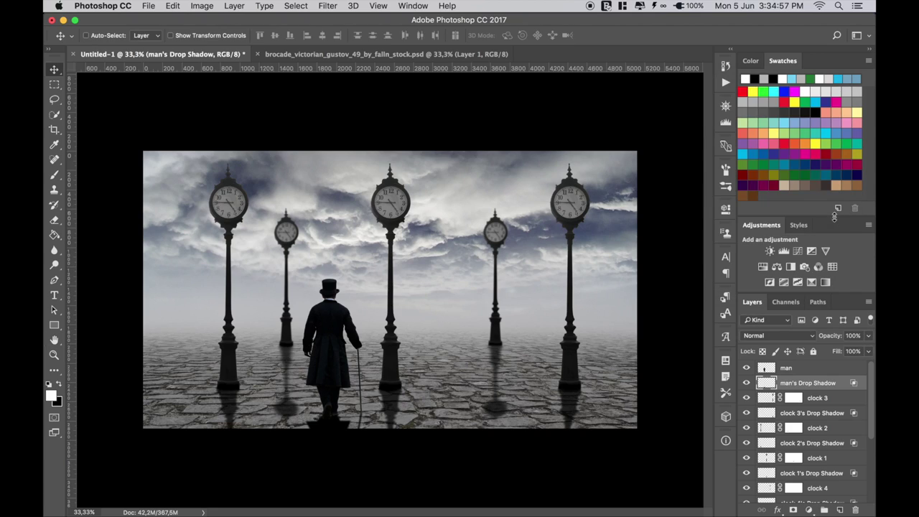
left_click(852, 335)
type("80")
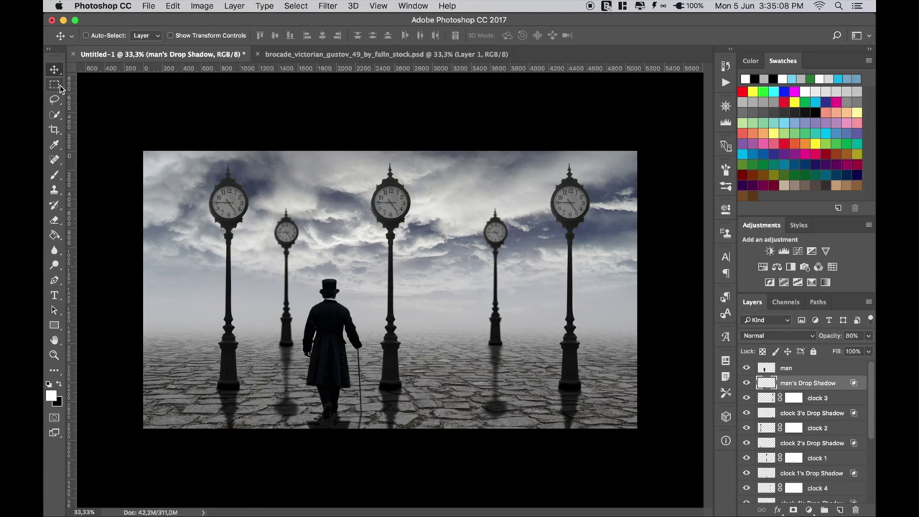
Step: Add a Hue/Saturation adjustment above the clouds with Hue -38, Saturation -50, Lightness -1
left_click(805, 369)
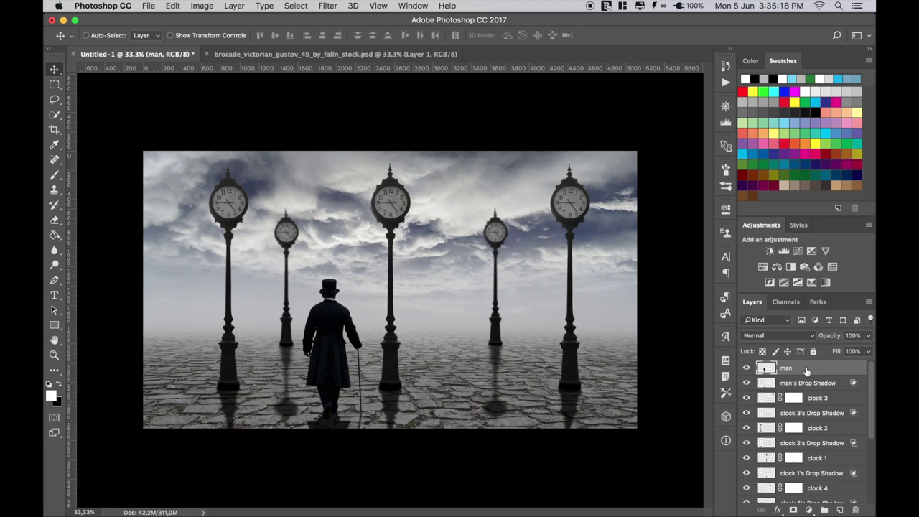
scroll(809, 373, "down", 3)
scroll(809, 373, "down", 3)
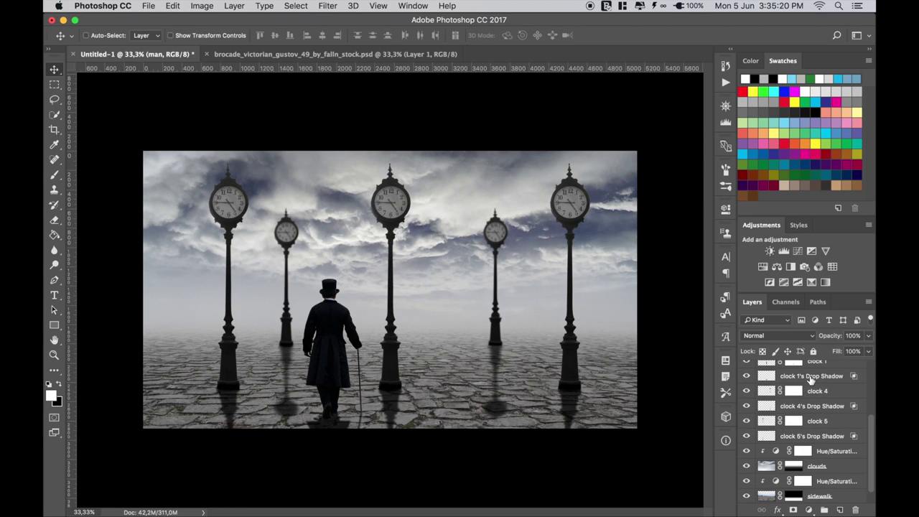
left_click(768, 467)
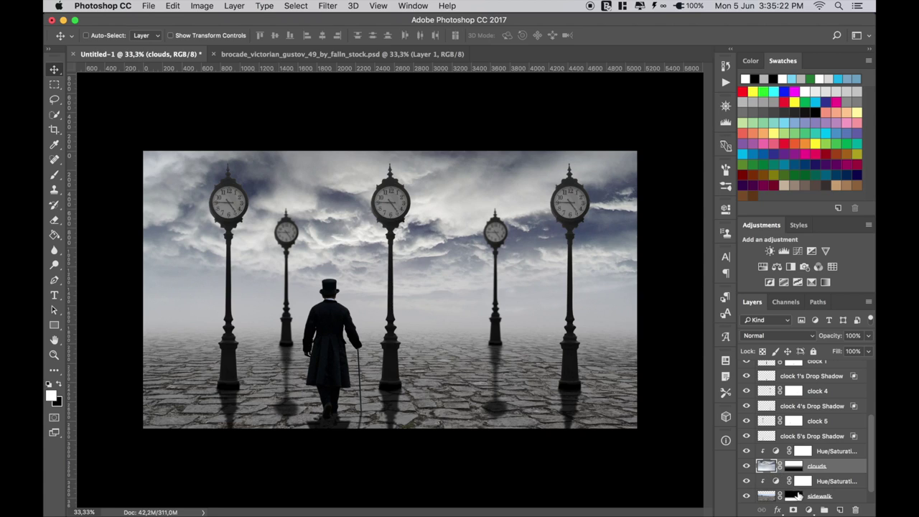
left_click(809, 510)
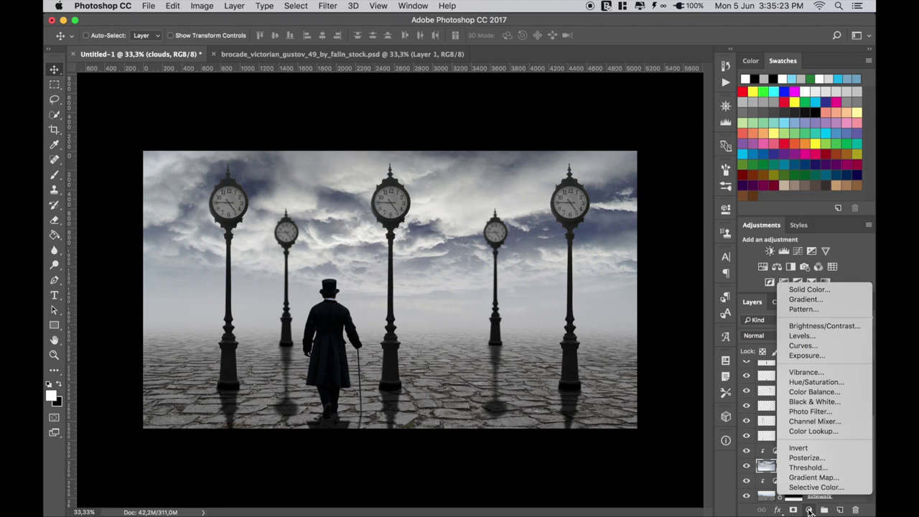
left_click(807, 385)
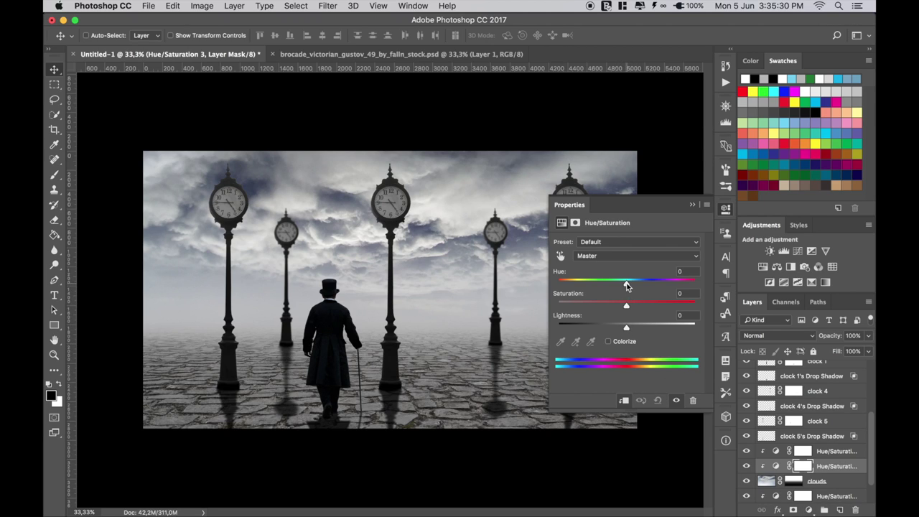
mouse_move(627, 285)
left_mouse_down()
mouse_move(655, 285)
mouse_move(600, 285)
mouse_move(609, 306)
mouse_move(592, 307)
mouse_move(627, 326)
left_mouse_up()
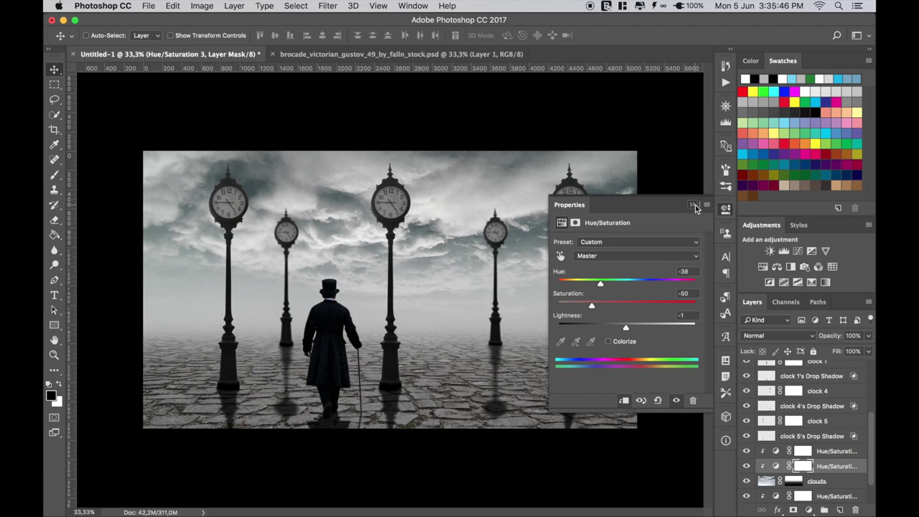
left_click(692, 205)
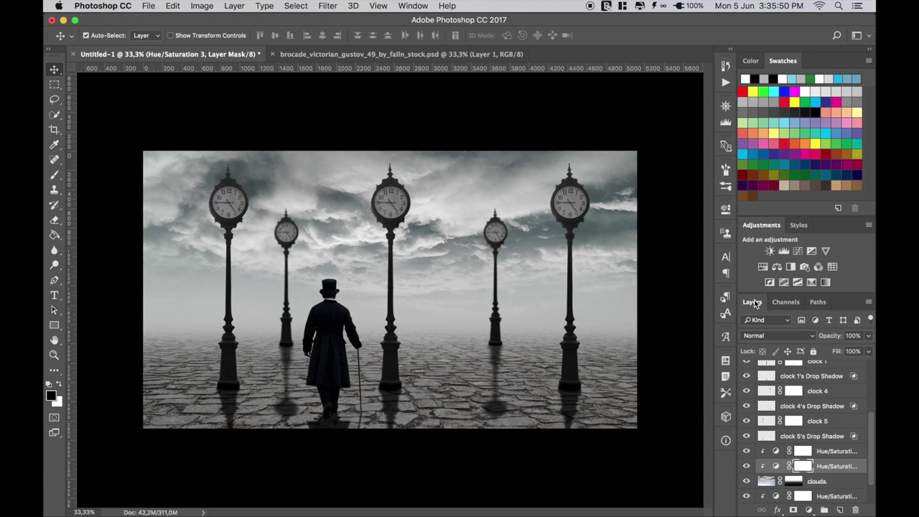
Step: Select every layer from man down to Background and group them into Group 1
key("ctrl+0")
scroll(809, 445, "up", 3)
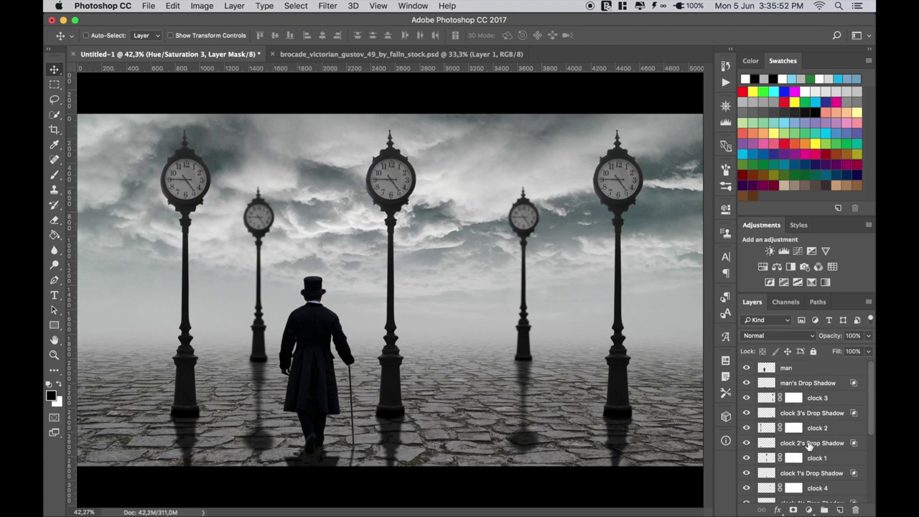
left_click(791, 370)
scroll(799, 408, "down", 5)
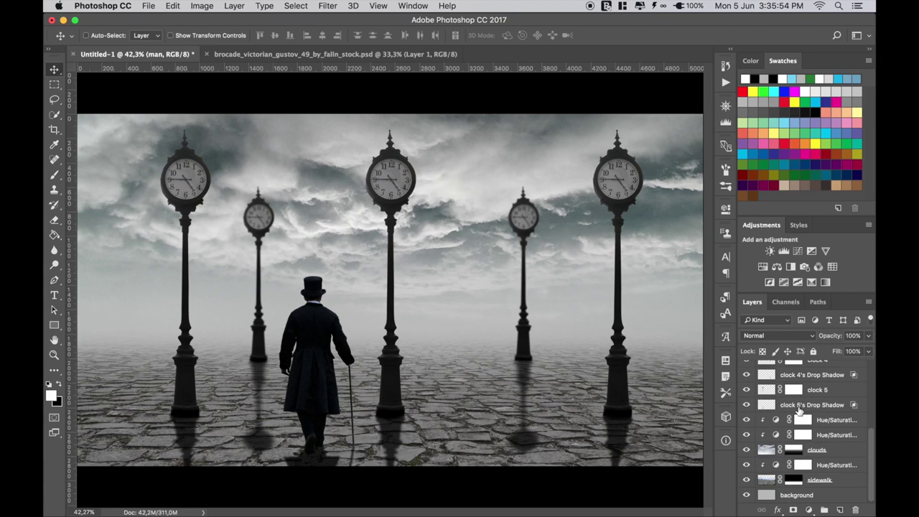
left_click(803, 495)
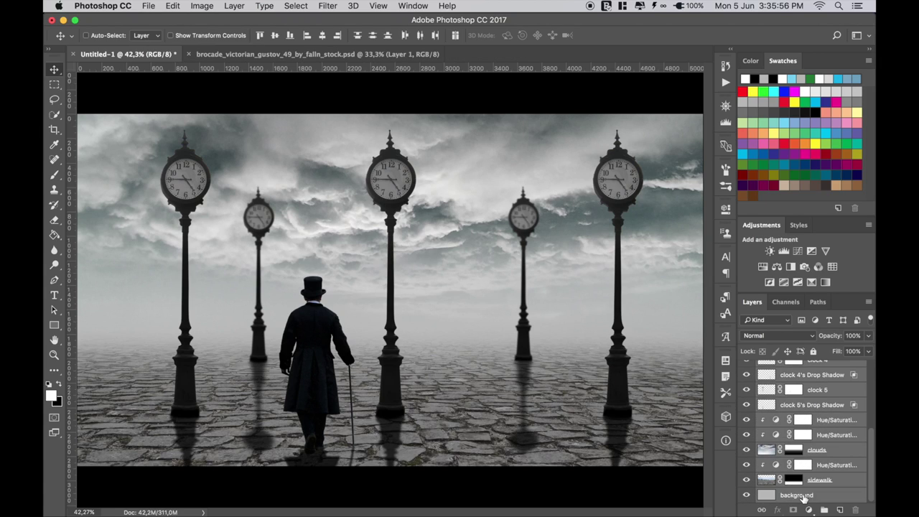
key("ctrl+g")
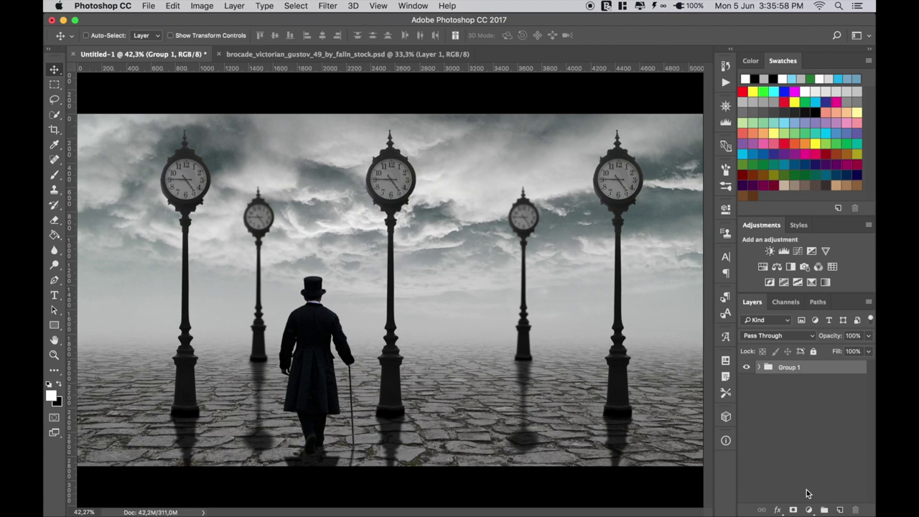
Step: Stamp a merged Layer 1 on top and close the Victorian stock document
key("ctrl+alt+shift+e")
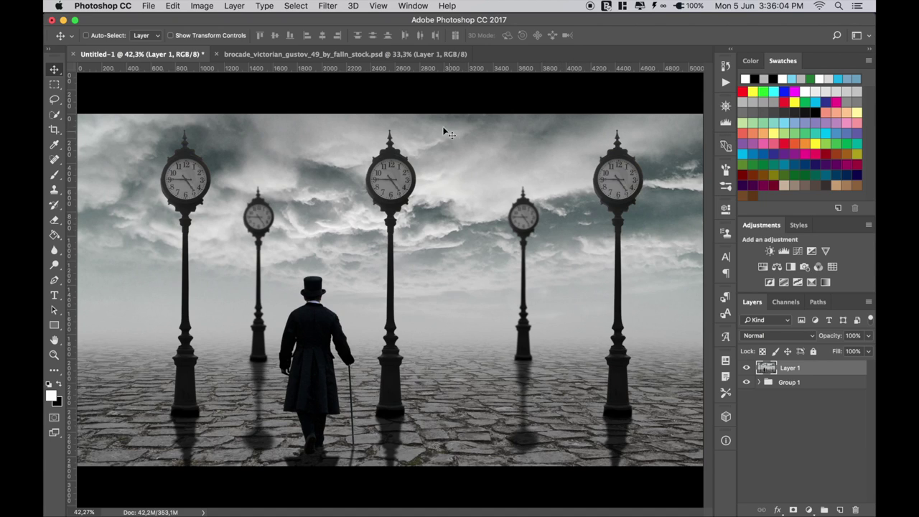
left_click(219, 55)
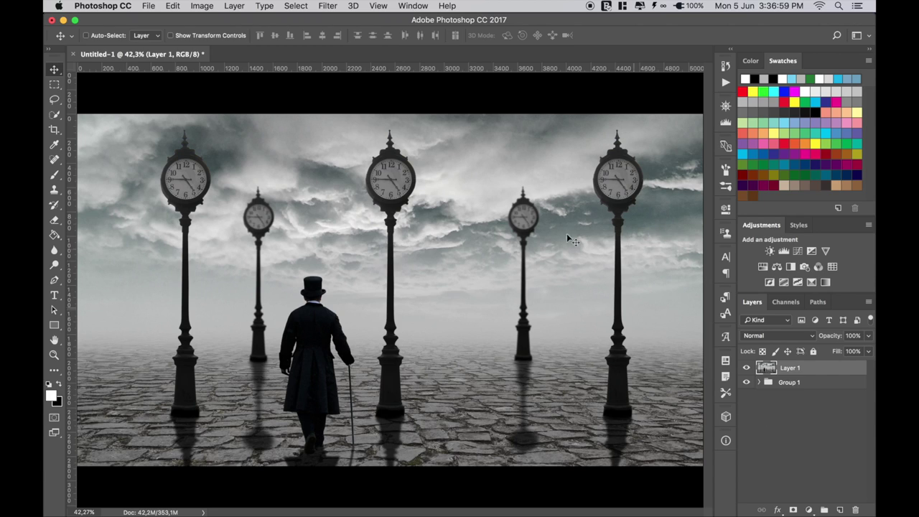
left_click(327, 6)
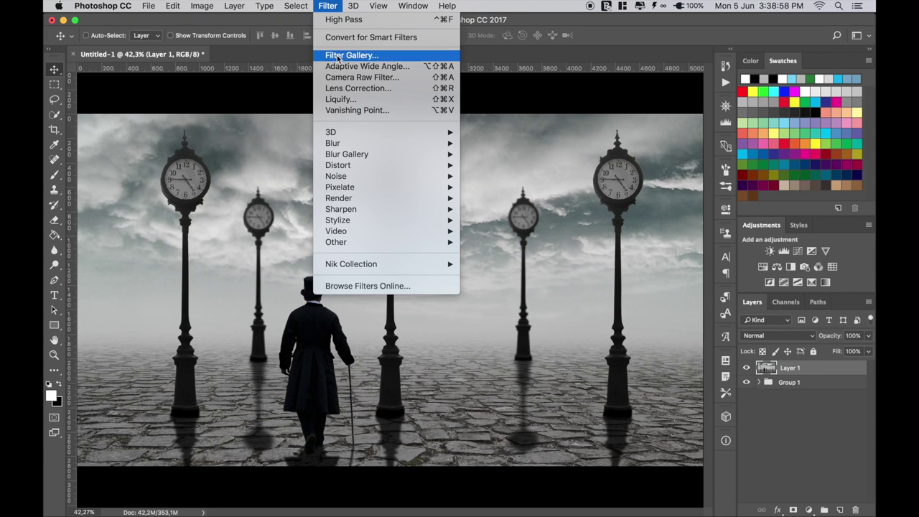
mouse_move(351, 264)
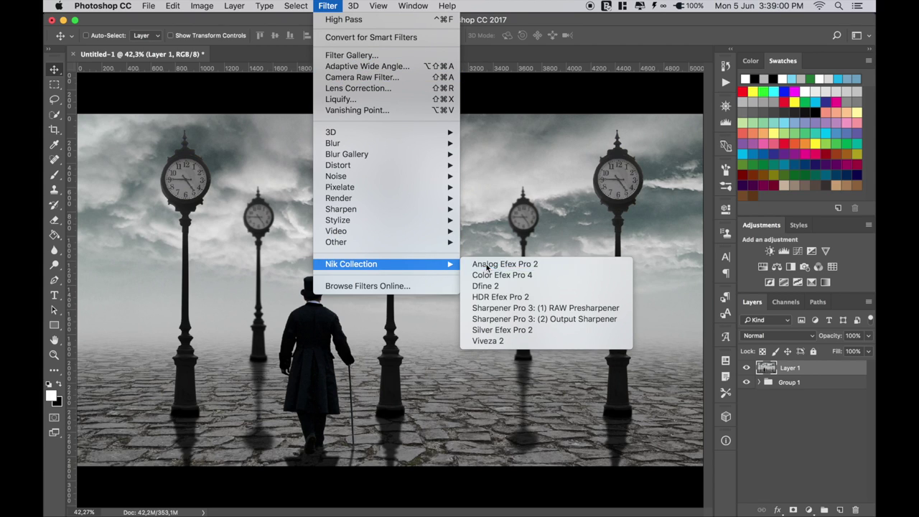
Step: Apply Analog Efex Pro 2's Classic Camera 3 preset with lens vignette off as a new layer
left_click(486, 267)
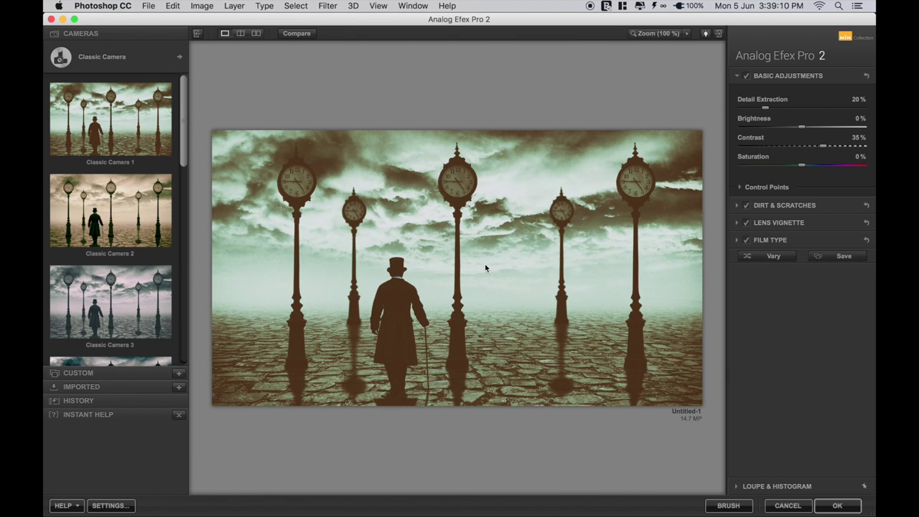
scroll(140, 280, "down", 1)
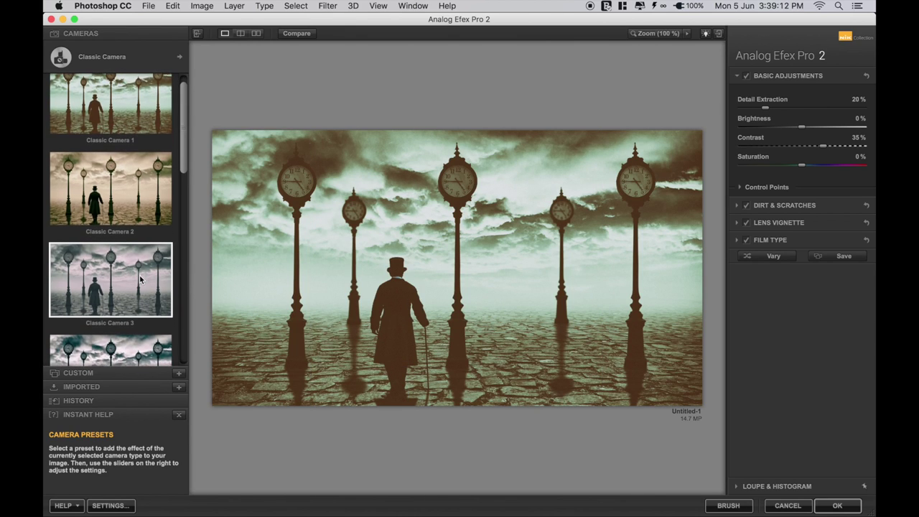
left_click(127, 269)
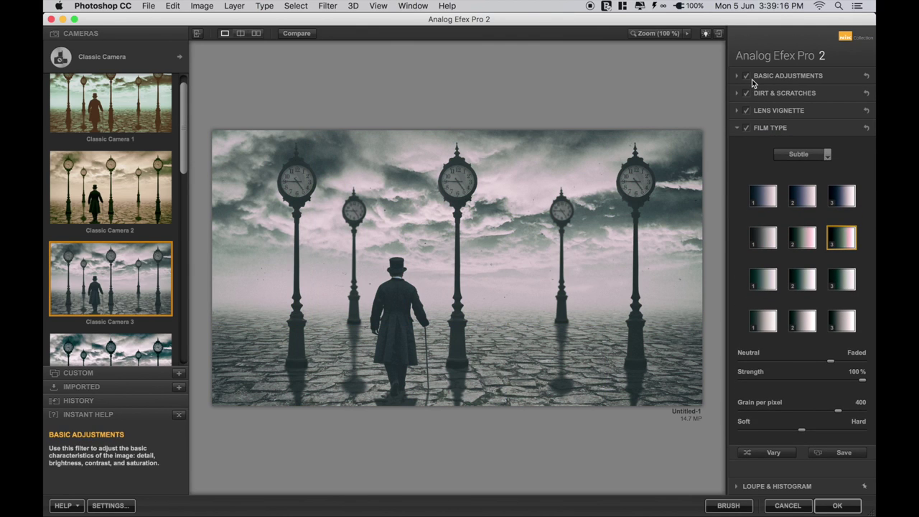
left_click(745, 111)
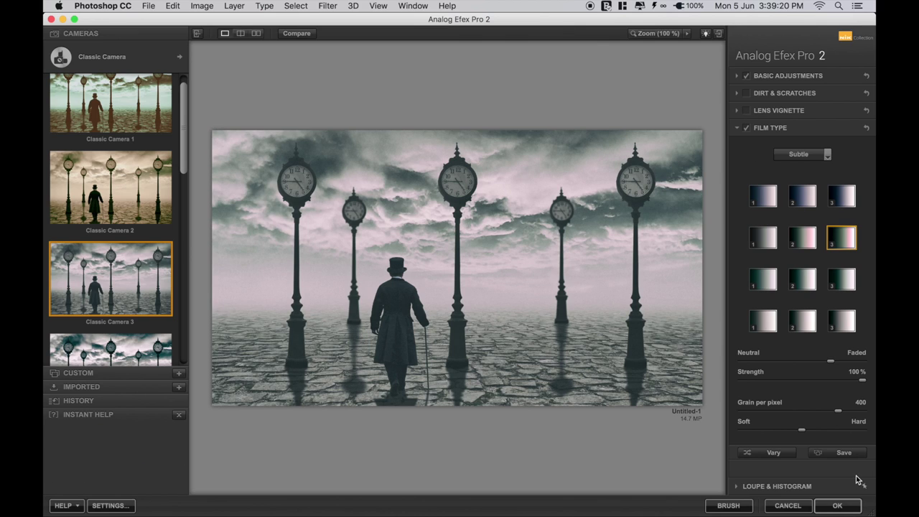
left_click(840, 505)
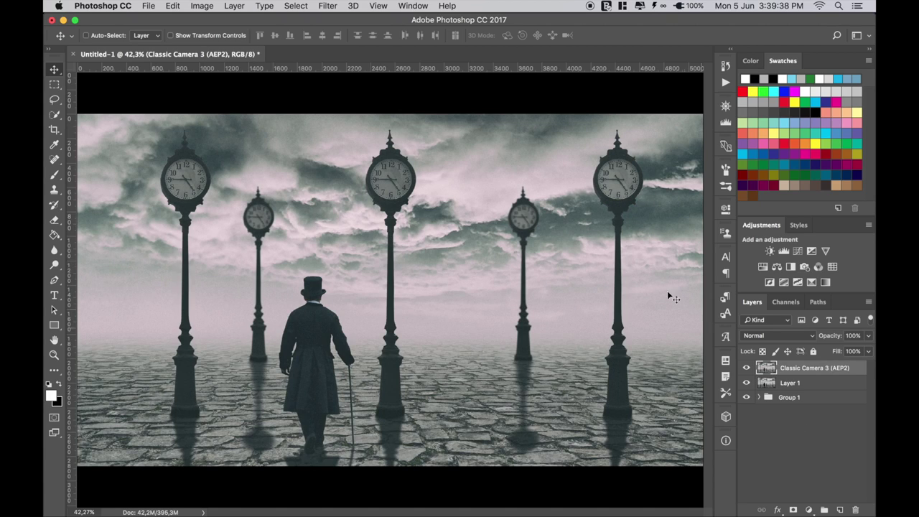
Step: Apply a 1,1-pixel High Pass filter to Classic Camera 3 and set its blend mode to Pin Light
left_click(327, 5)
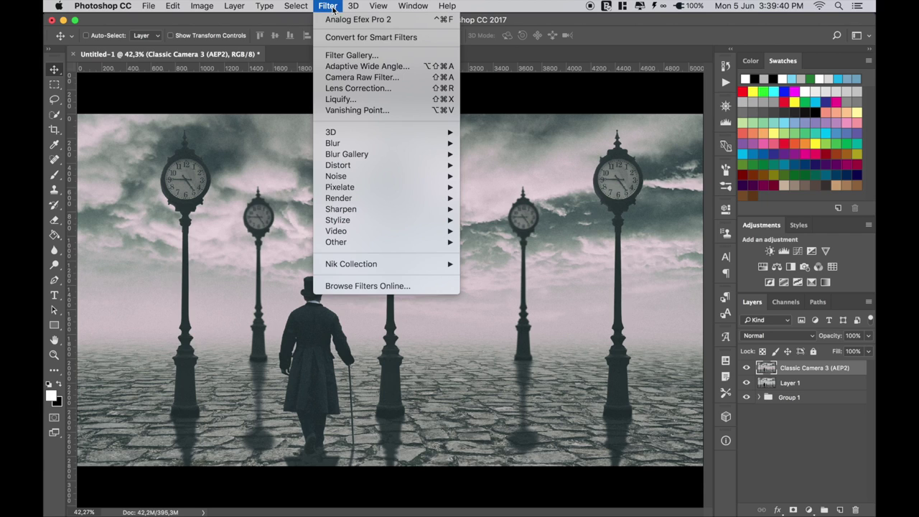
mouse_move(335, 241)
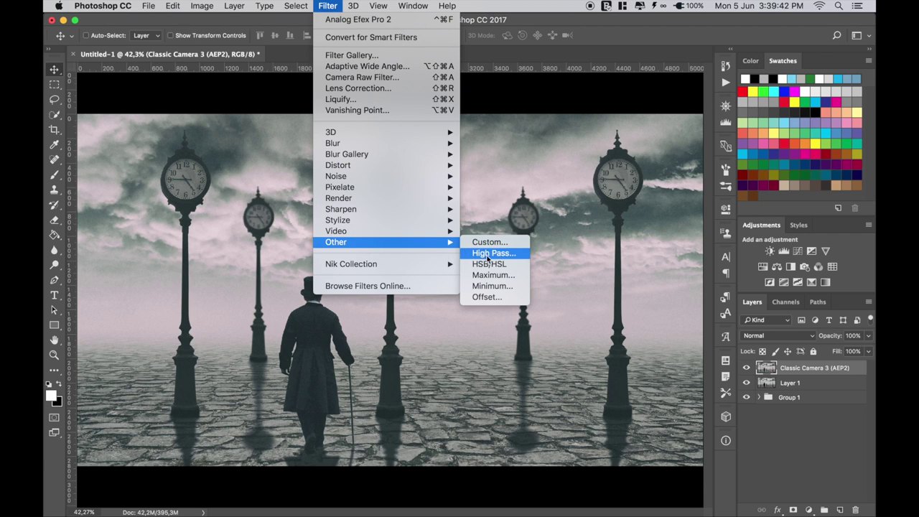
left_click(491, 253)
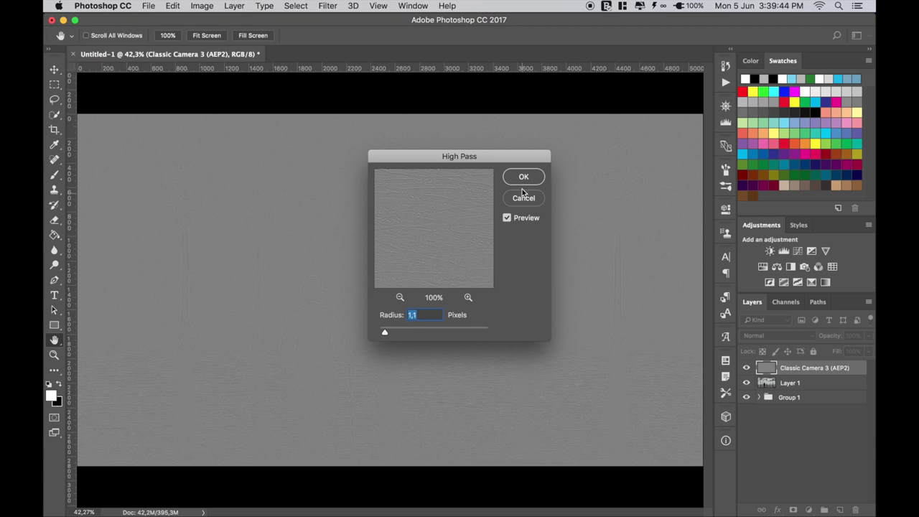
left_click(522, 178)
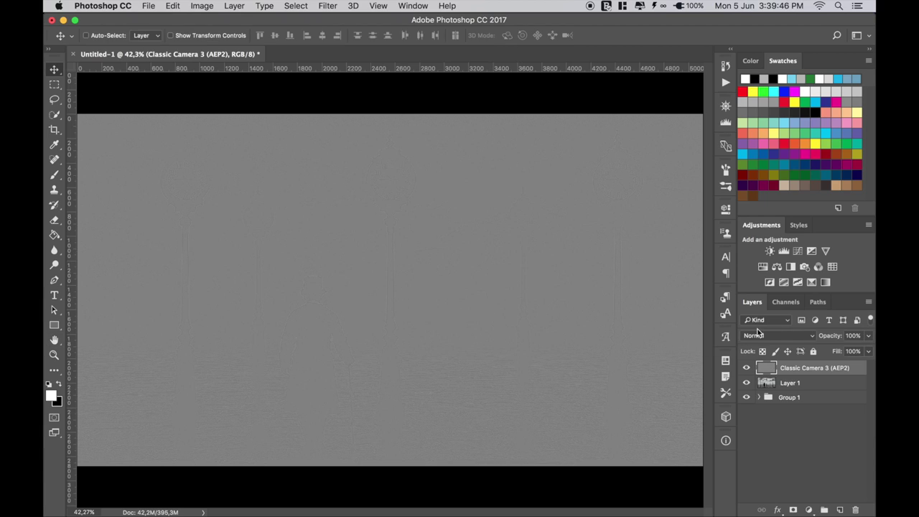
left_click(762, 335)
scroll(786, 440, "down", 2)
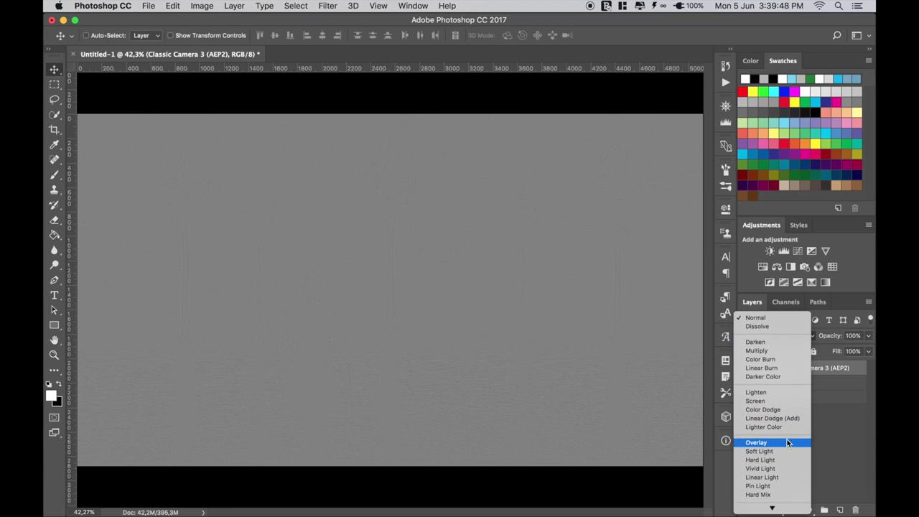
left_click(785, 485)
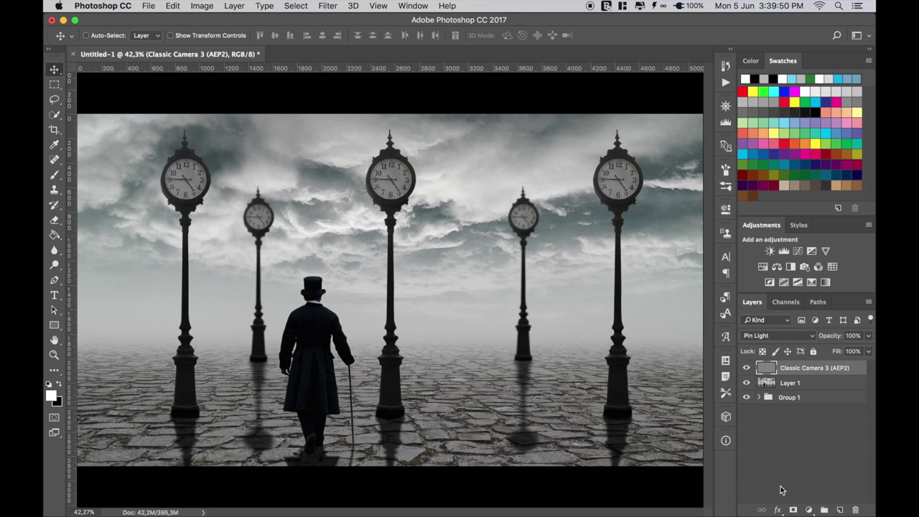